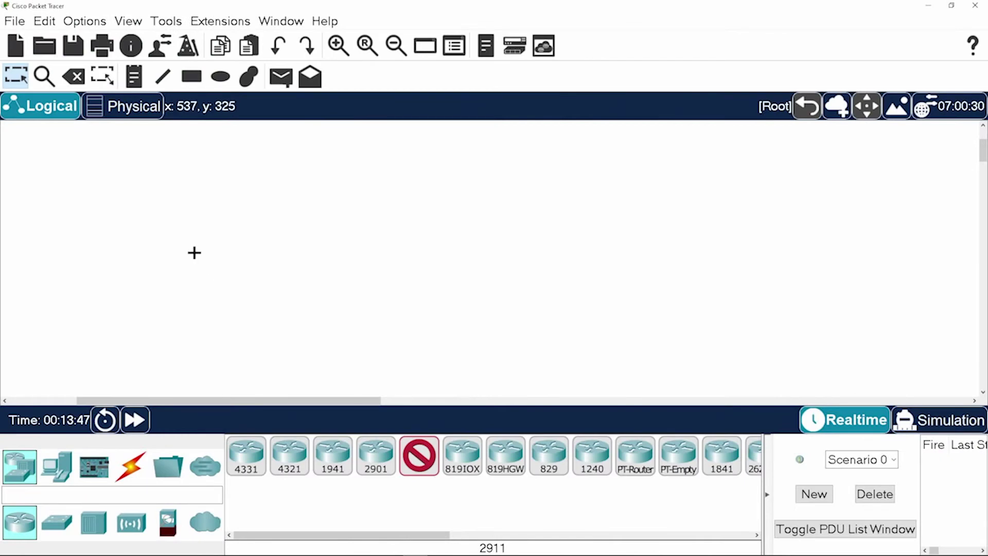
Step: Place two 2911 routers side by side on the canvas
left_click(180, 227)
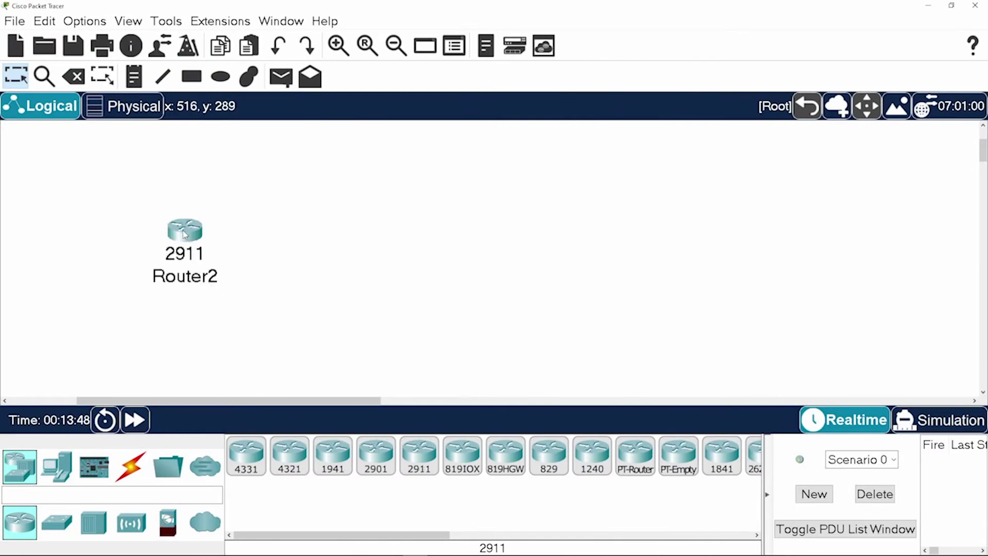
left_click_drag(186, 232, 555, 232)
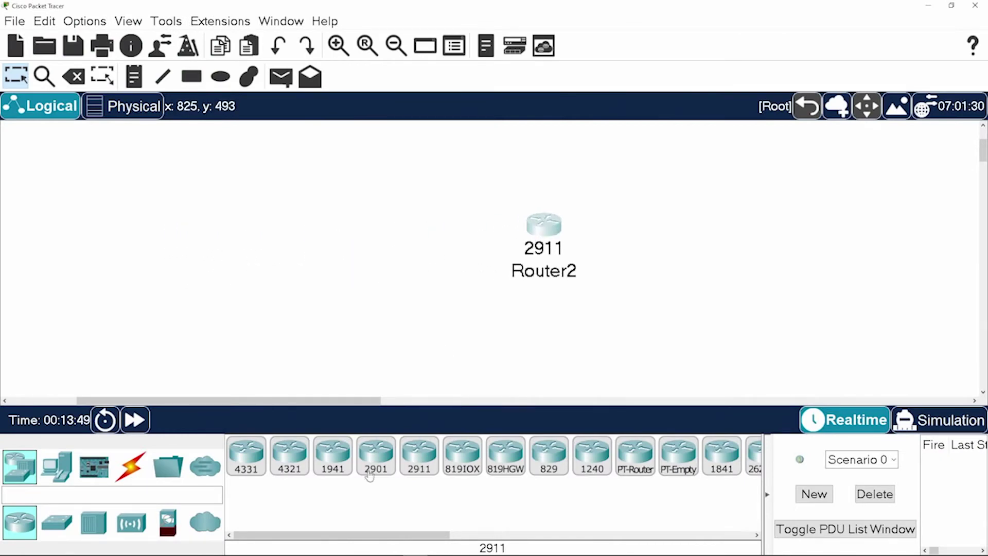
left_click(427, 444)
left_click(264, 230)
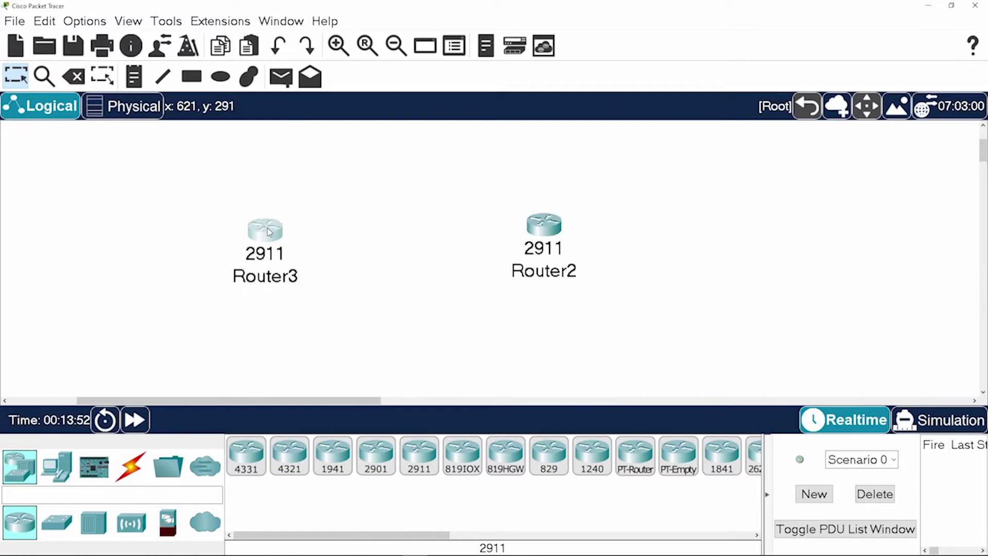
left_click_drag(267, 232, 279, 222)
left_click_drag(561, 231, 550, 231)
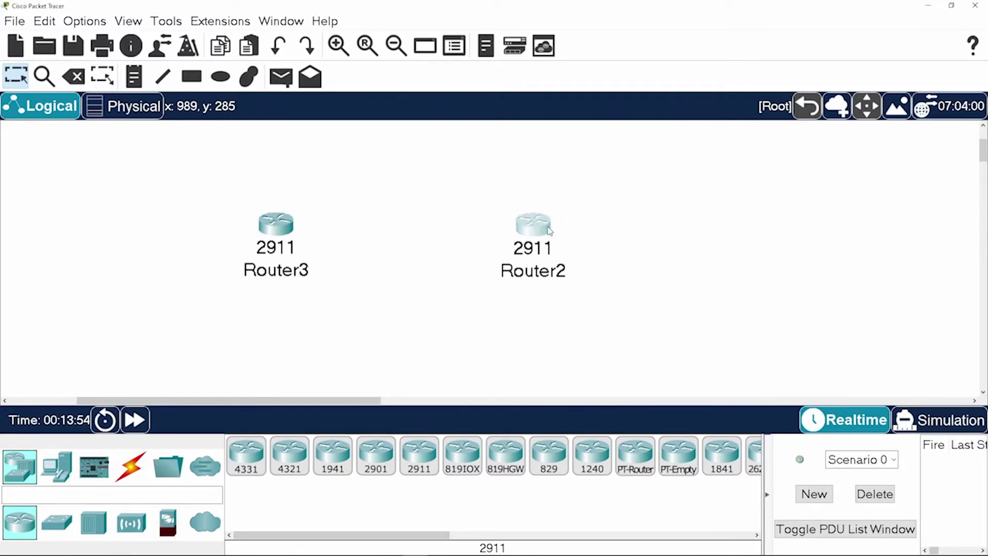
Step: Rename the left router LAN and the right router DMZ
left_click(262, 276)
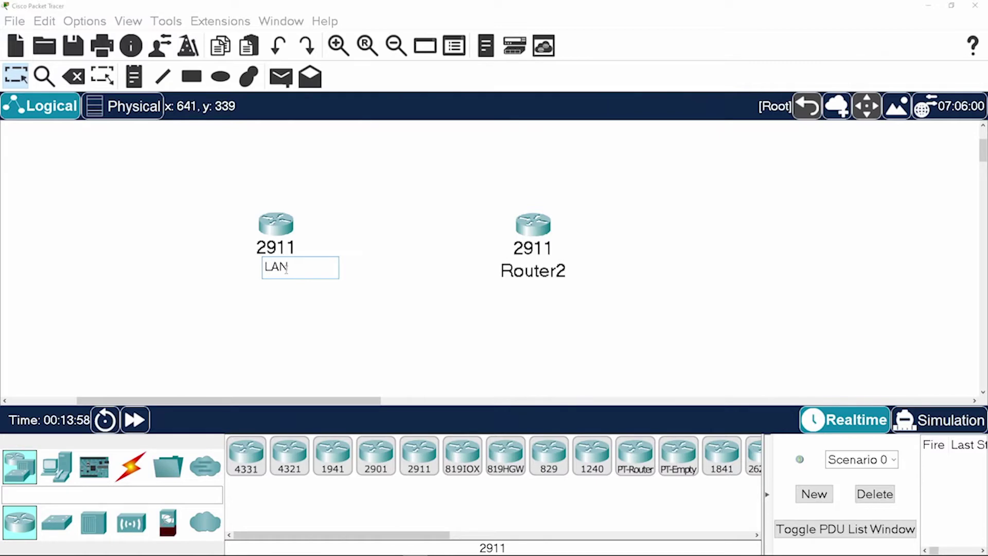
type("LAN")
key("Return")
left_click(523, 271)
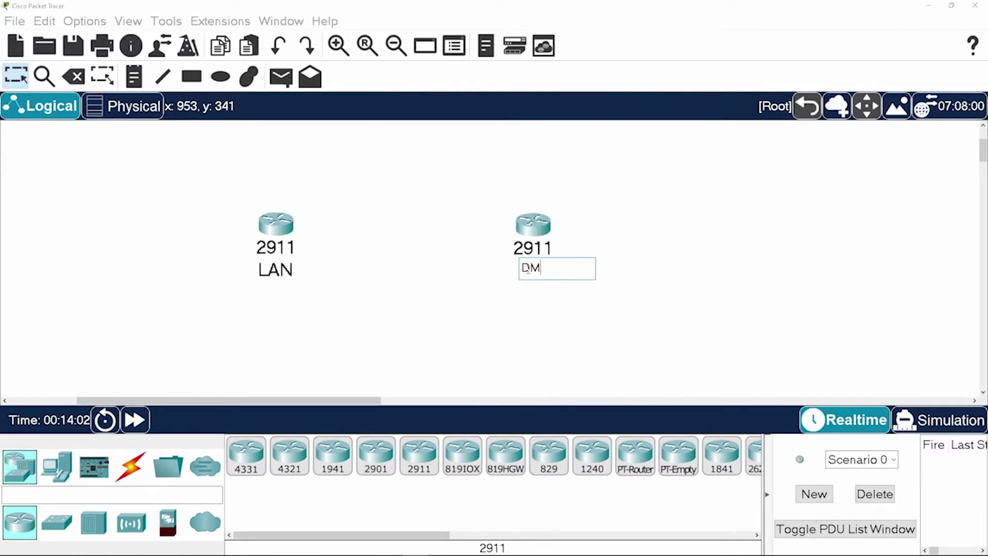
type("DMZ")
key("Return")
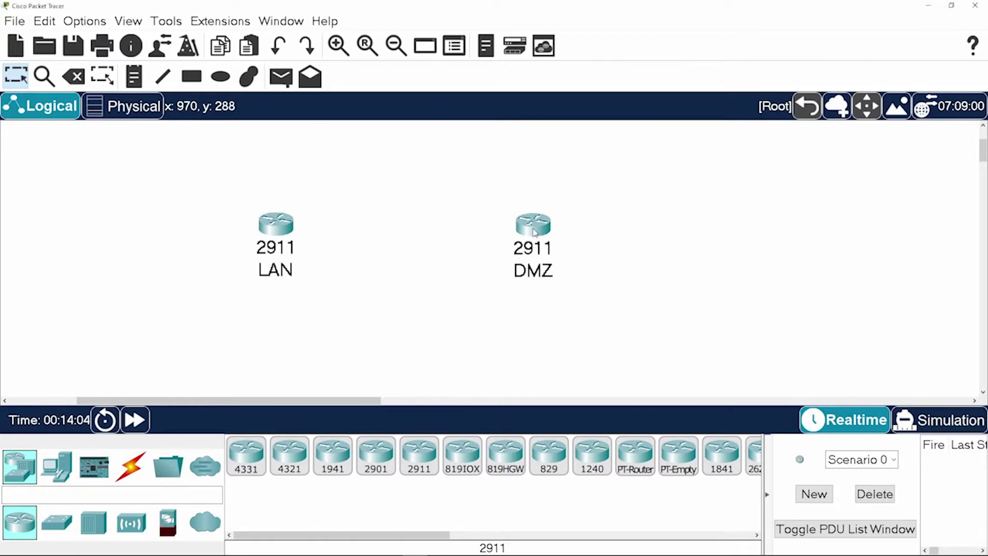
left_click_drag(534, 231, 505, 235)
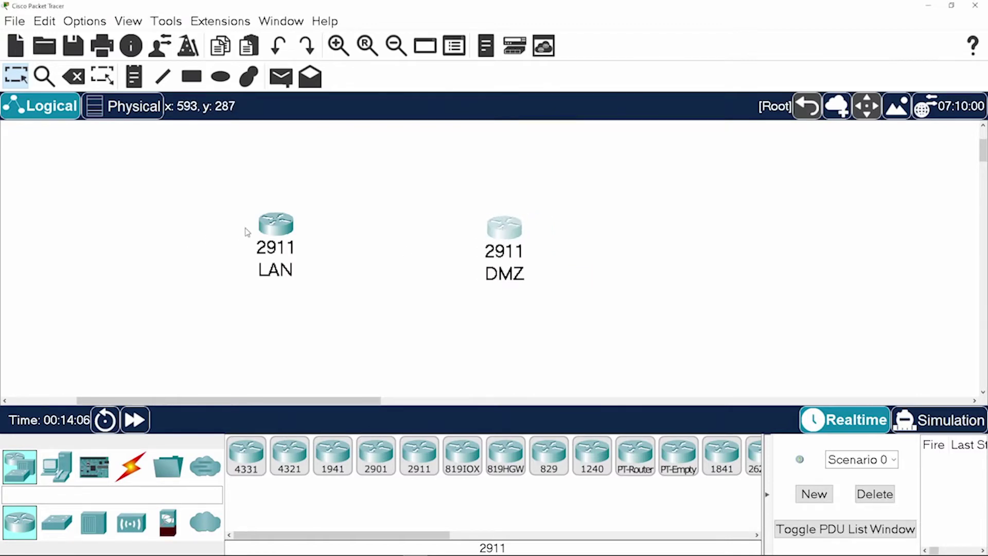
Step: Install an HWIC-2T serial card in the LAN router's Physical tab
left_click(271, 231)
left_click(439, 105)
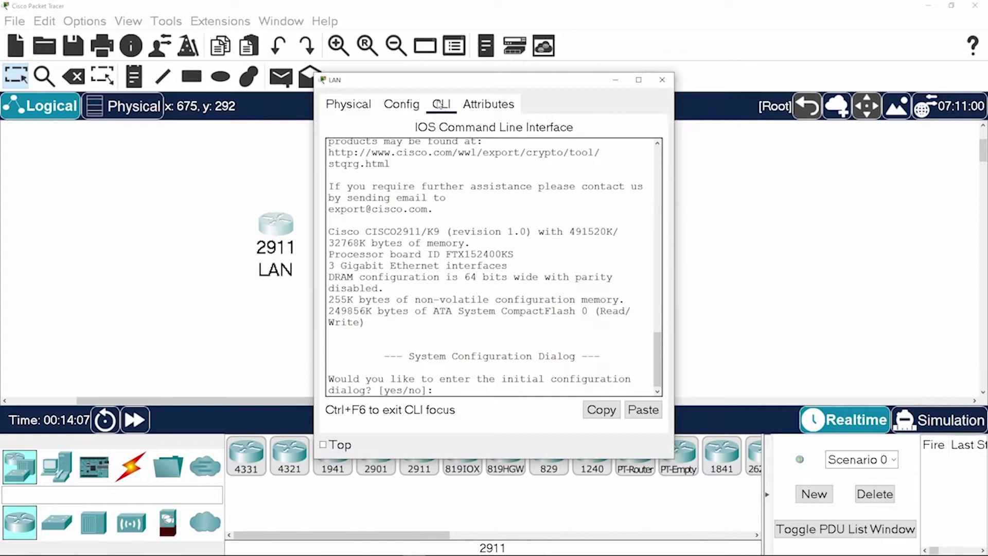
left_click(410, 105)
left_click(359, 109)
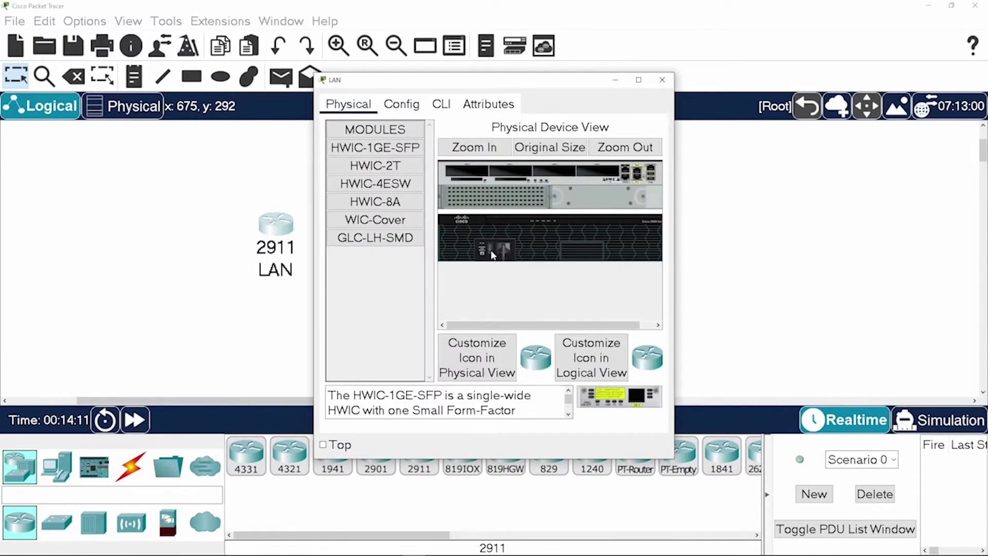
left_click_drag(379, 165, 459, 170)
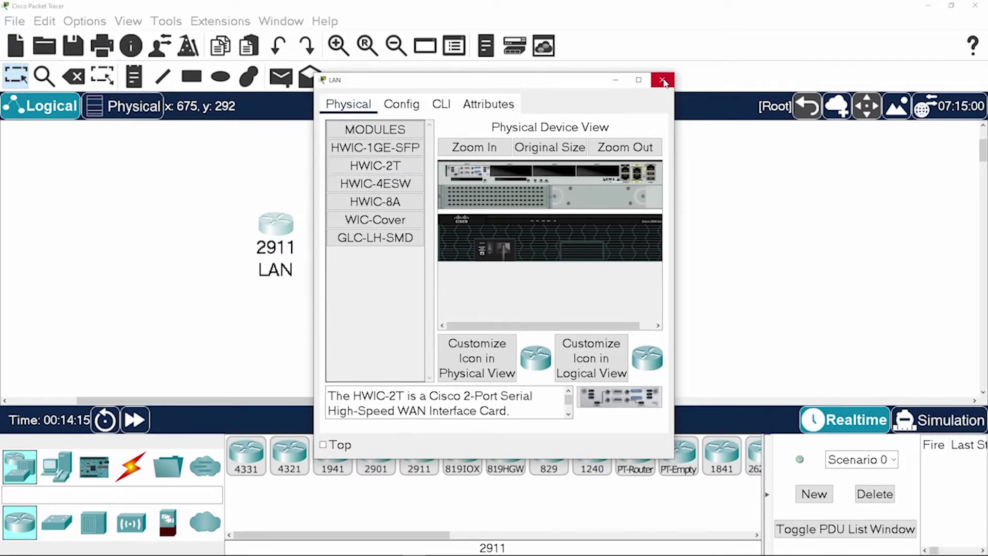
left_click(662, 80)
Step: Install an HWIC-2T card in the DMZ router after dismissing the power warning
left_click(506, 231)
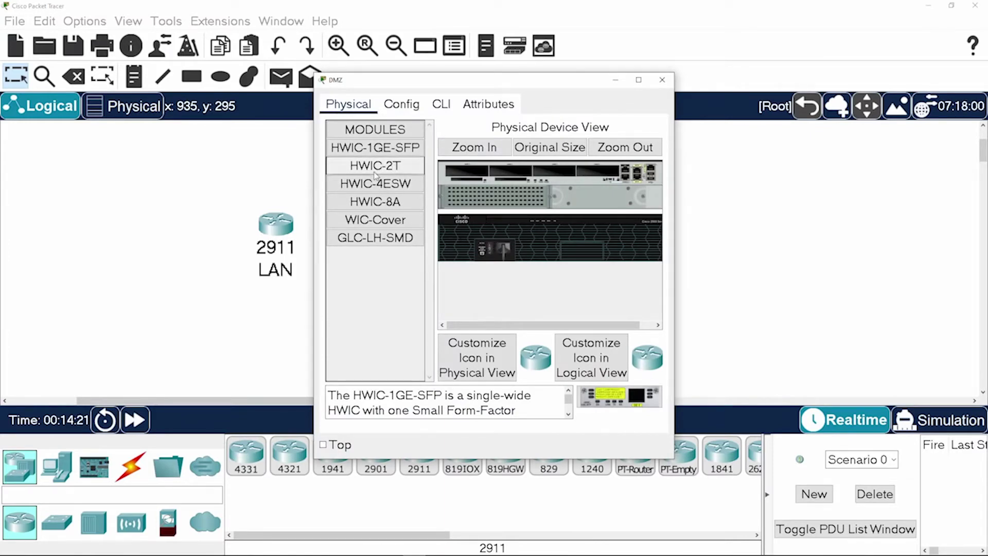
left_click_drag(375, 165, 463, 175)
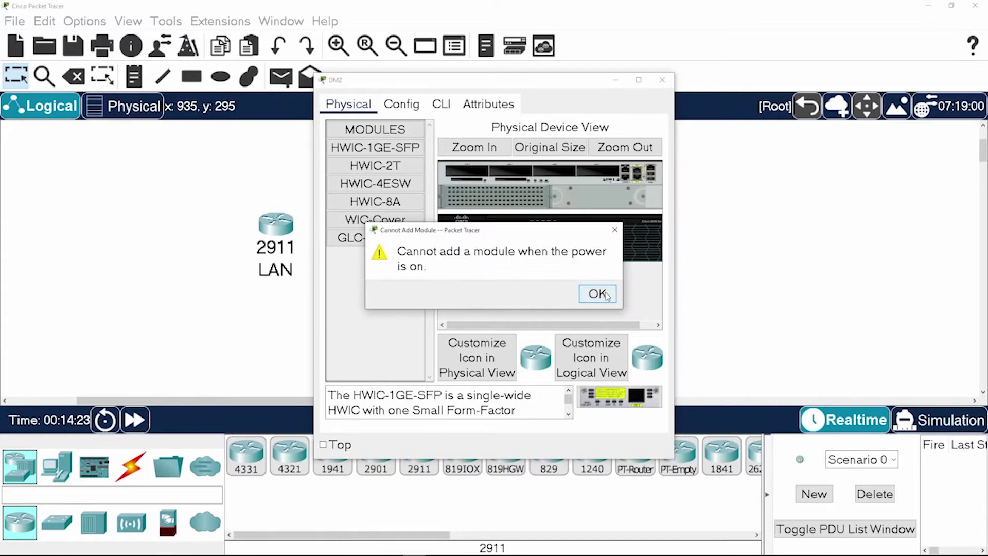
left_click(598, 294)
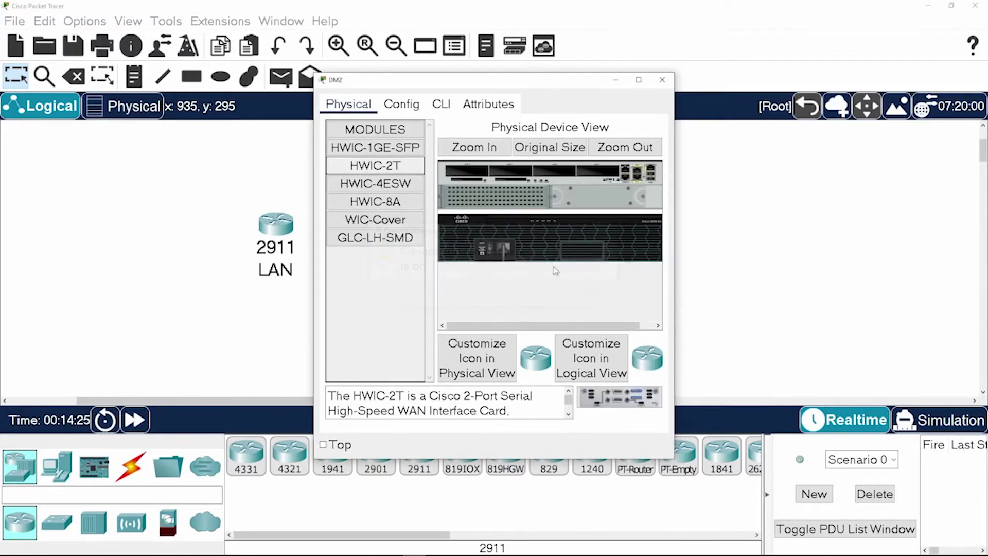
left_click_drag(371, 176, 463, 174)
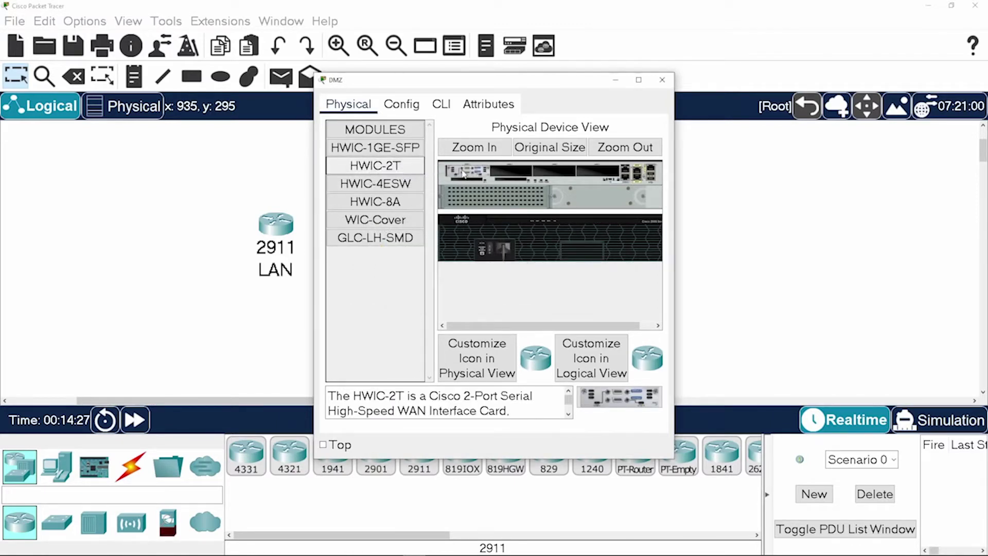
left_click(664, 83)
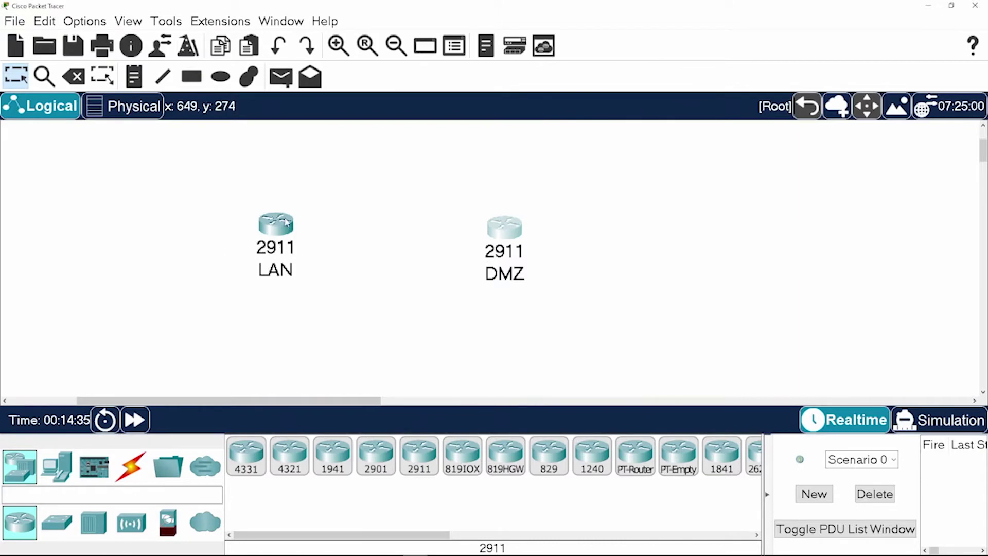
Step: Answer n to the LAN router's setup dialog and enter privileged mode with enable
left_click(276, 225)
left_click(446, 104)
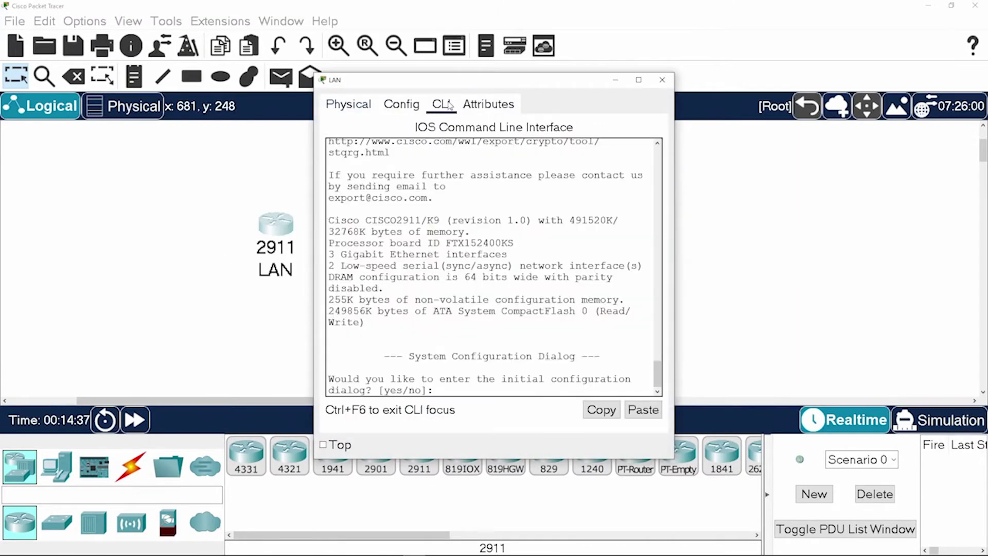
type("n")
key("Return")
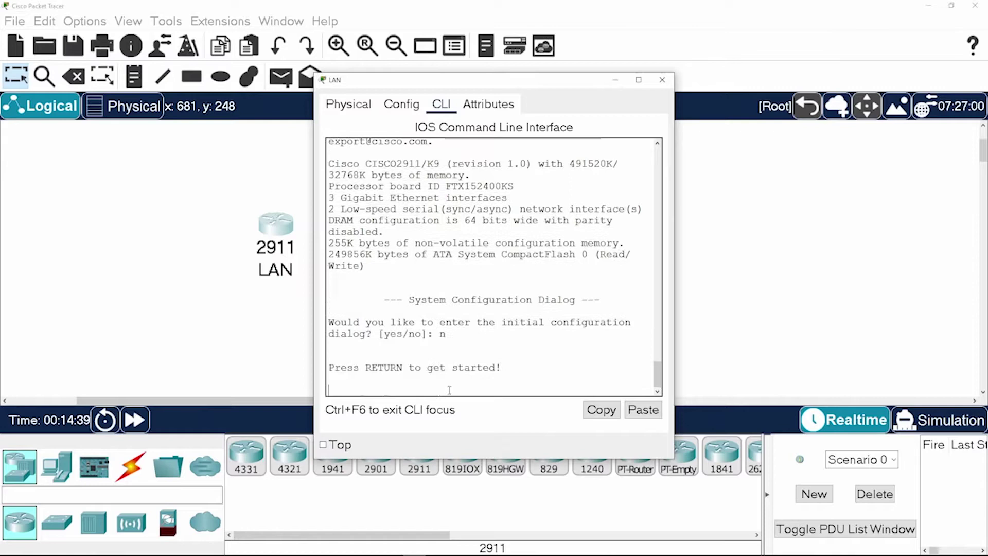
key("Return")
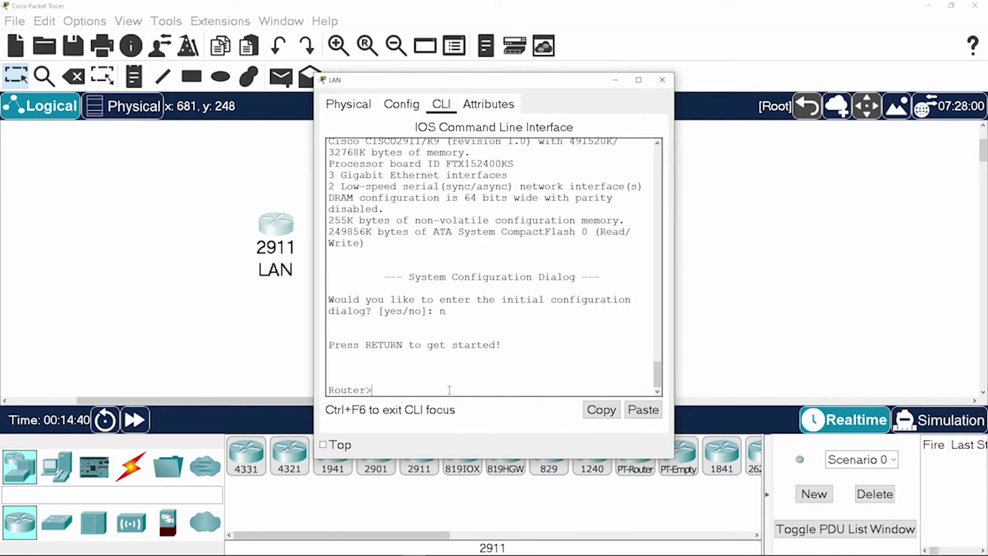
type("enable")
key("Return")
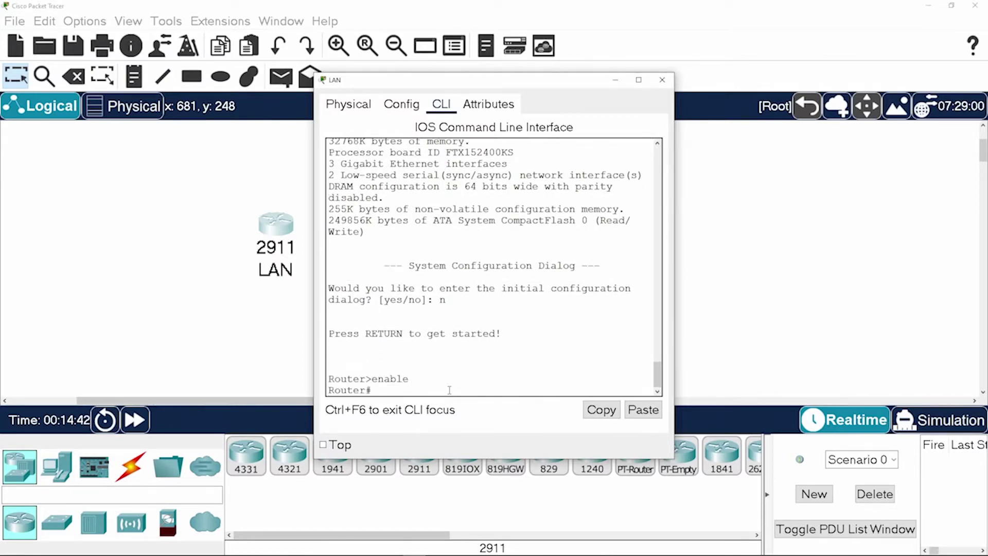
left_click(662, 80)
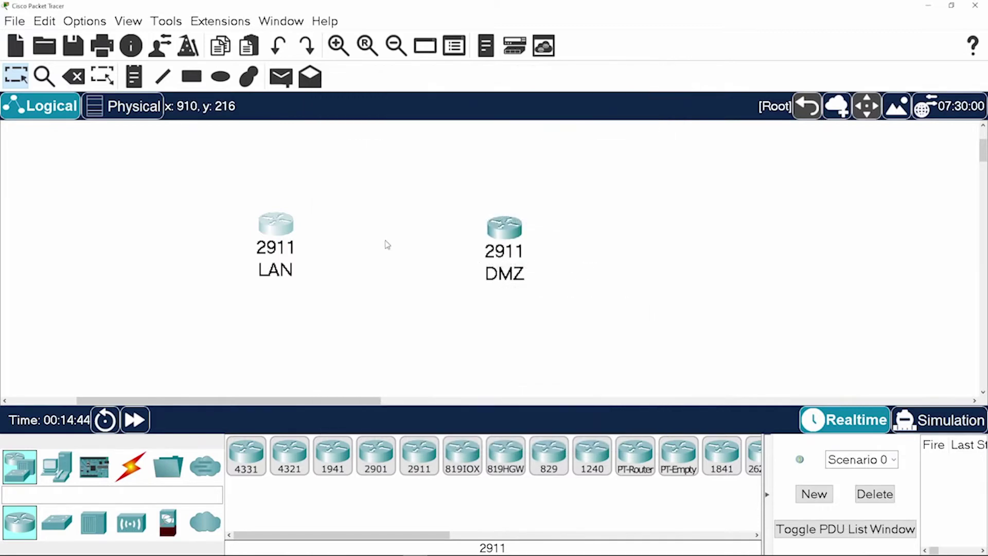
Step: Run a serial DTE cable from LAN Serial0/3/0 to DMZ Serial0/3/1, then adjust router positions
left_click(140, 466)
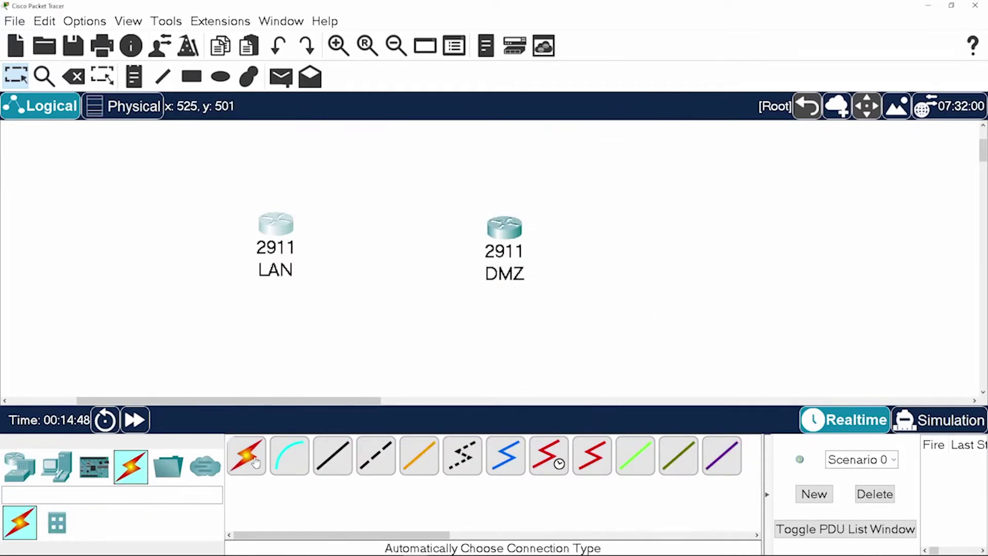
left_click(592, 455)
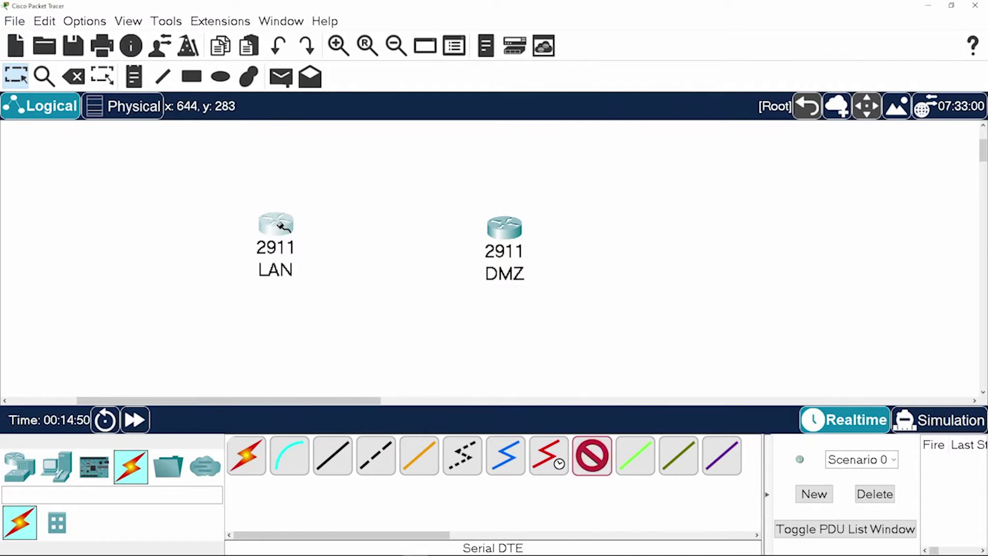
left_click(282, 229)
left_click(328, 325)
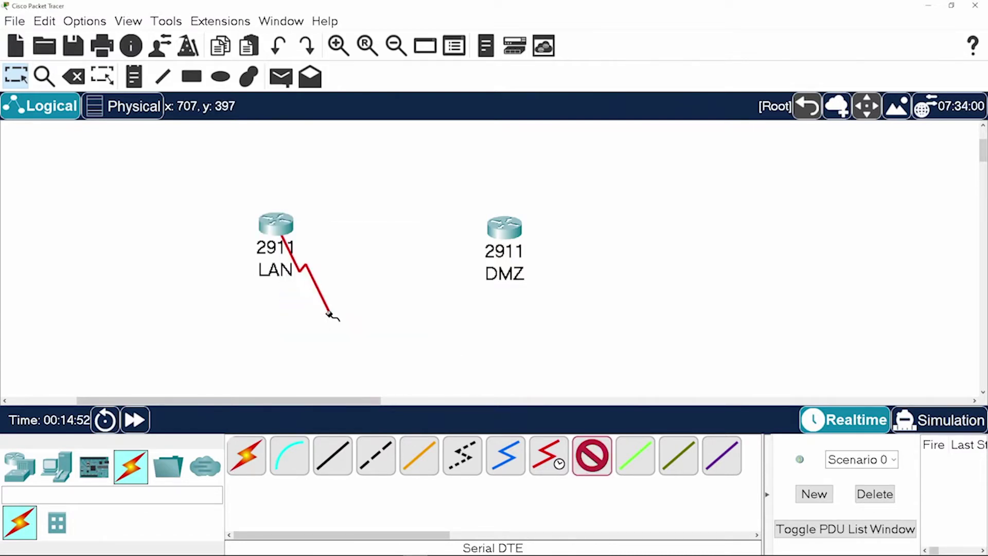
left_click(505, 227)
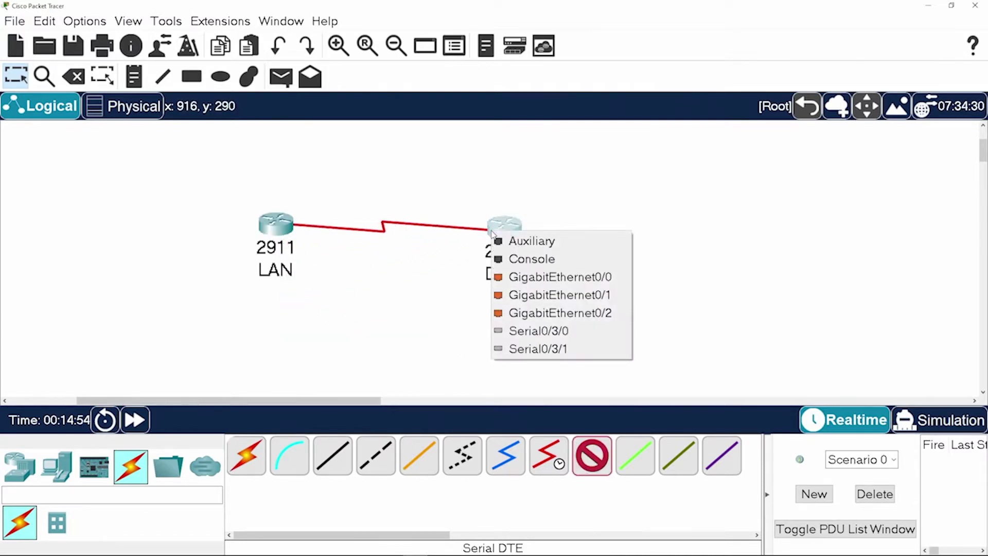
left_click(541, 350)
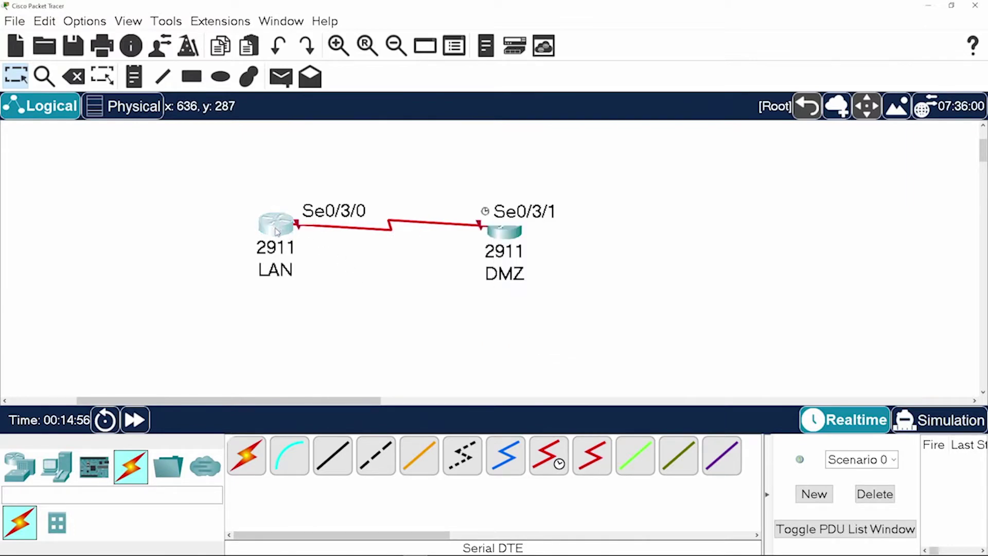
left_click_drag(277, 232, 275, 234)
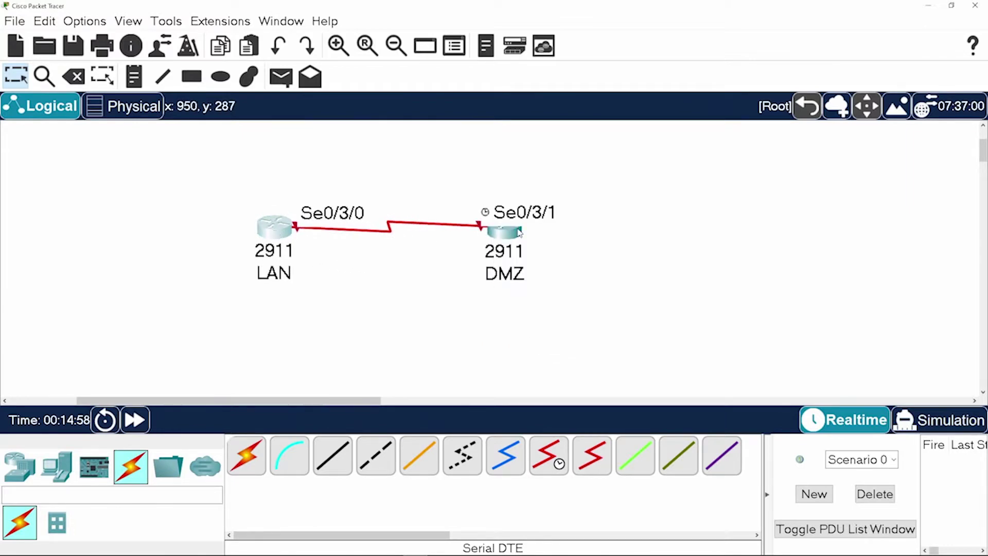
left_click_drag(512, 231, 518, 231)
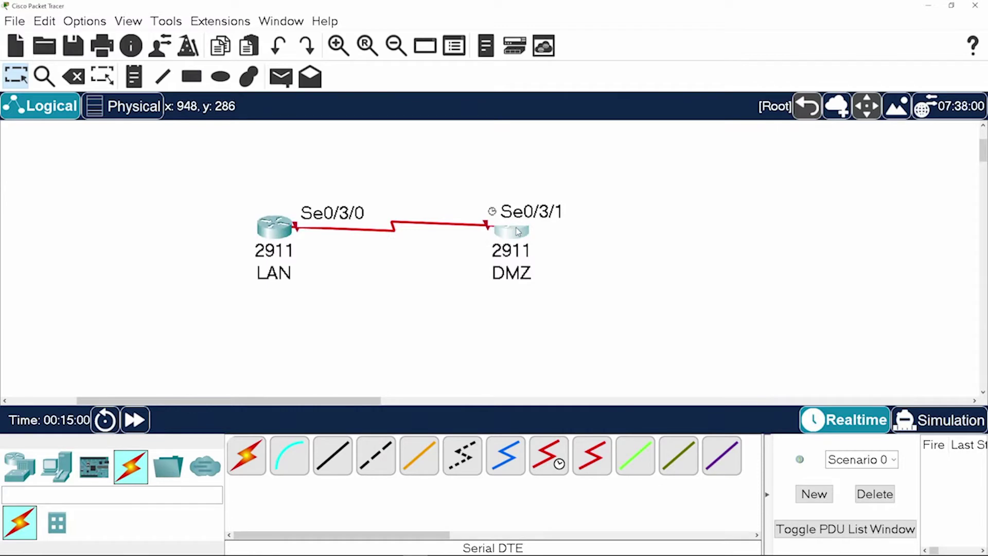
left_click(517, 230)
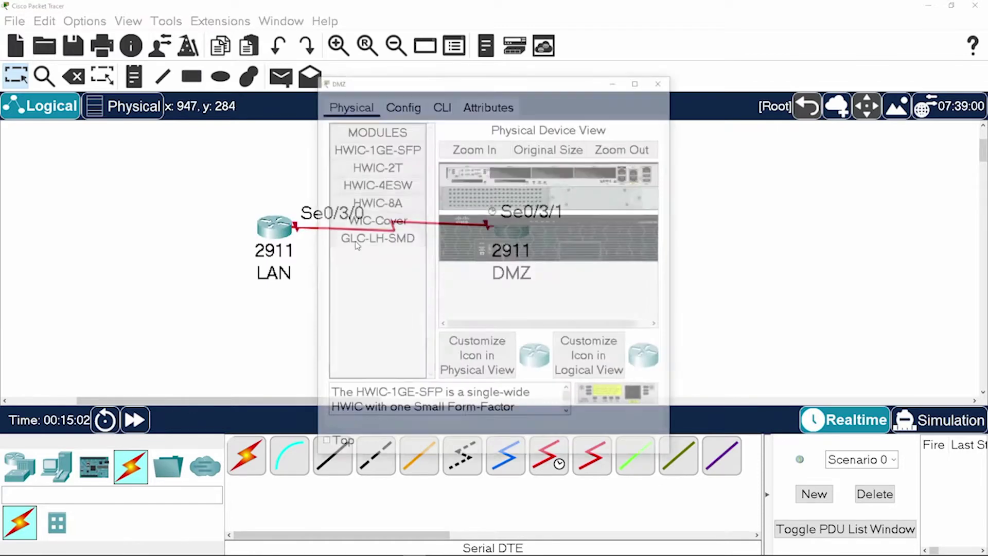
left_click(664, 80)
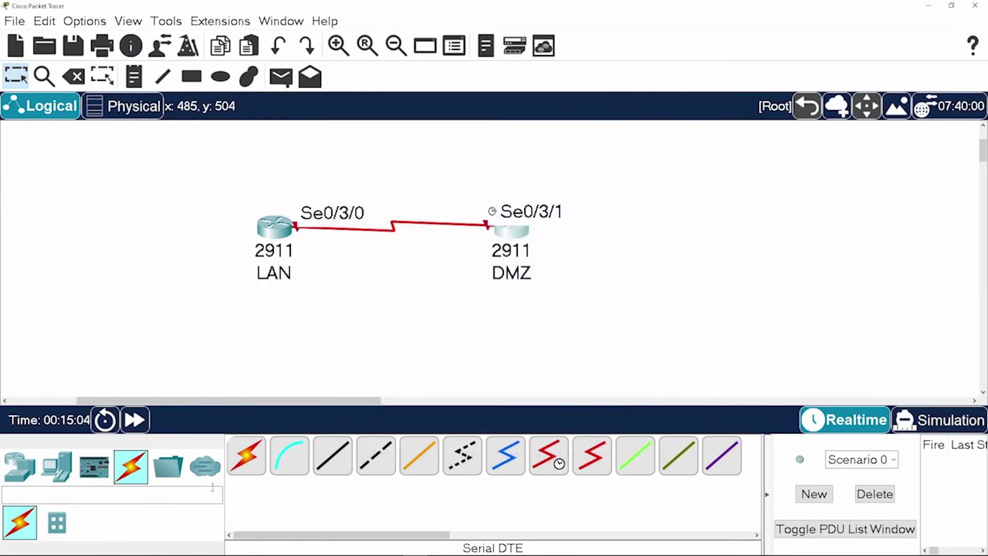
Step: Place 2960 switches Switch0 below the LAN router and Switch1 below the DMZ router
left_click(27, 472)
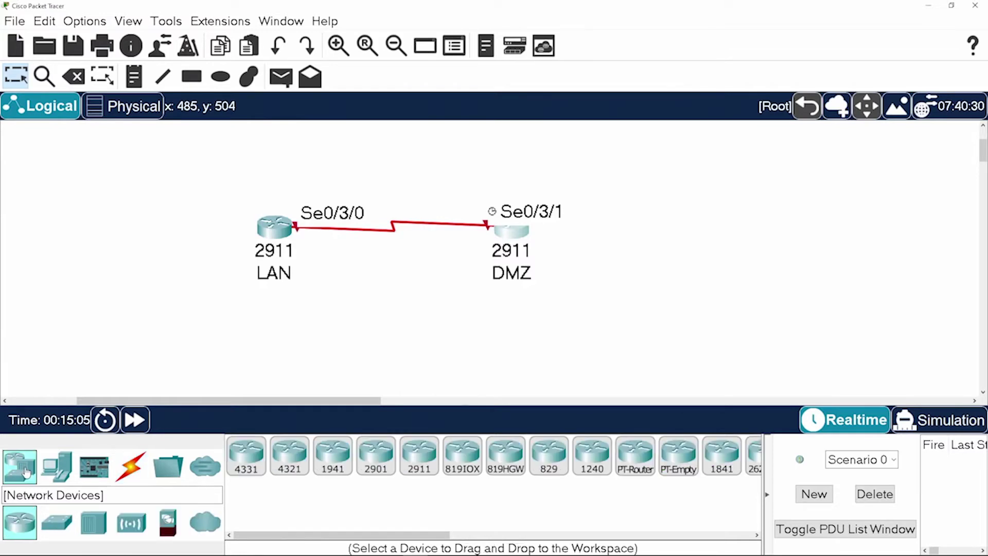
left_click(57, 522)
left_click(253, 474)
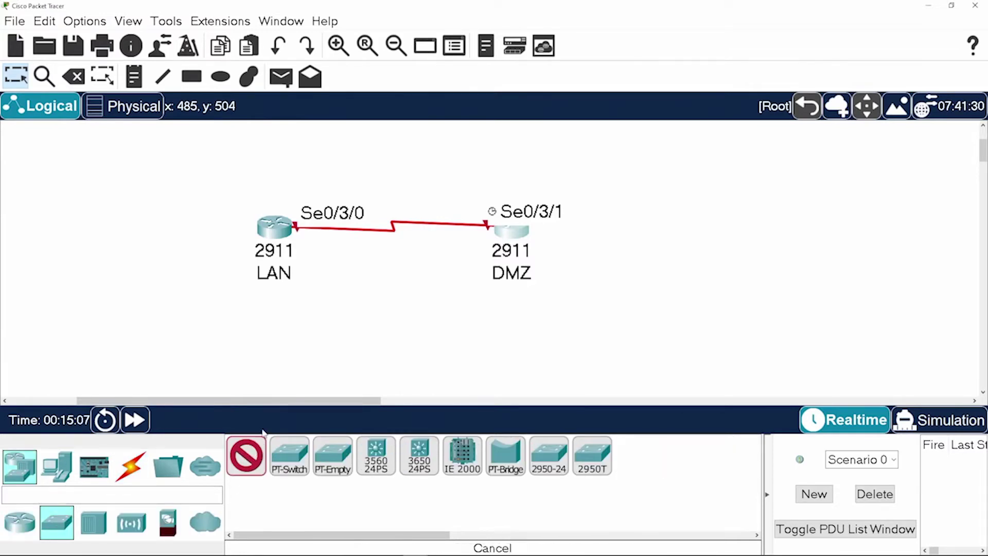
left_click(193, 293)
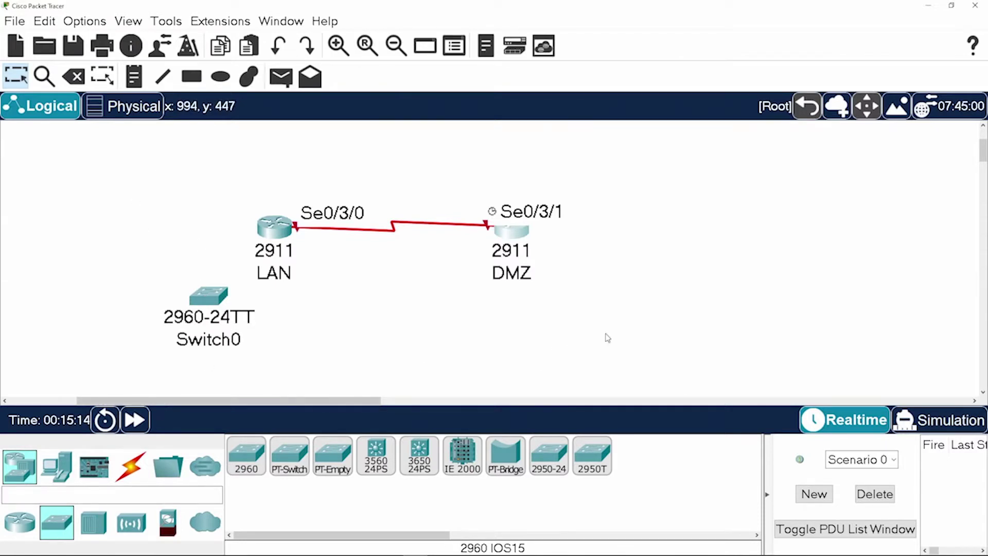
left_click(252, 462)
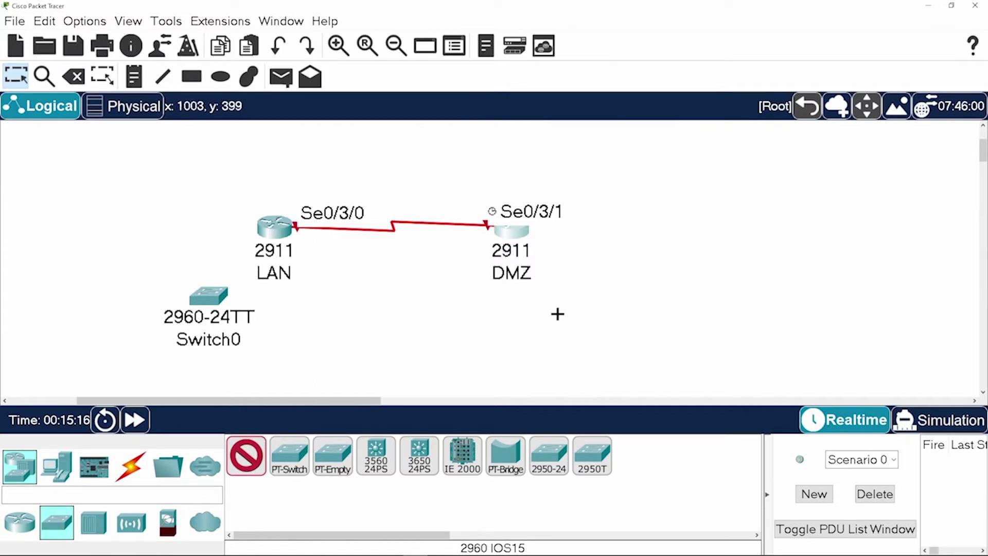
left_click(561, 317)
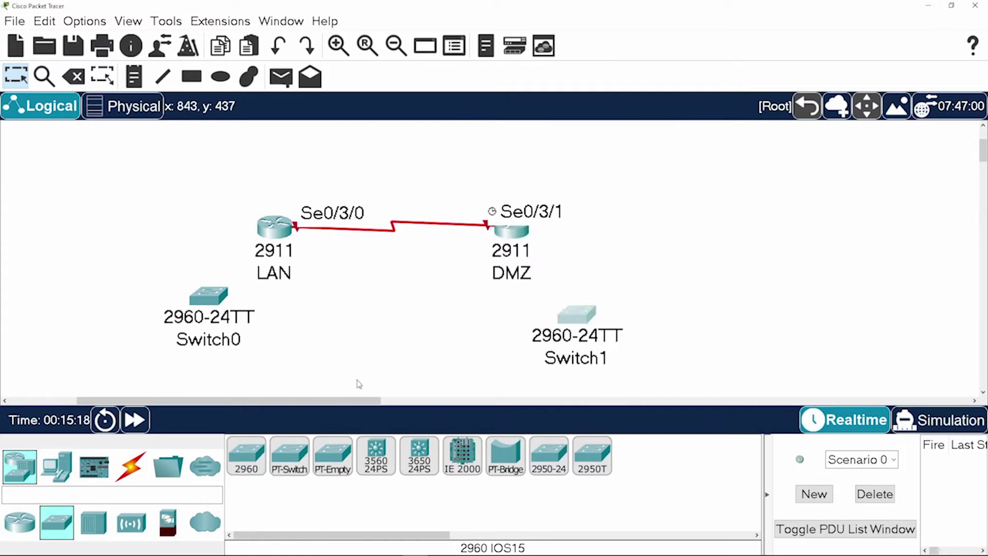
Step: Cable LAN router GigabitEthernet0/0 to Switch0 FastEthernet0/1 with copper straight-through
left_click(124, 480)
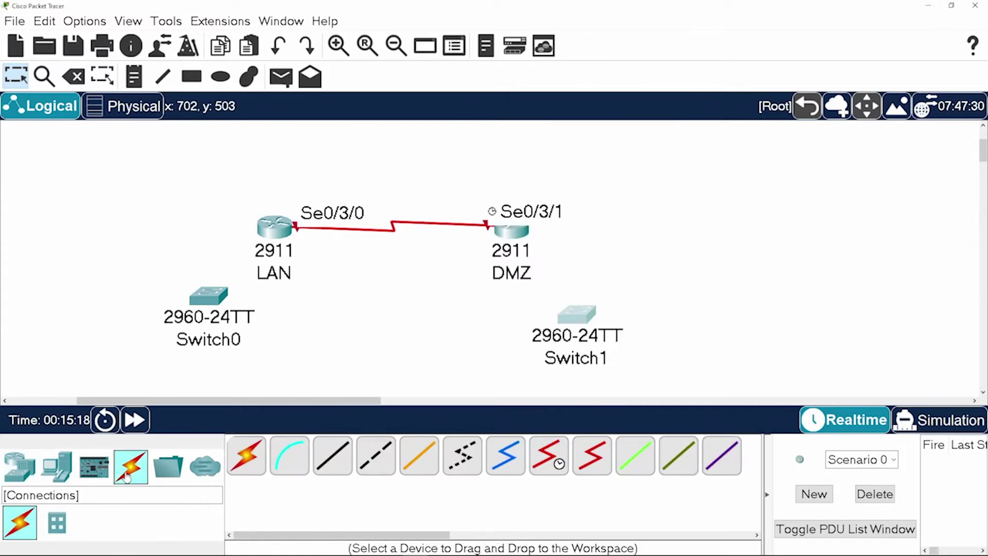
left_click(342, 464)
left_click(263, 236)
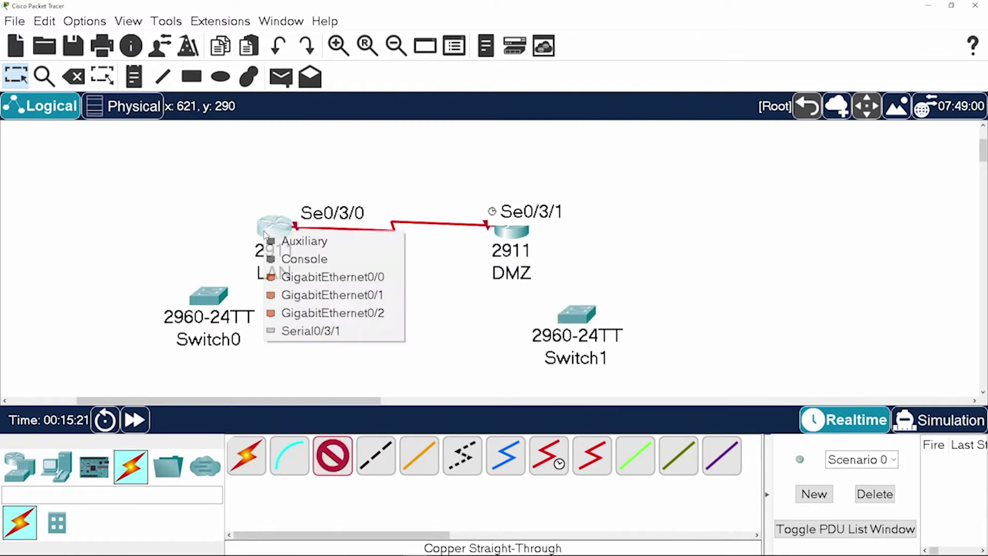
left_click(297, 277)
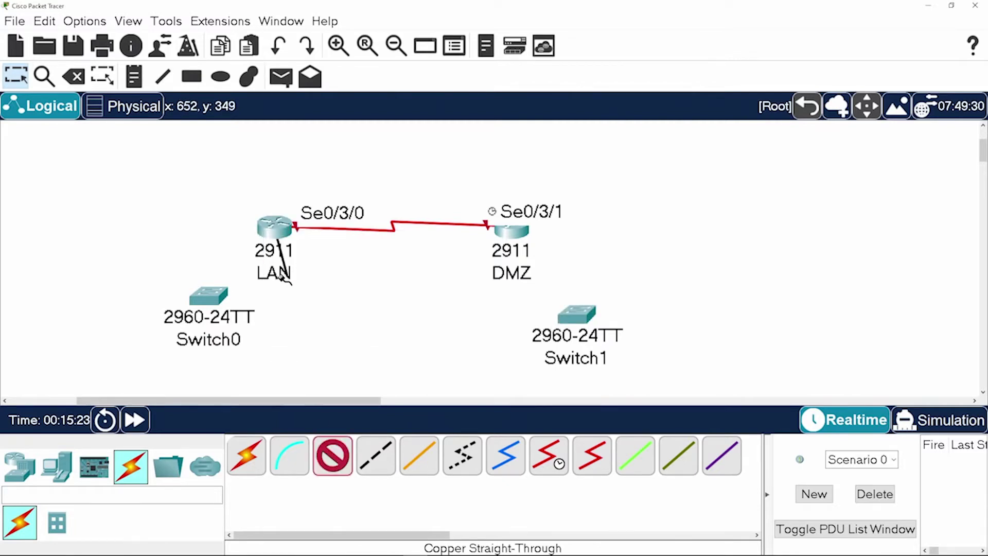
left_click(218, 293)
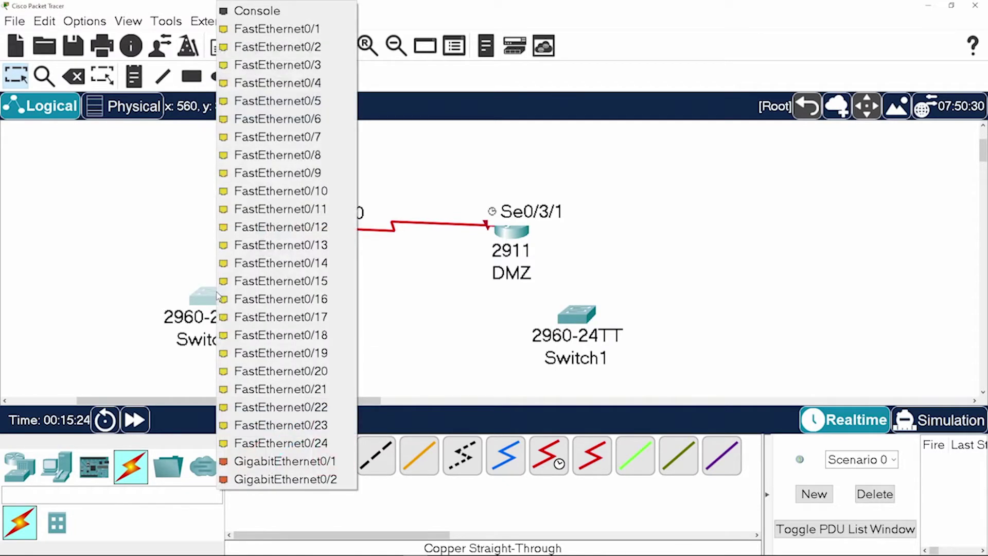
left_click(278, 29)
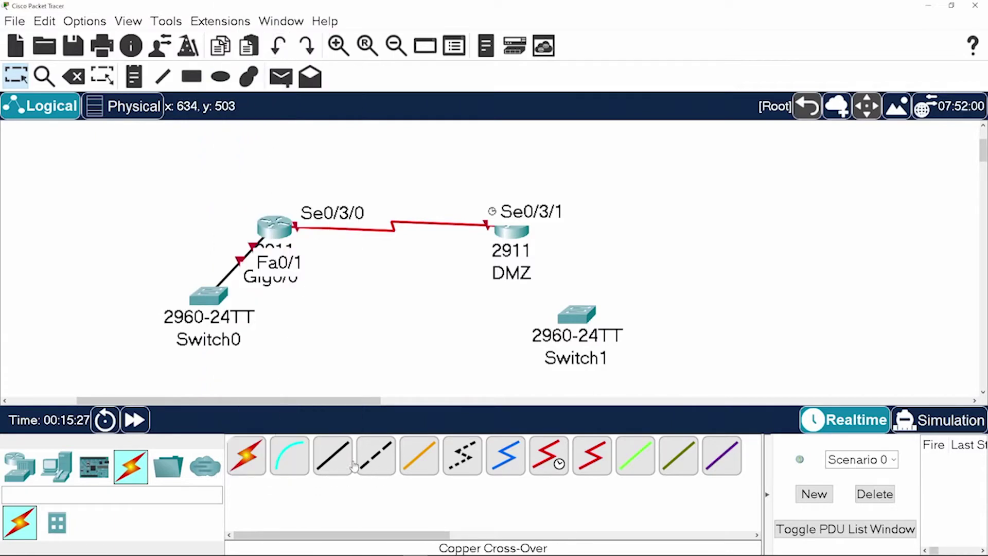
Step: Cable DMZ router GigabitEthernet0/1 to Switch1 FastEthernet0/2 with copper straight-through
left_click(332, 459)
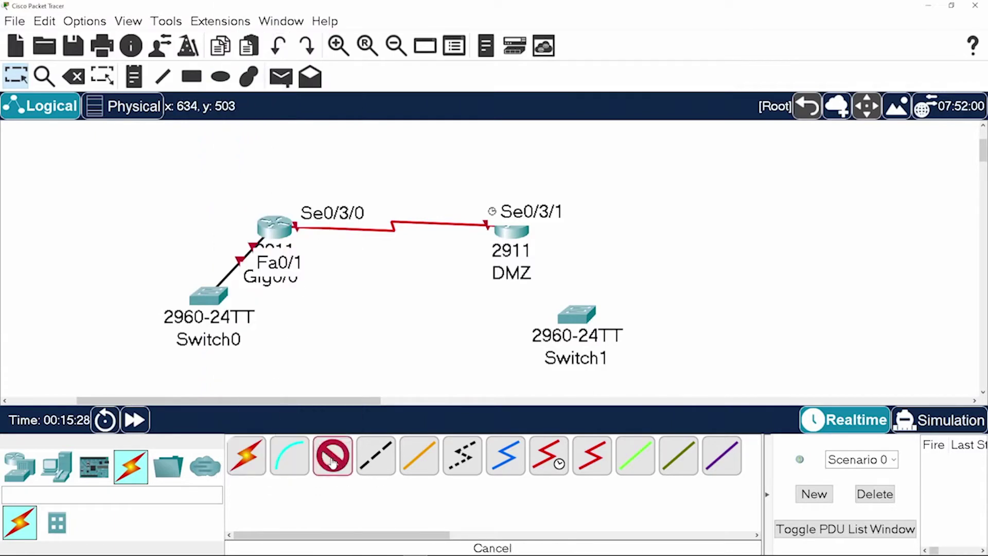
left_click(519, 230)
left_click(565, 293)
left_click(566, 312)
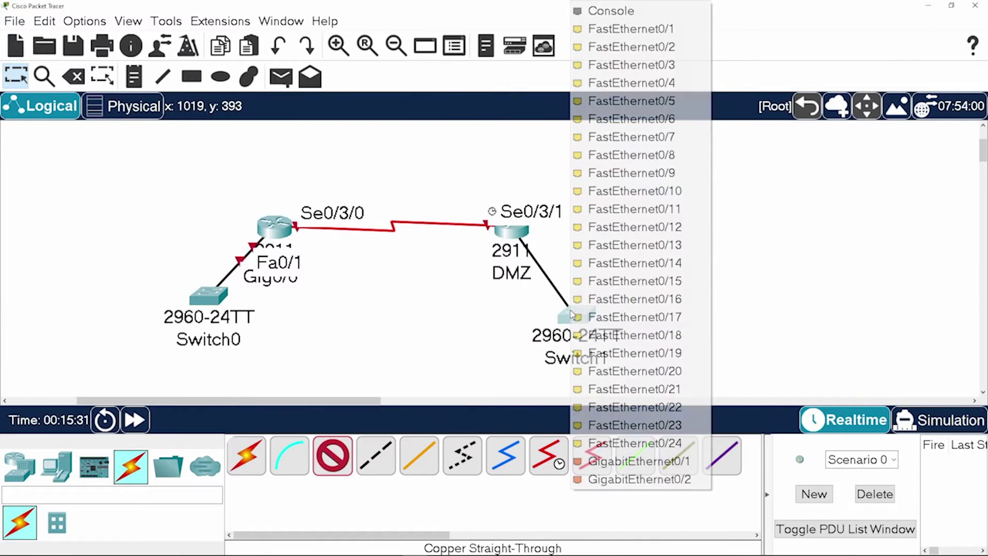
left_click(624, 47)
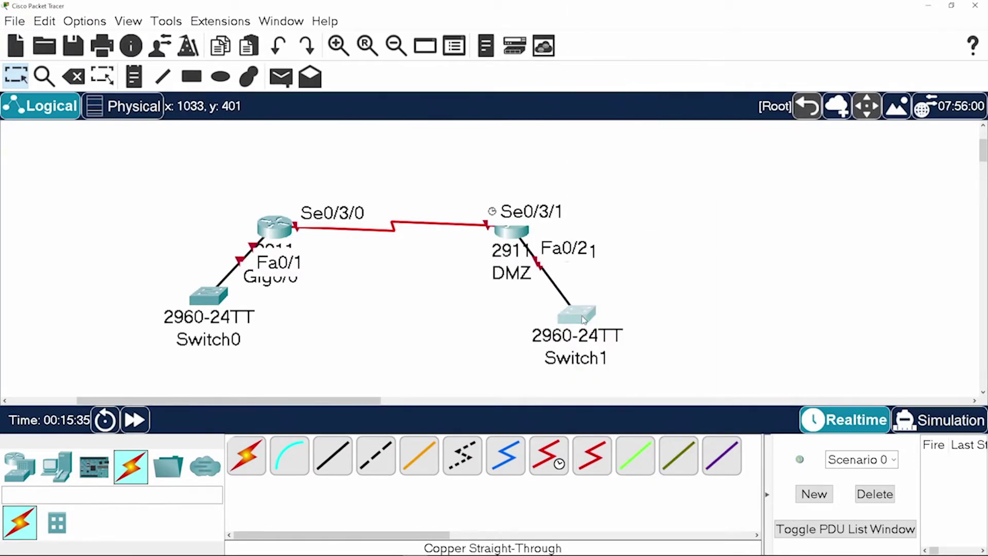
mouse_move(583, 319)
left_mouse_down()
mouse_move(597, 307)
mouse_move(586, 306)
left_mouse_up()
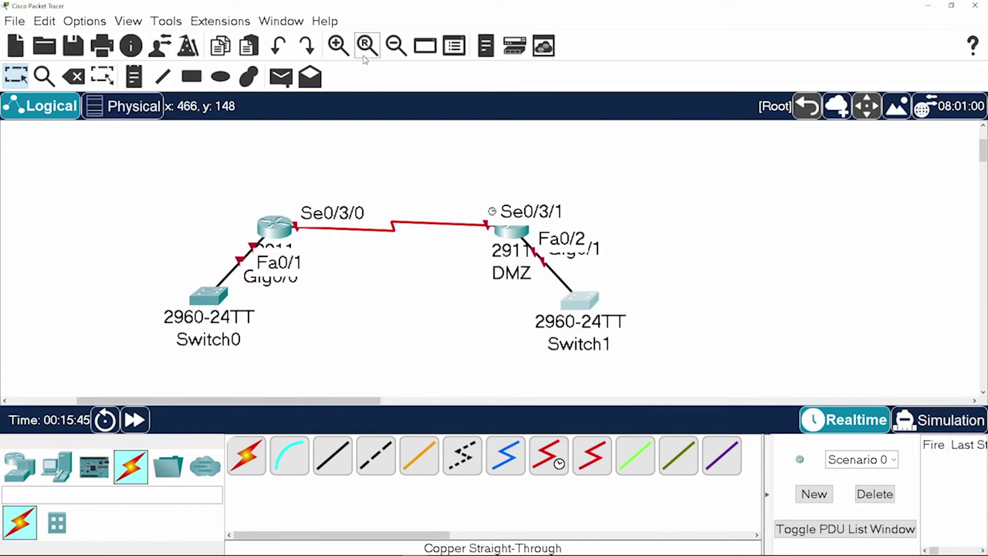
Step: Zoom out and reposition both switches to tidy the layout
left_click(396, 47)
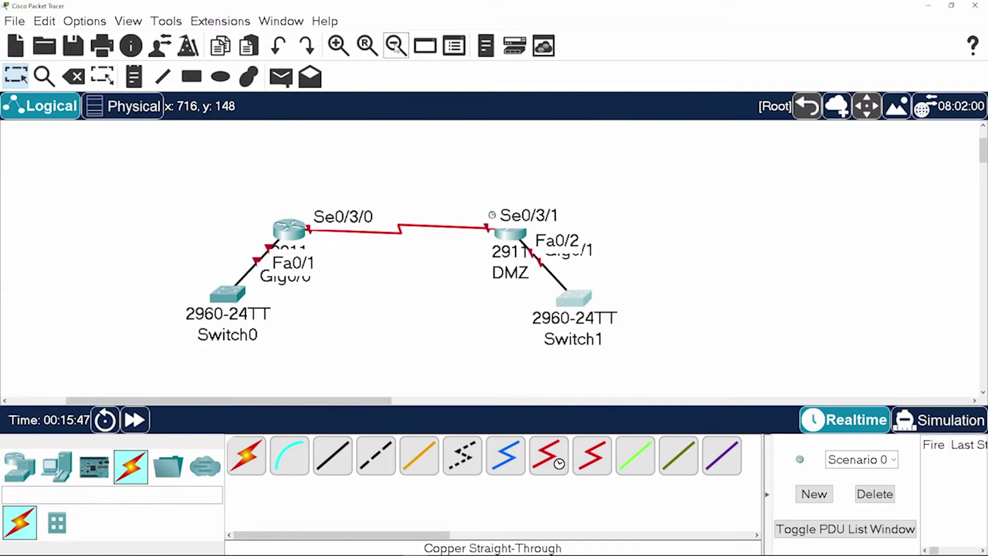
left_click_drag(983, 158, 983, 161)
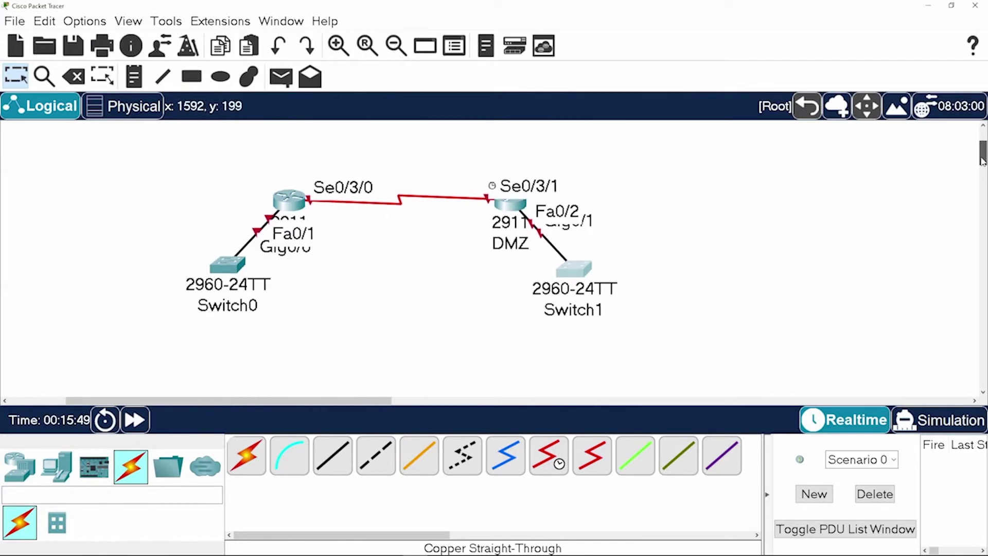
left_click_drag(228, 272, 229, 274)
left_click_drag(596, 269, 590, 264)
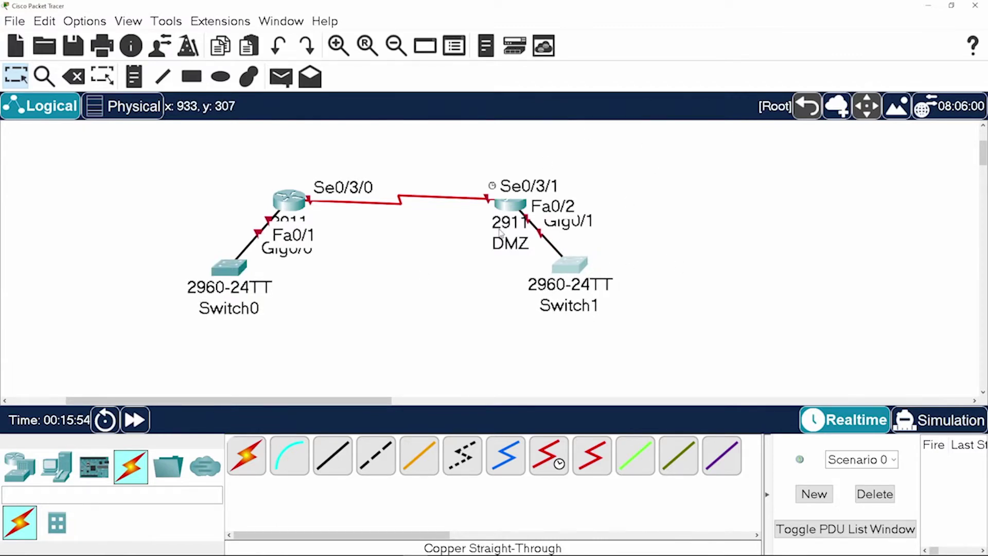
Step: Place a PC, PC0, below-left of Switch0
left_click(57, 466)
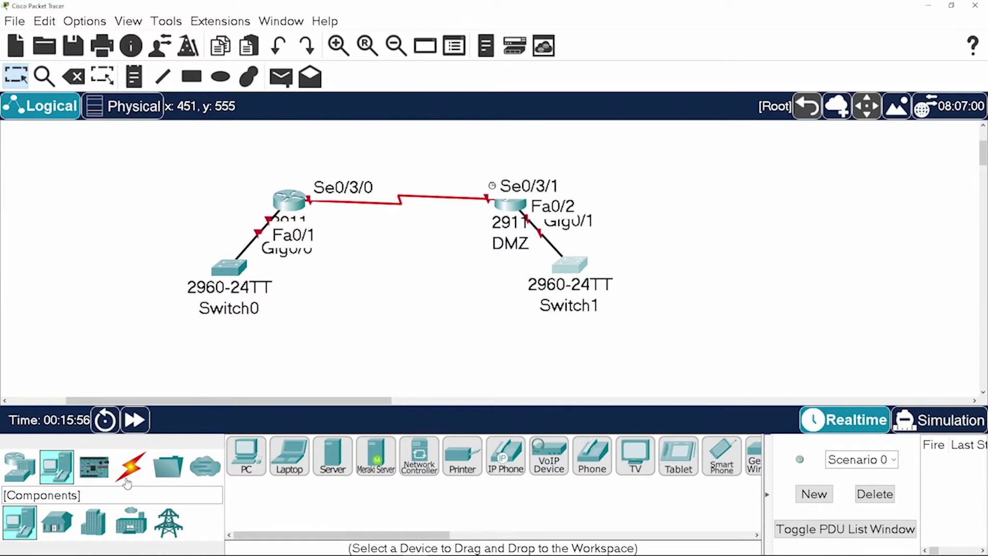
left_click(248, 458)
left_click(115, 366)
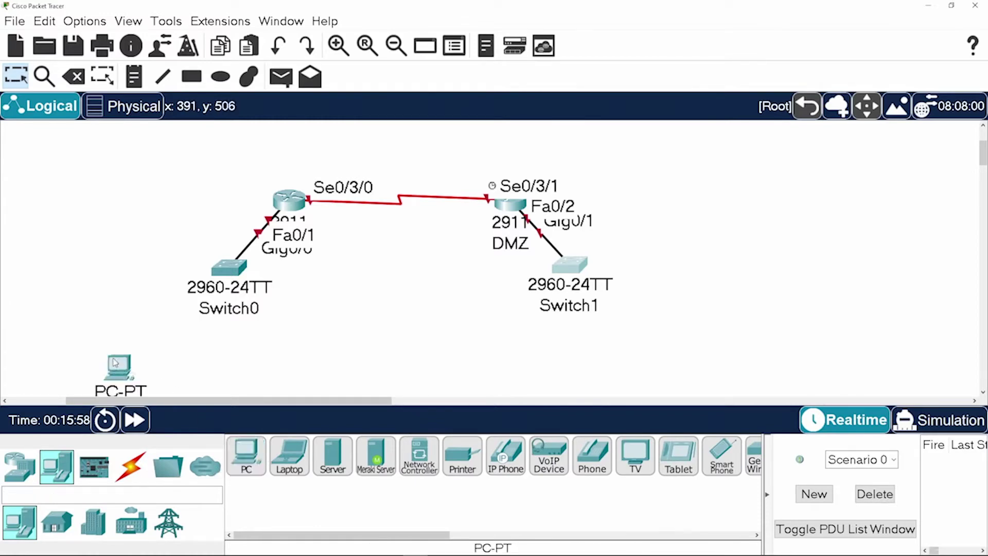
left_click_drag(118, 362, 119, 343)
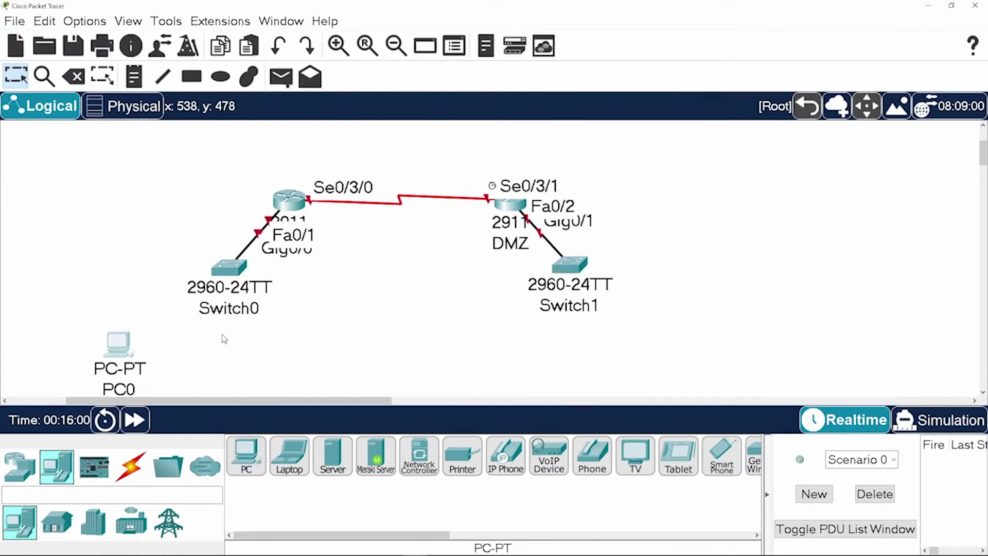
Step: Rename Switch0 to LAN Switch and Switch1 to DMZ Switch
left_click(218, 307)
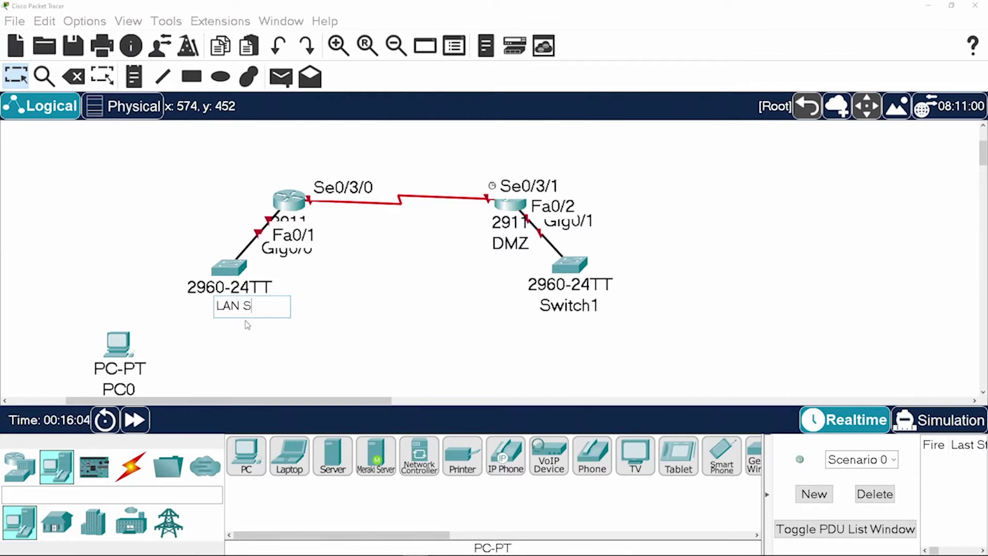
key("Return")
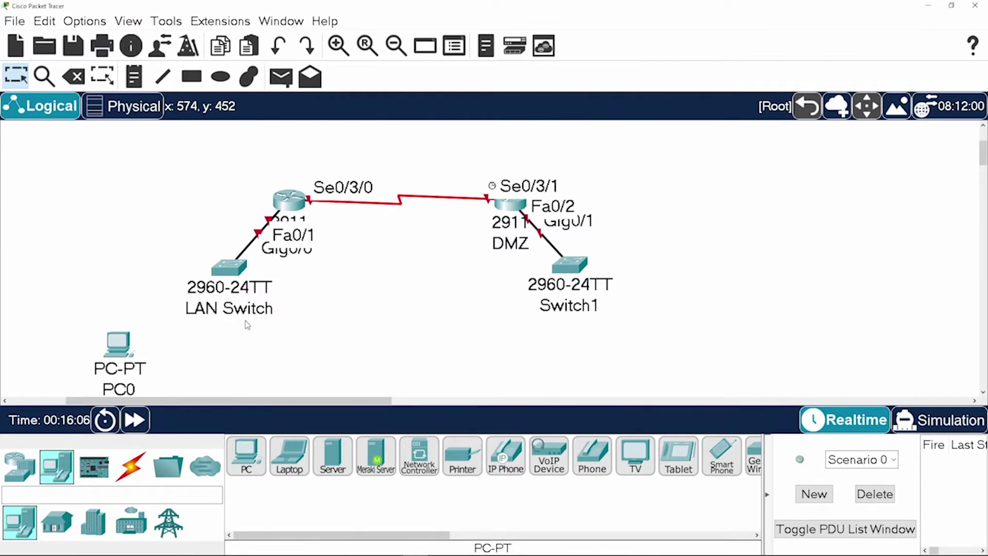
left_click(577, 304)
double_click(607, 304)
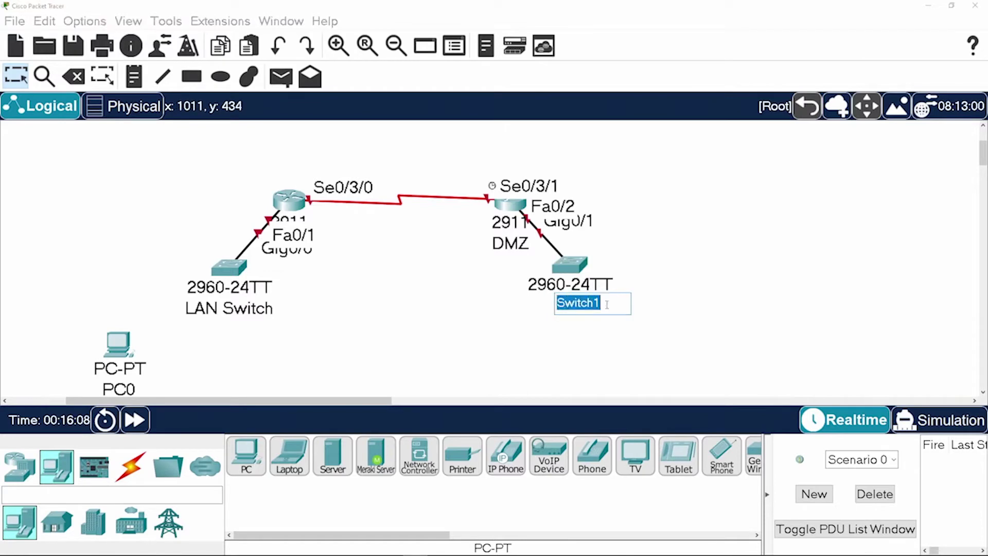
type("DMZ")
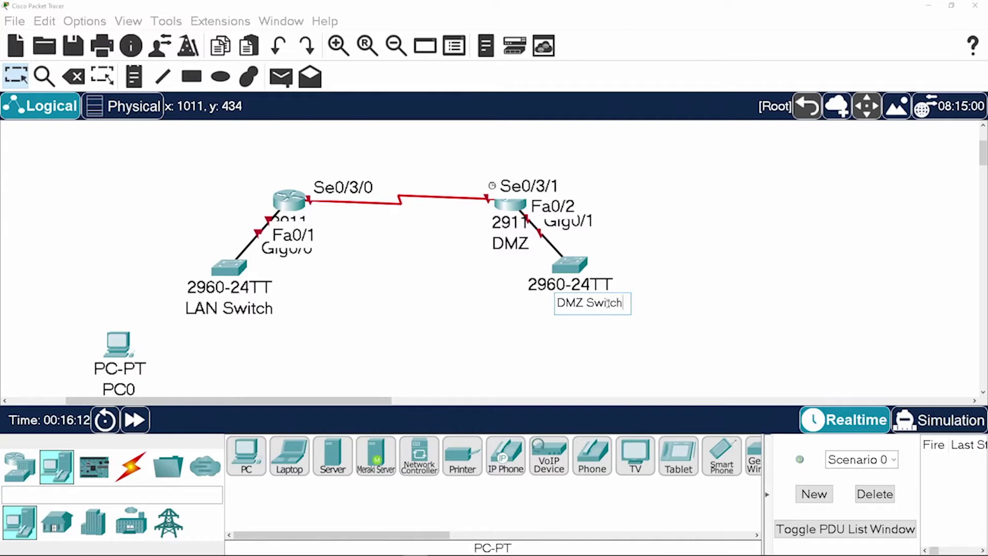
key("Return")
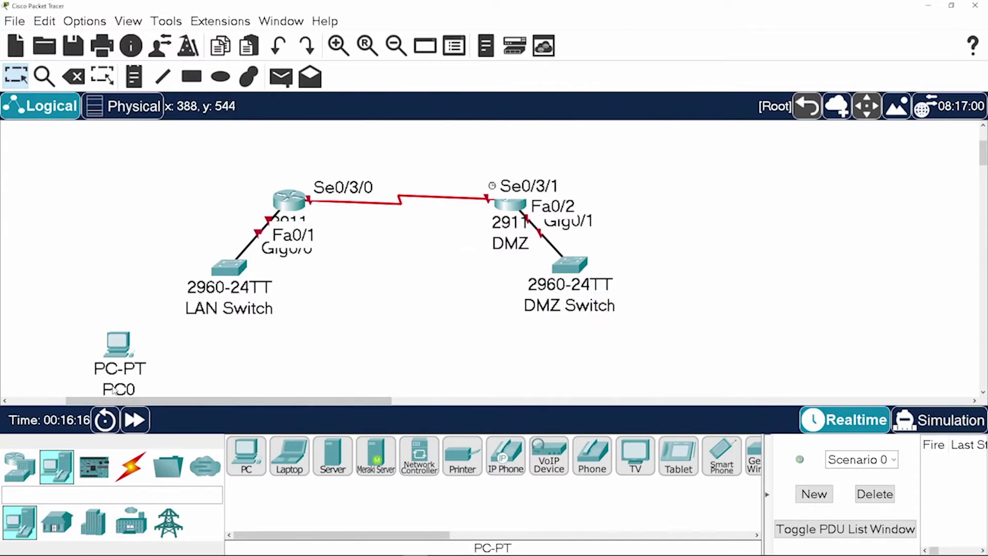
Step: Cable PC0 FastEthernet0 to LAN Switch FastEthernet0/3 with copper straight-through
left_click(131, 466)
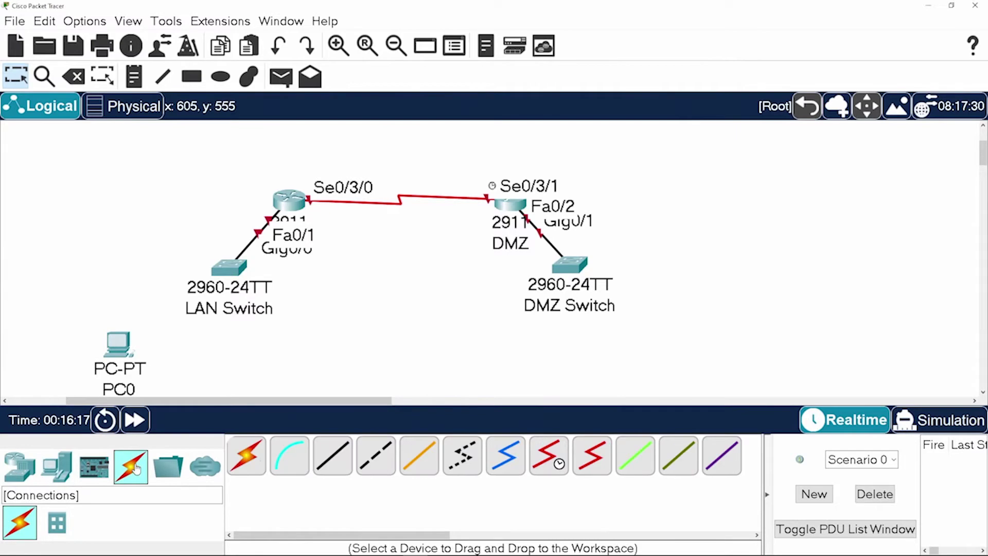
left_click(333, 457)
left_click(125, 344)
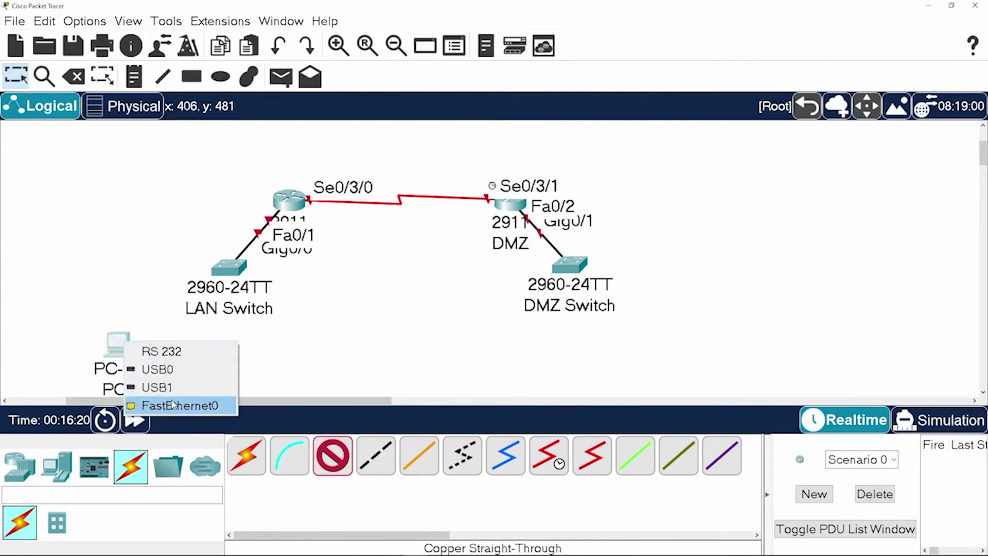
left_click(150, 405)
left_click(226, 267)
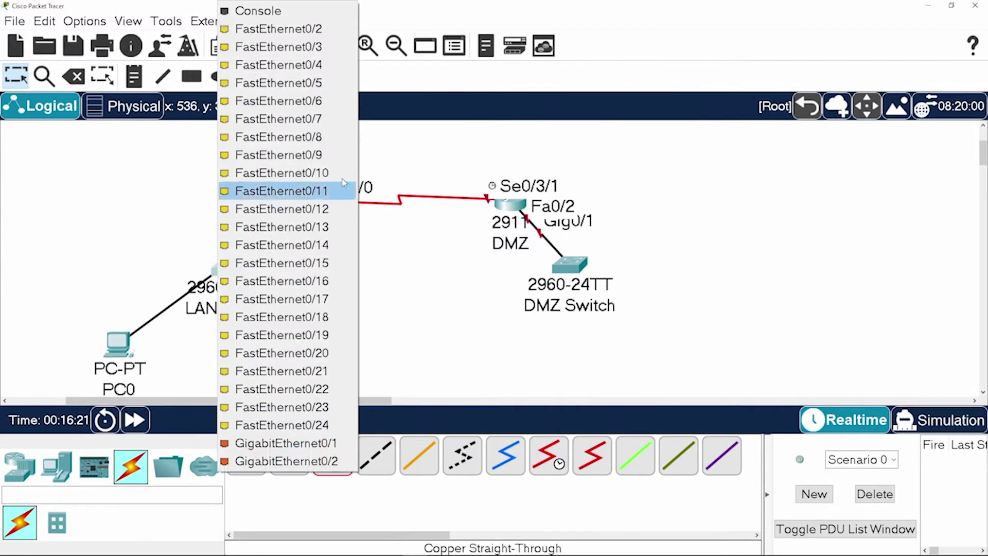
left_click(319, 50)
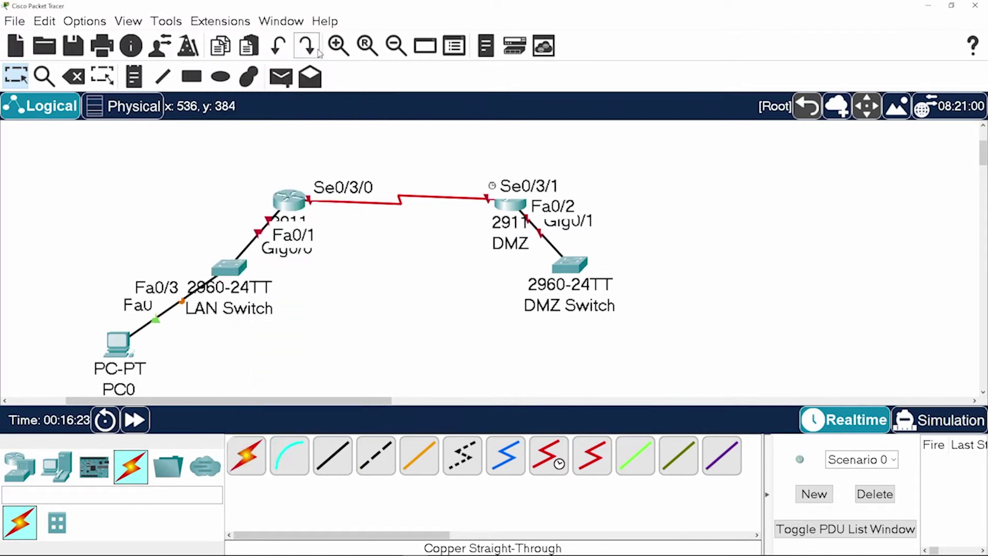
Step: Add PC1 and cable its FastEthernet0 to LAN Switch FastEthernet0/4
left_click(57, 466)
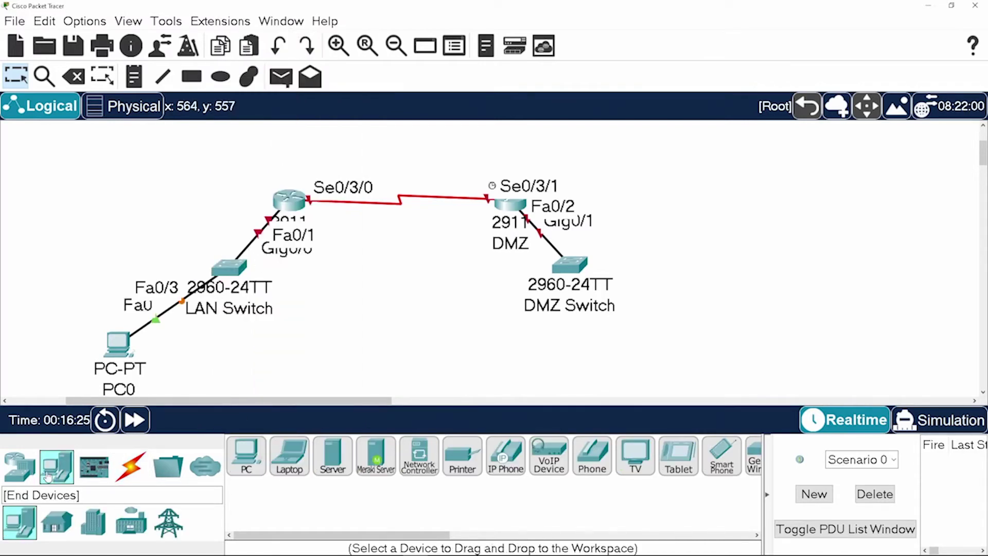
left_click(246, 456)
left_click(275, 346)
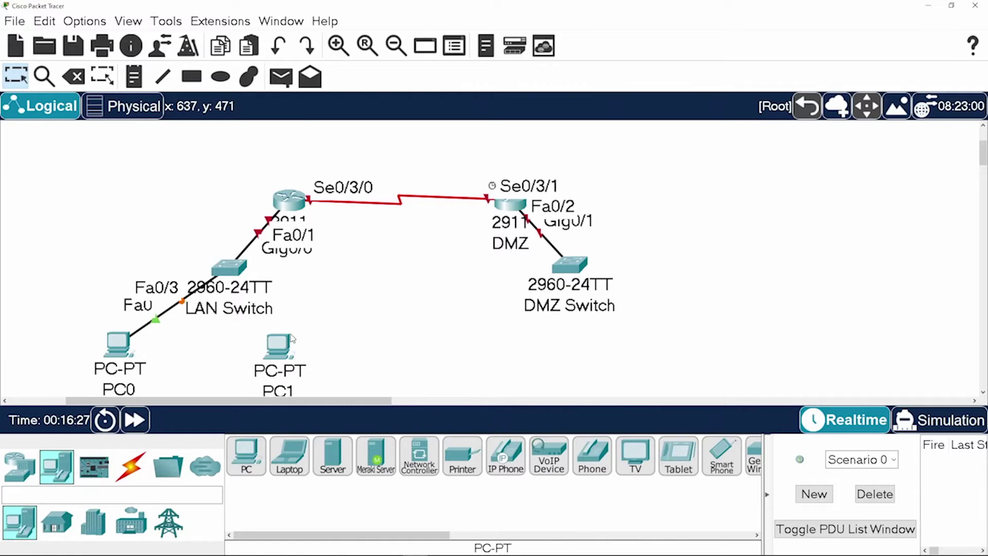
left_click_drag(282, 344, 286, 339)
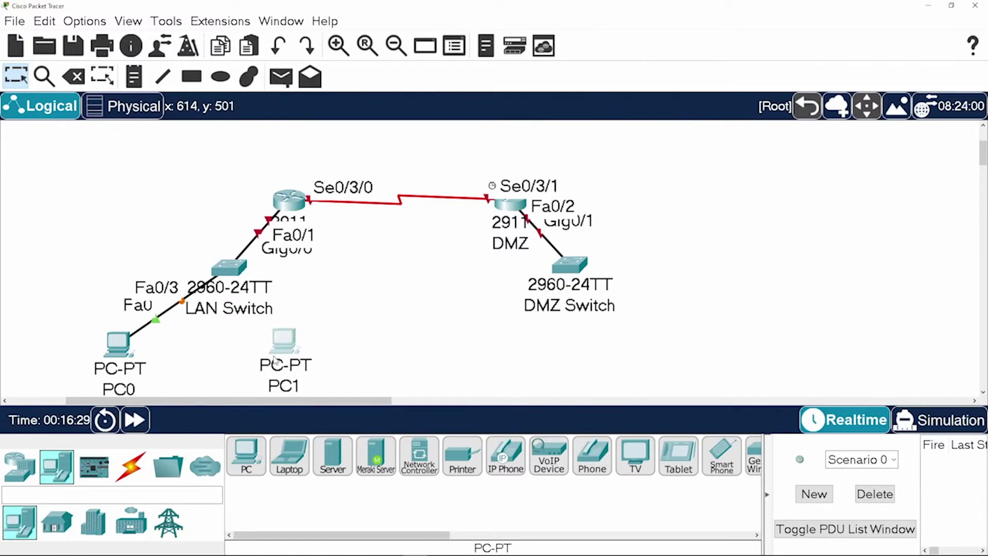
left_click(131, 465)
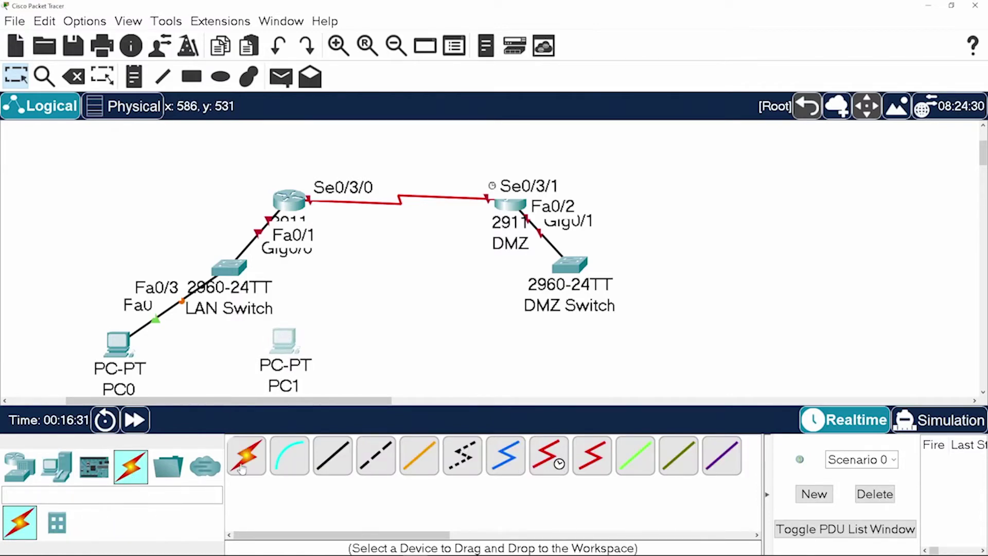
left_click(333, 456)
left_click(291, 339)
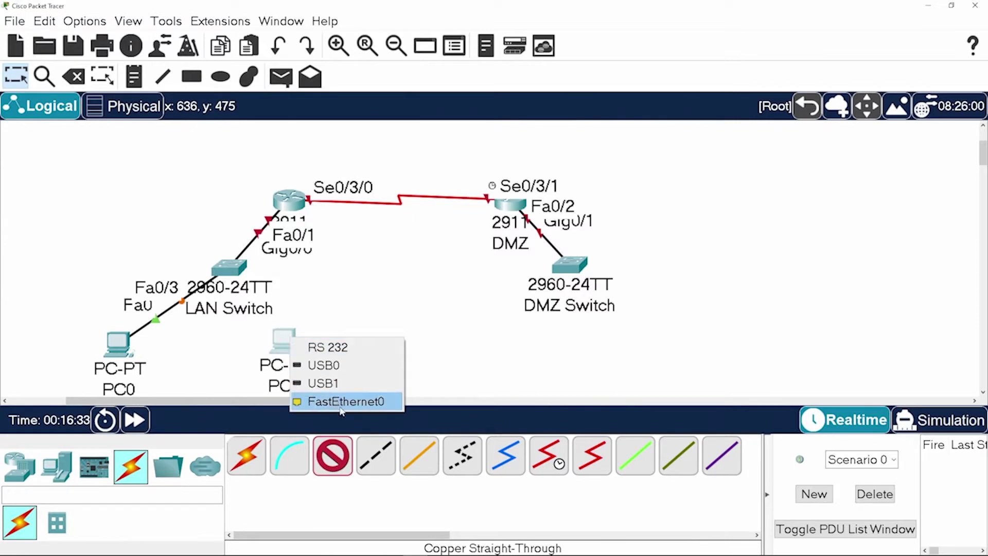
left_click(322, 402)
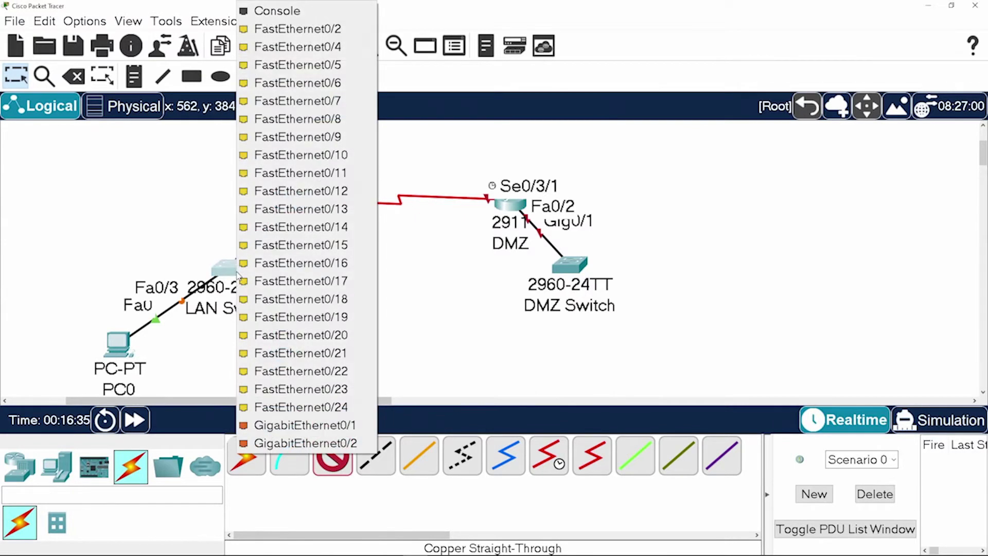
left_click(329, 49)
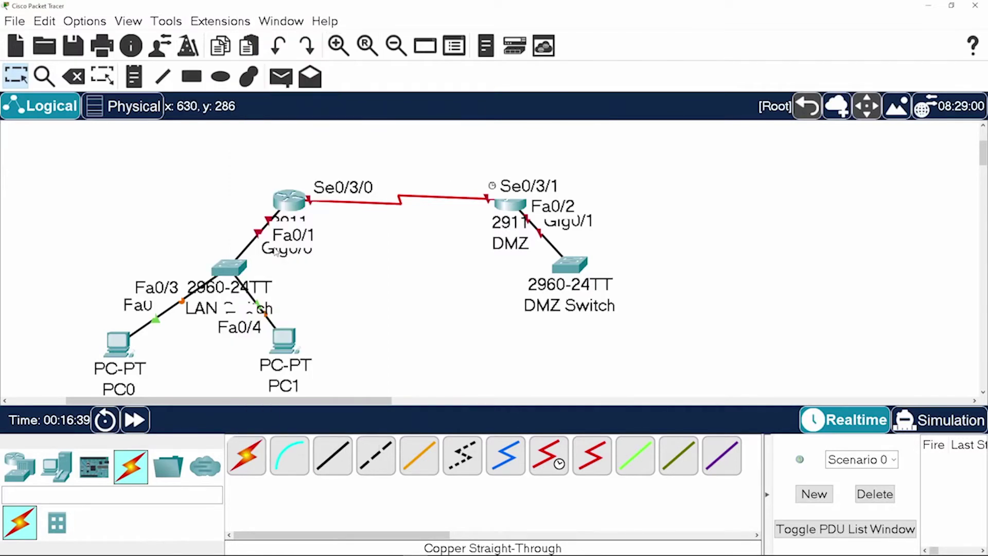
Step: Spread PC0 and PC1 apart beneath the LAN Switch
left_click_drag(282, 340, 319, 356)
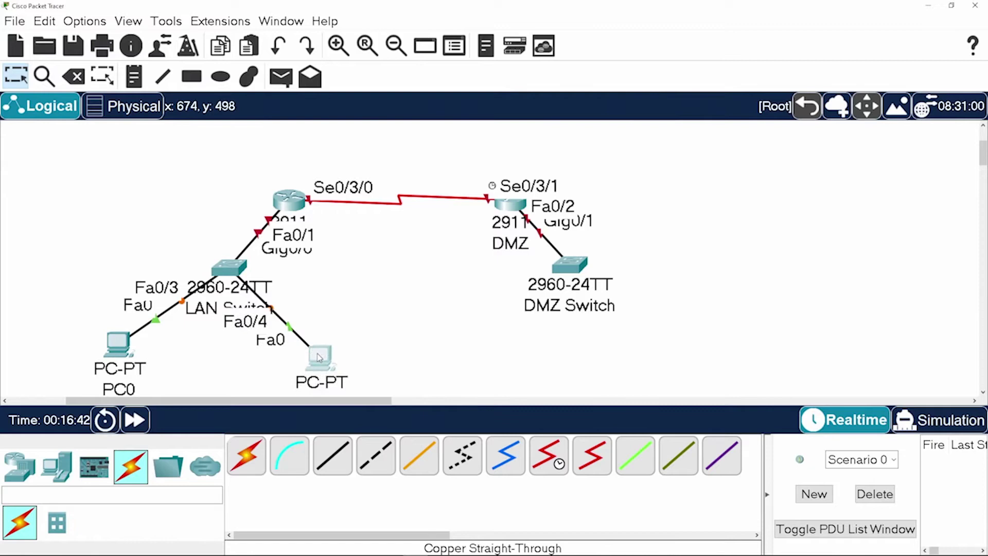
left_click_drag(125, 346, 113, 366)
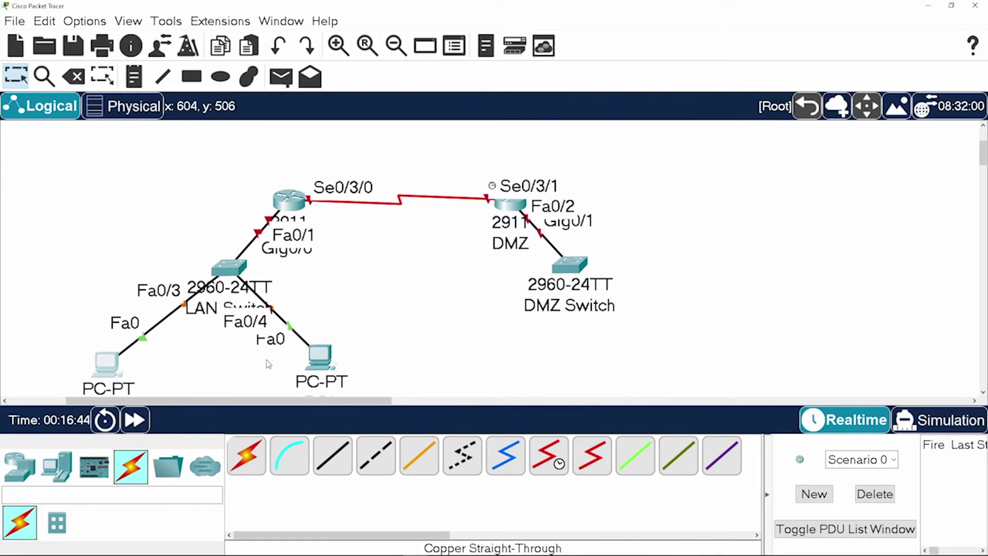
left_click_drag(320, 355, 297, 382)
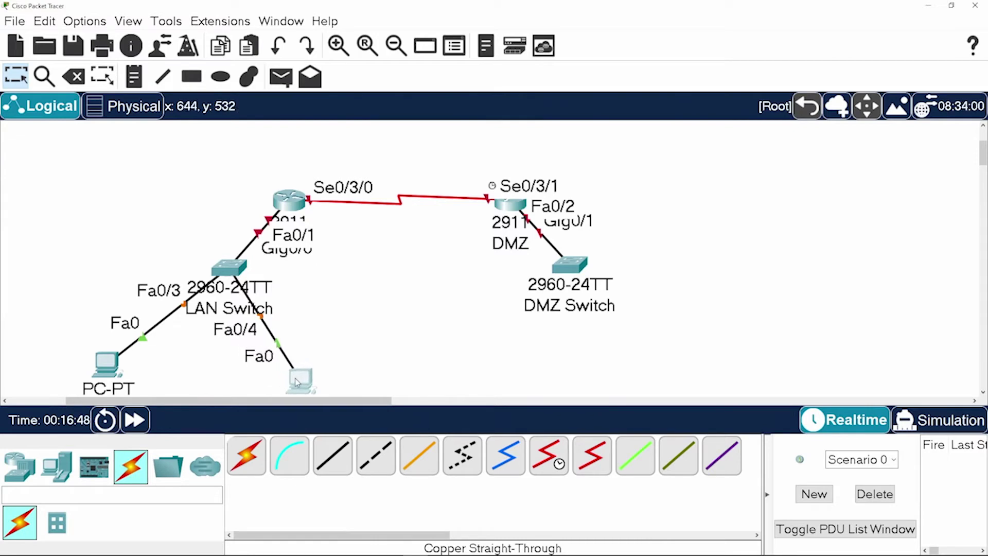
left_click_drag(91, 372, 99, 390)
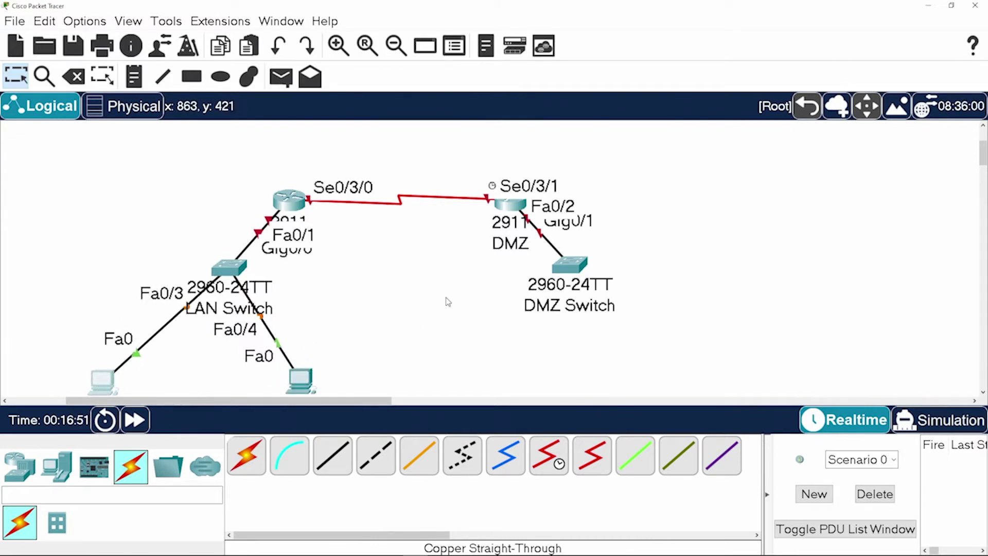
Step: Place two PCs side by side below the DMZ switch
left_click(56, 466)
left_click(247, 456)
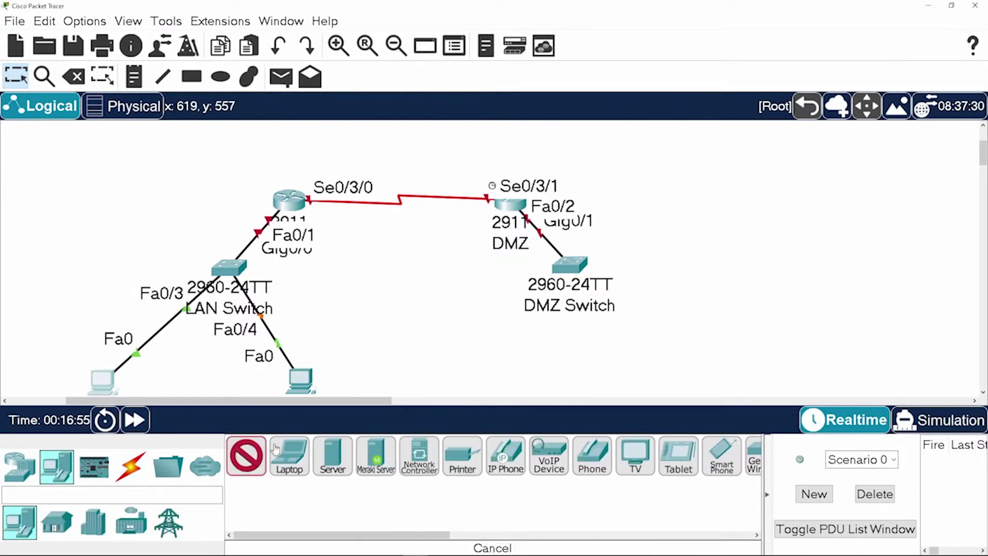
left_click(509, 355)
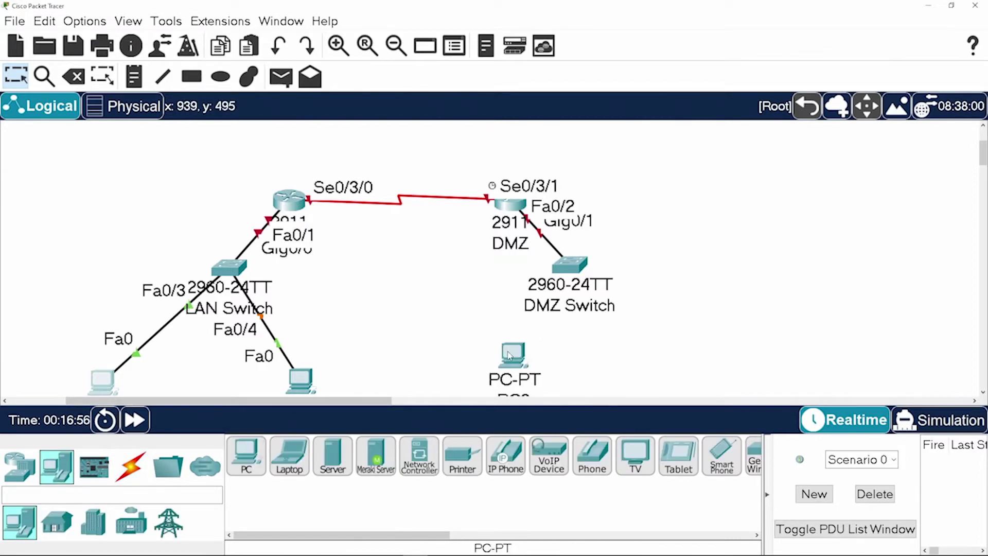
left_click(263, 458)
left_click(656, 357)
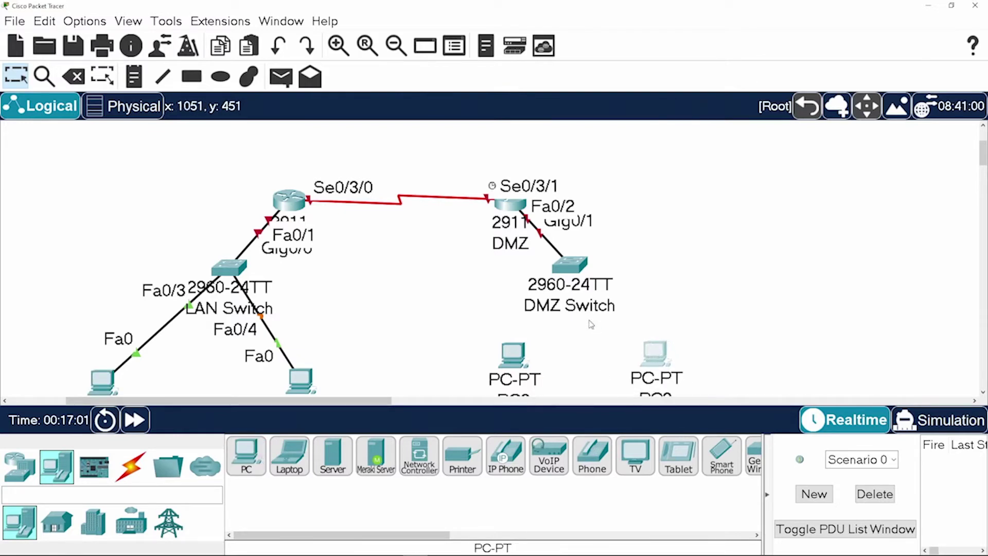
Step: Cable the left and right PCs' FastEthernet0 to DMZ Switch Fa0/5 and Fa0/6
left_click(130, 467)
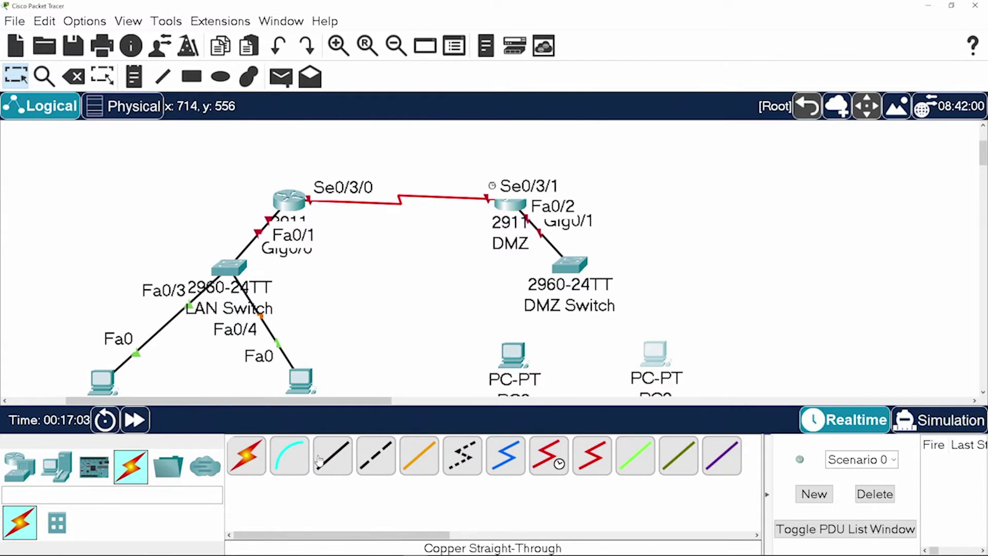
left_click(348, 453)
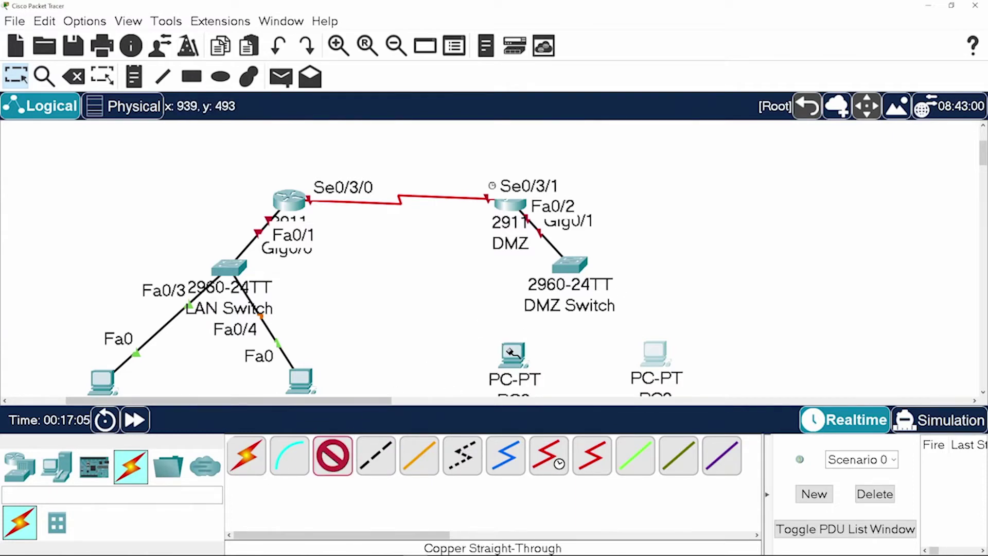
left_click(517, 352)
left_click(557, 415)
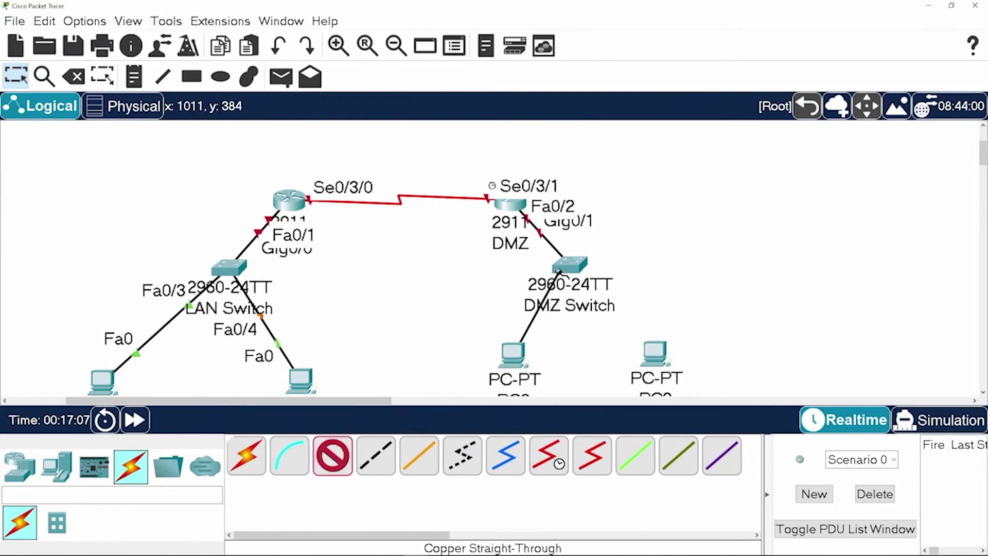
left_click(562, 265)
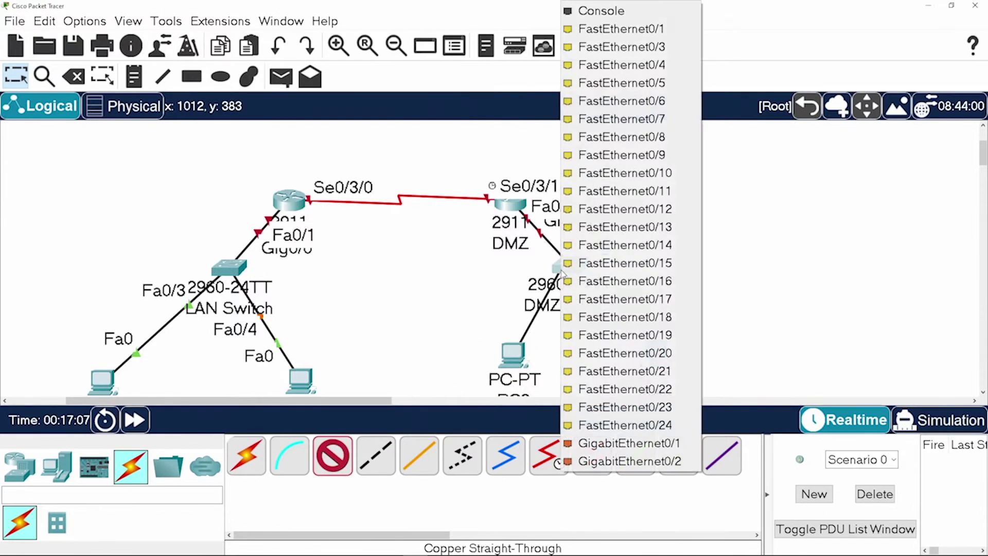
left_click(666, 85)
left_click(323, 457)
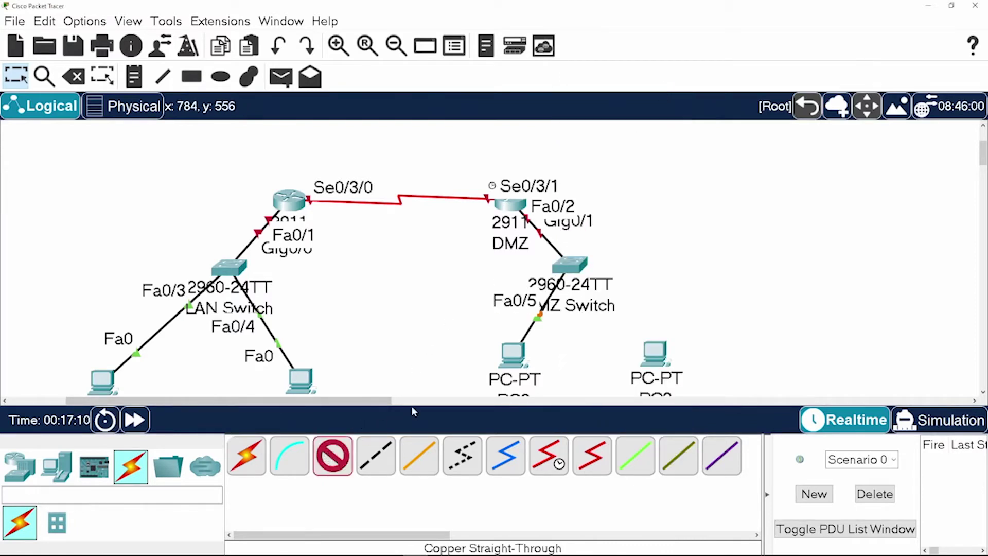
left_click(653, 355)
left_click(690, 415)
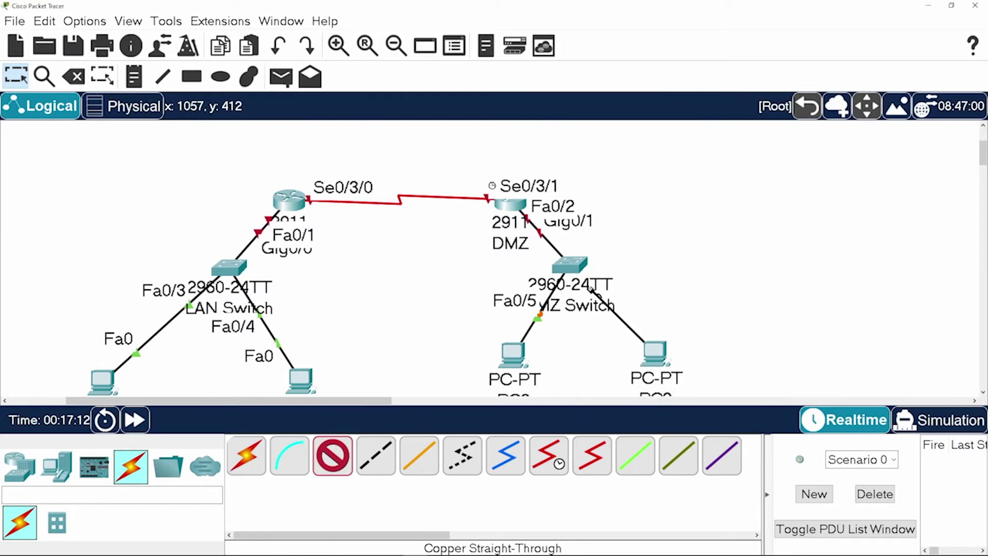
left_click(569, 265)
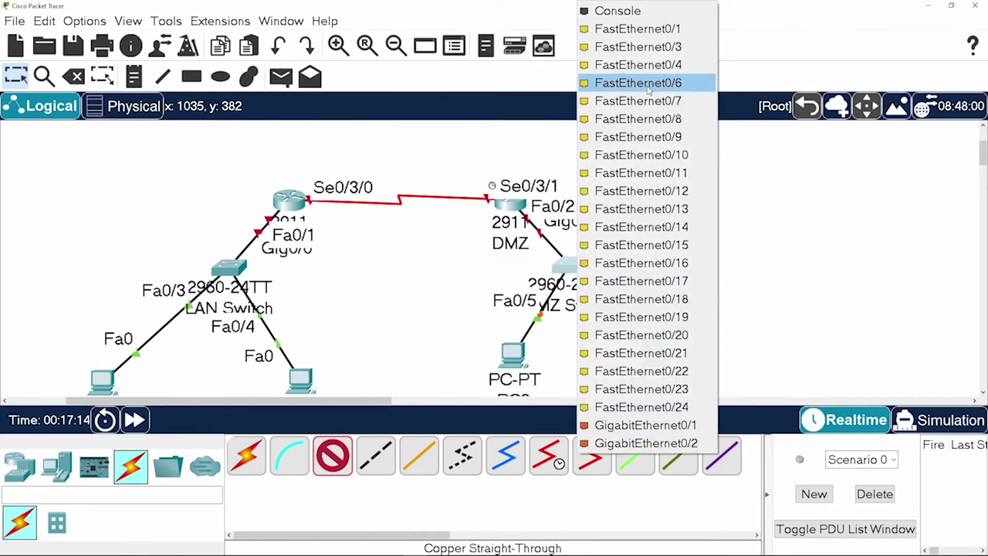
left_click(649, 86)
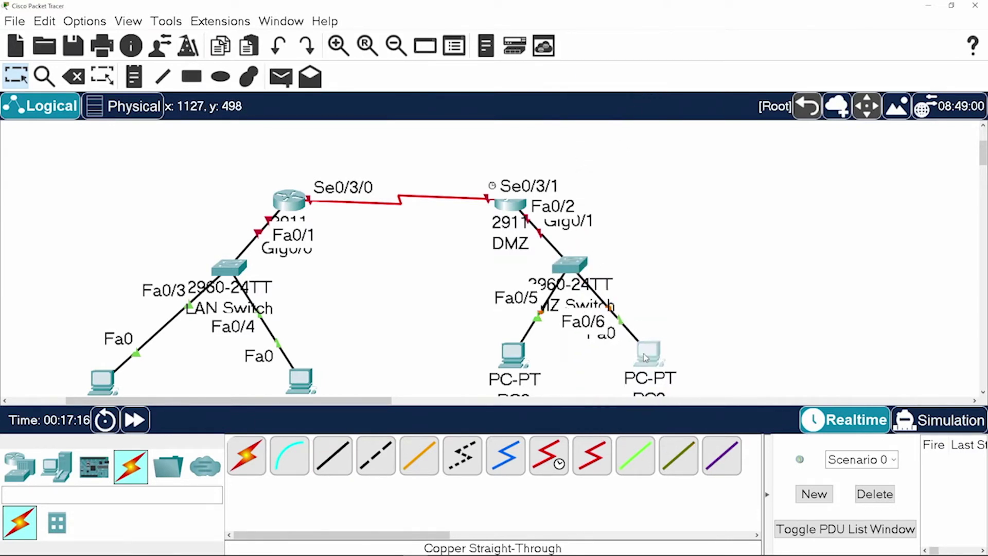
Step: Add a note near the LAN router reading 'LAN Network:' and '192.168.10.0/24' on two lines
left_click(395, 45)
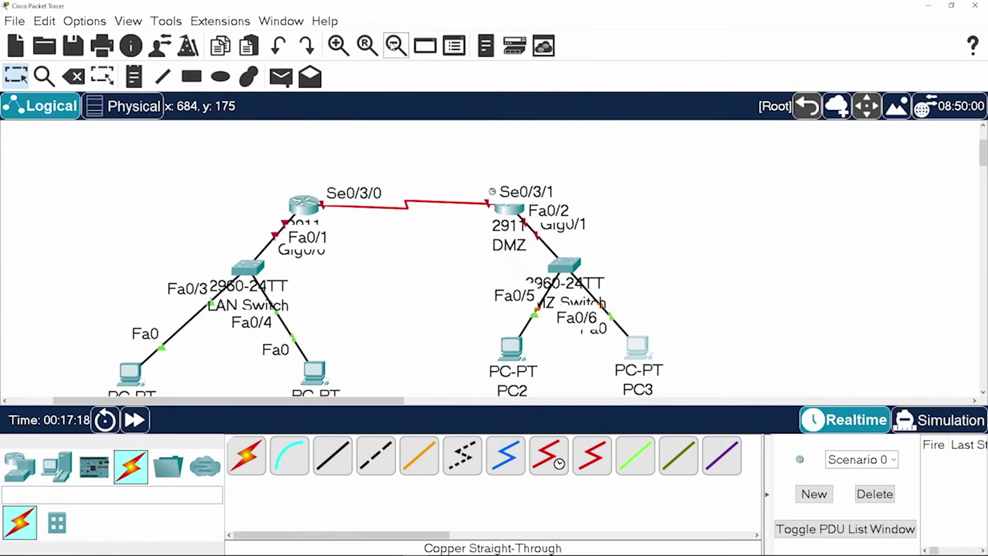
left_click(394, 45)
scroll(717, 209, "down", 1)
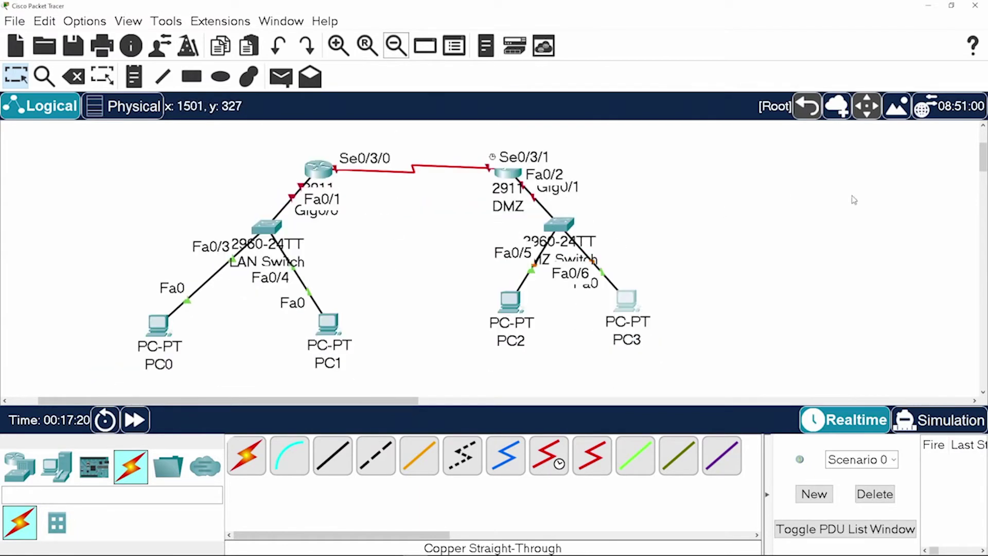
left_click_drag(984, 169, 983, 165)
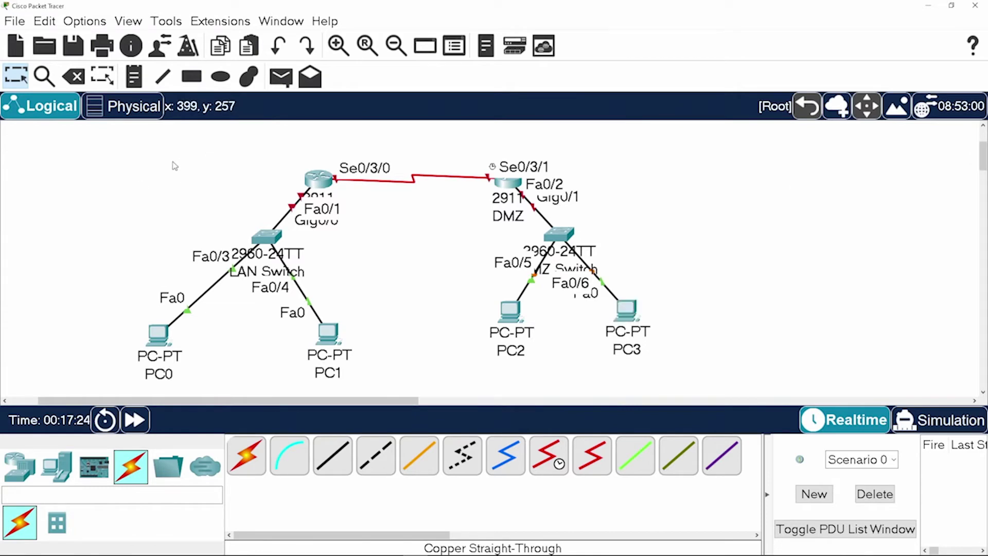
key("n")
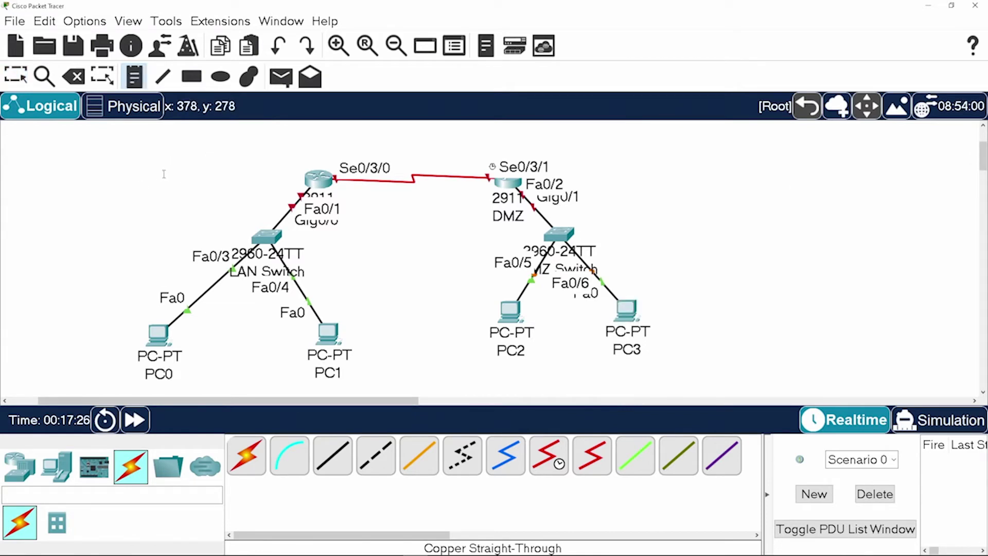
left_click(165, 175)
type("Ne")
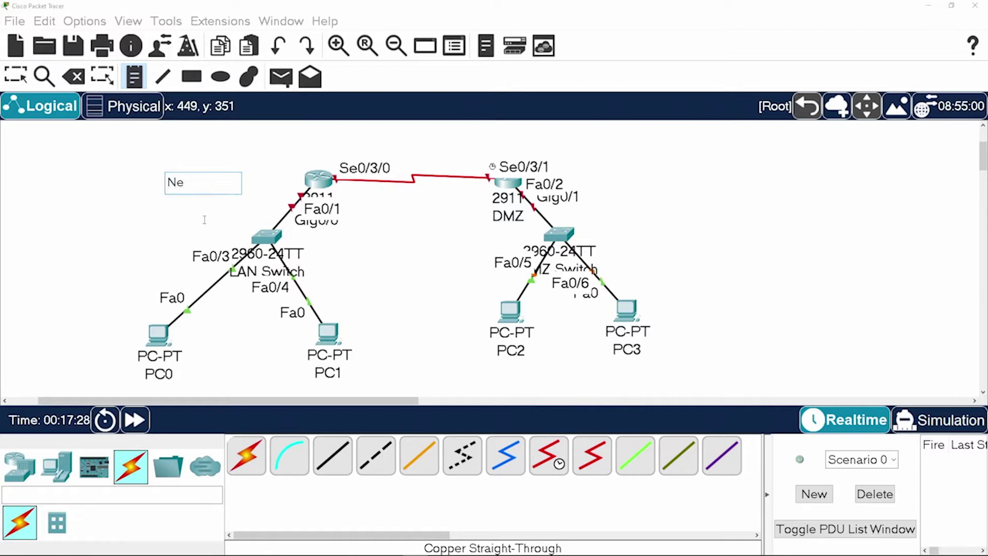
type("tw")
key("BackSpace")
type("LAN Network")
key("BackSpace")
type("rk:")
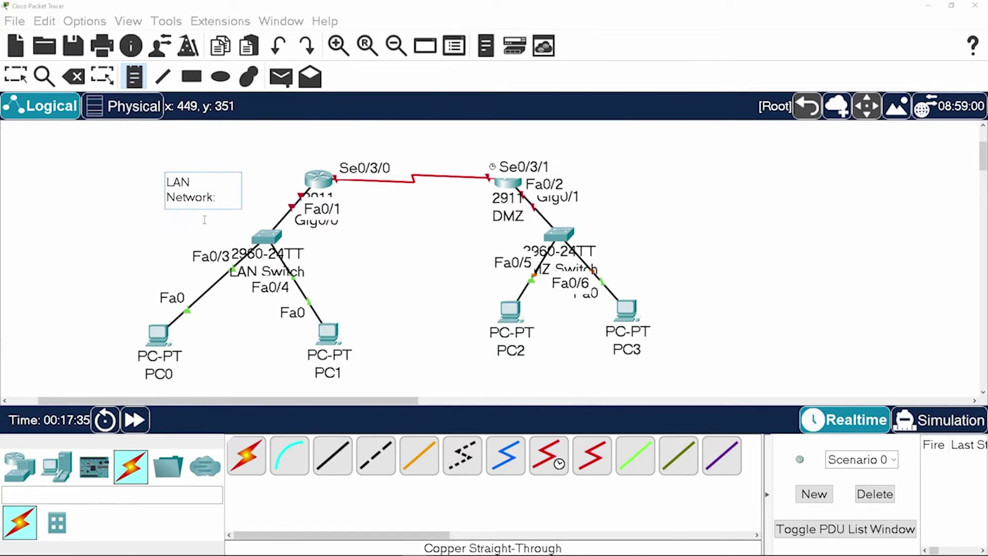
key("Return")
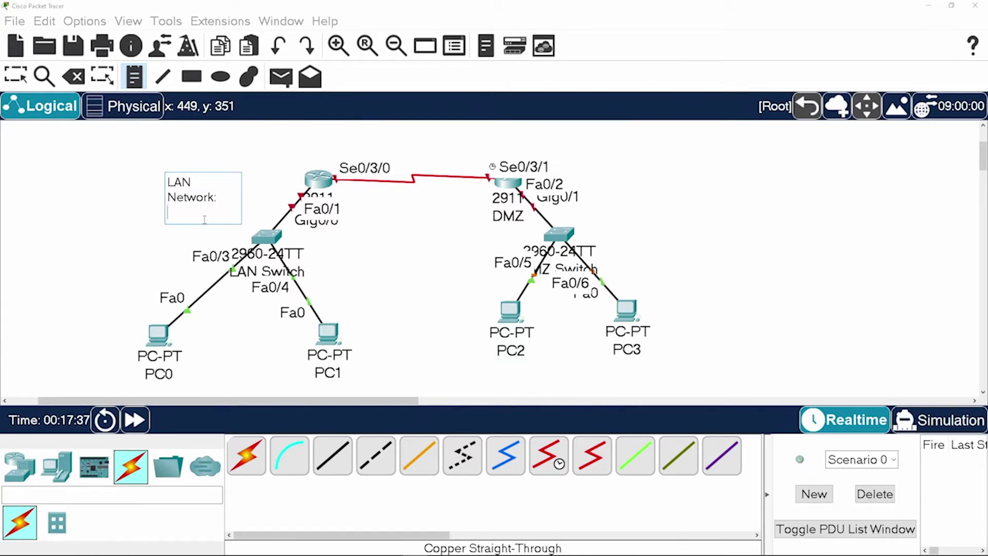
type("192.168.10.0")
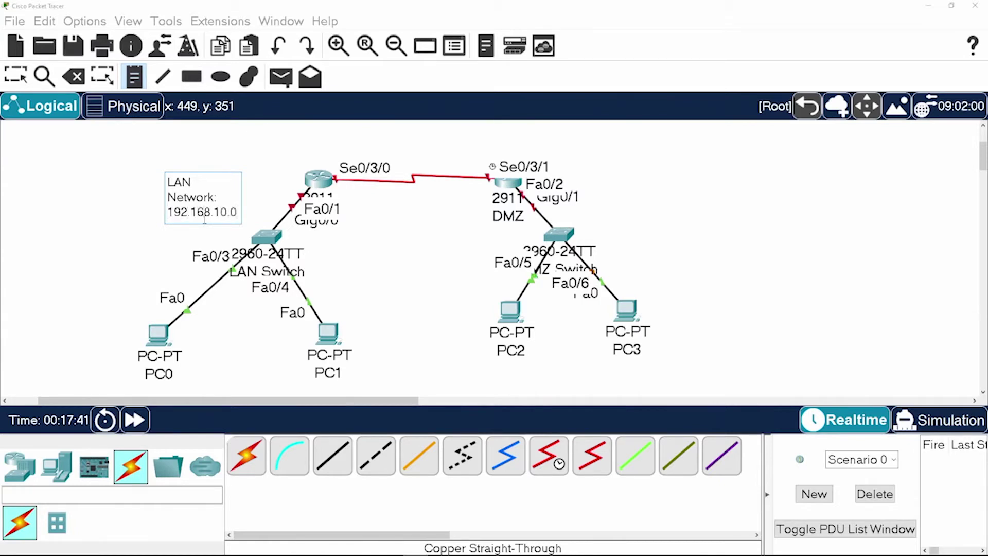
type("/24")
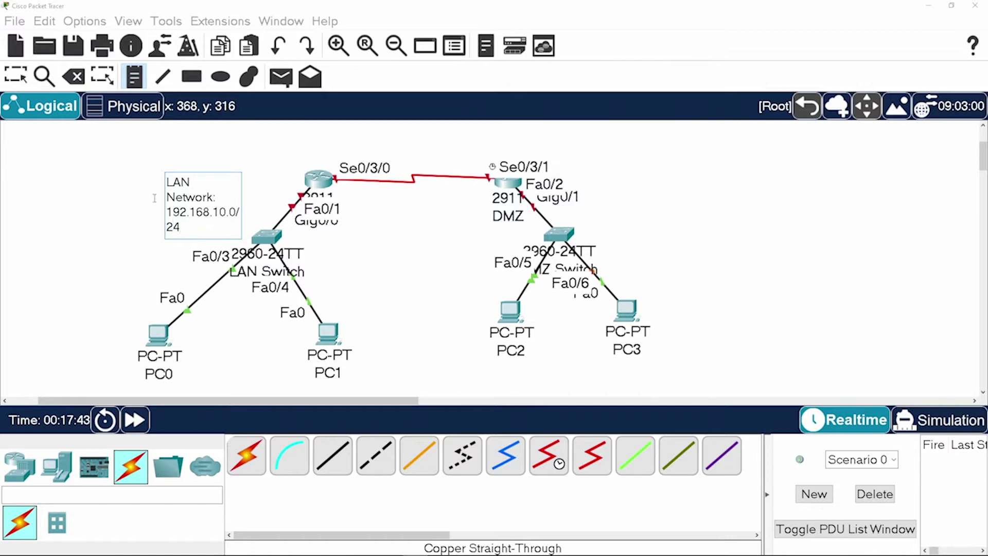
left_click(121, 200)
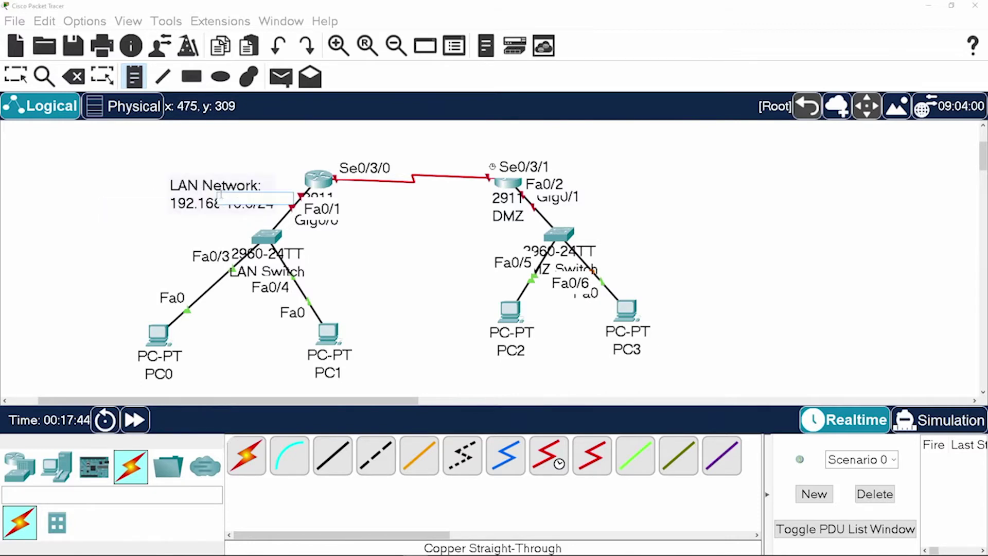
Step: Move the LAN Network note to the left of the LAN router
key("Escape")
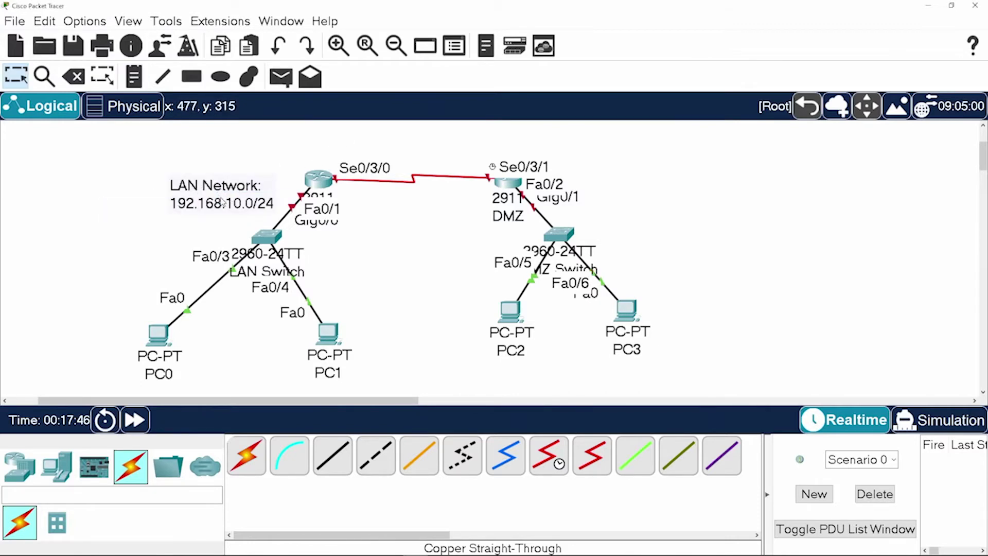
left_click_drag(217, 200, 172, 217)
left_click(641, 207)
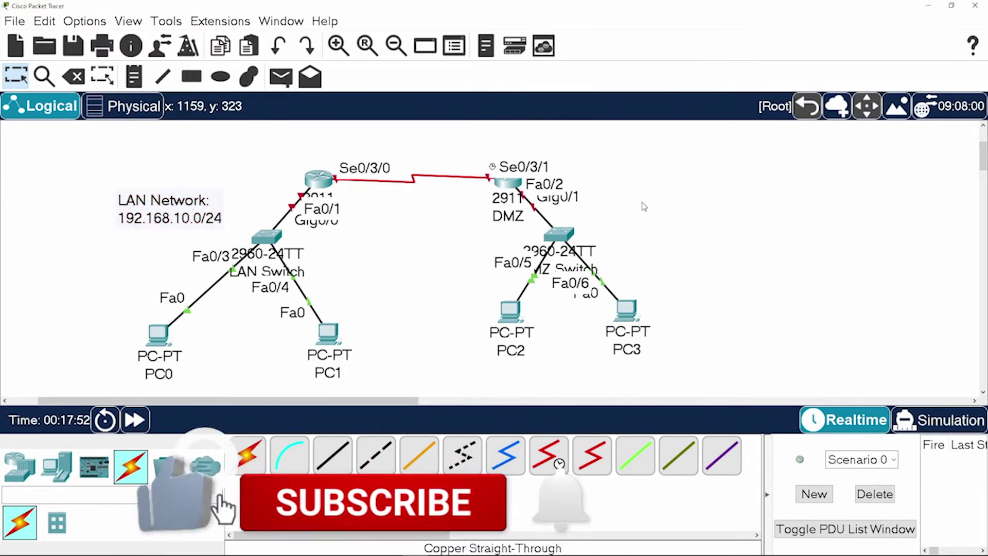
Step: Place a two-line note 'DMZ Network' / '172.16.20.0/24' right of the DMZ router
key("n")
left_click(616, 203)
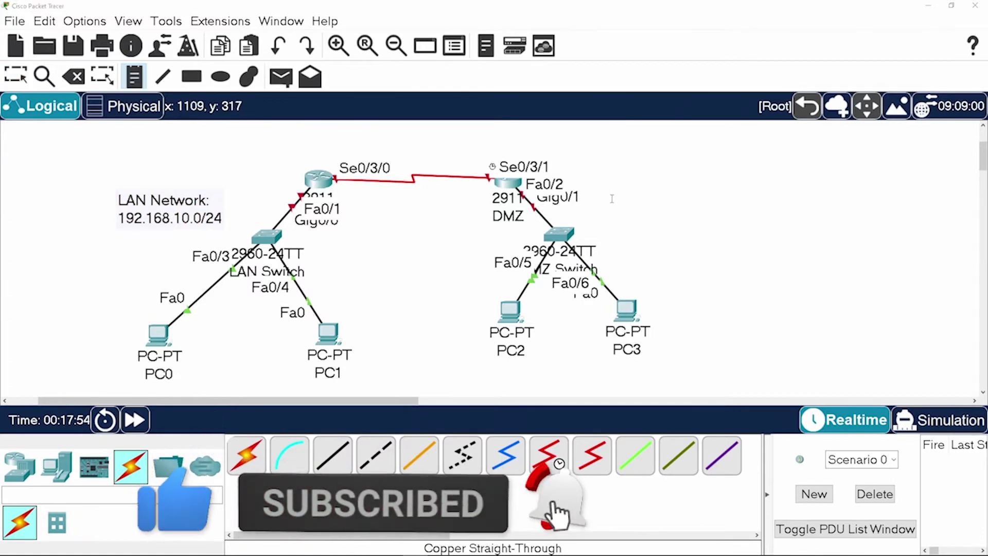
type("DMZ")
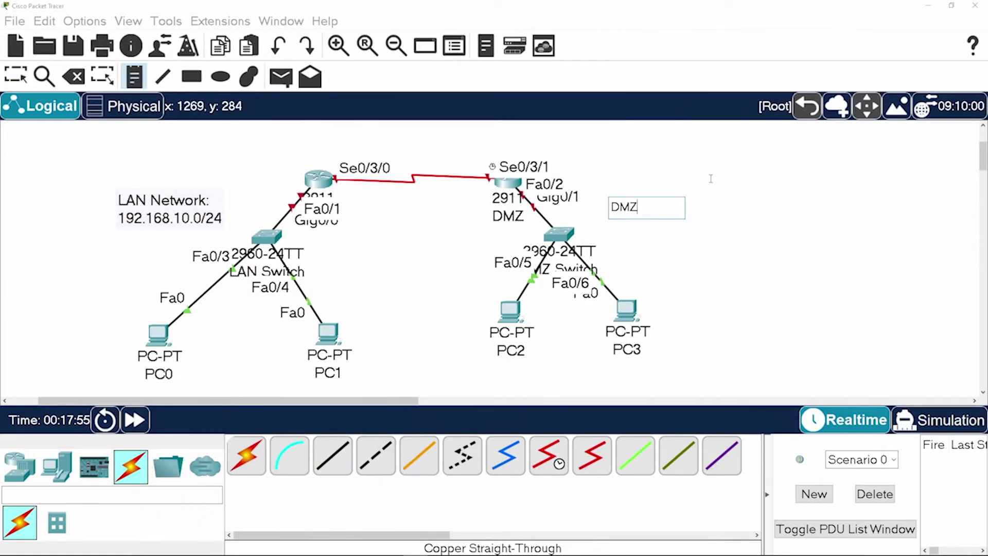
type(" Network")
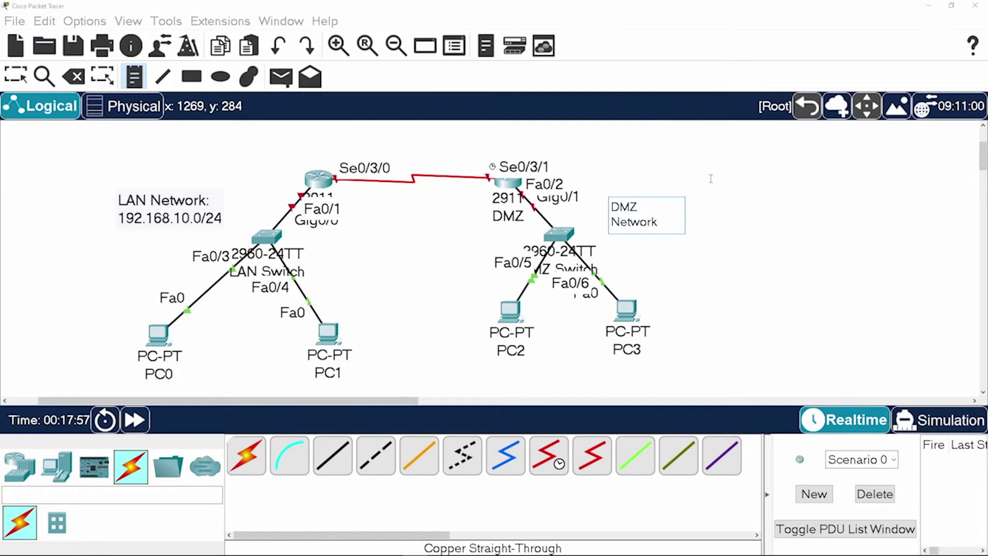
key("Return")
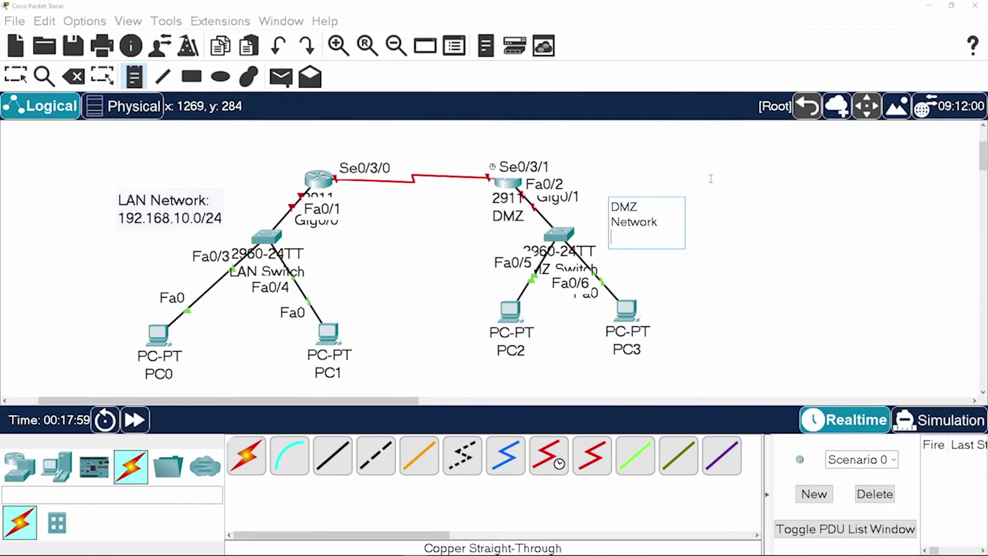
type("172.16.20.0/24")
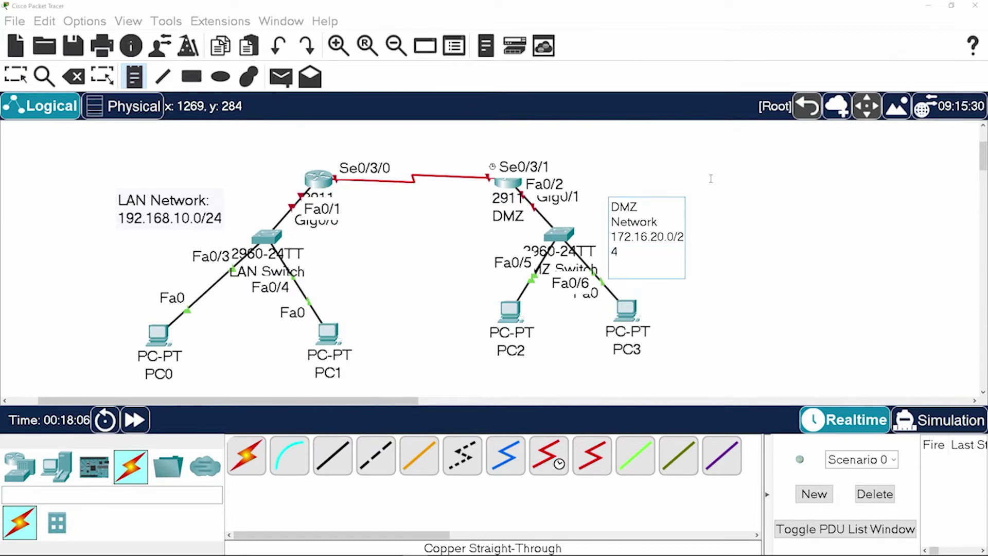
key("Return")
left_click(767, 244)
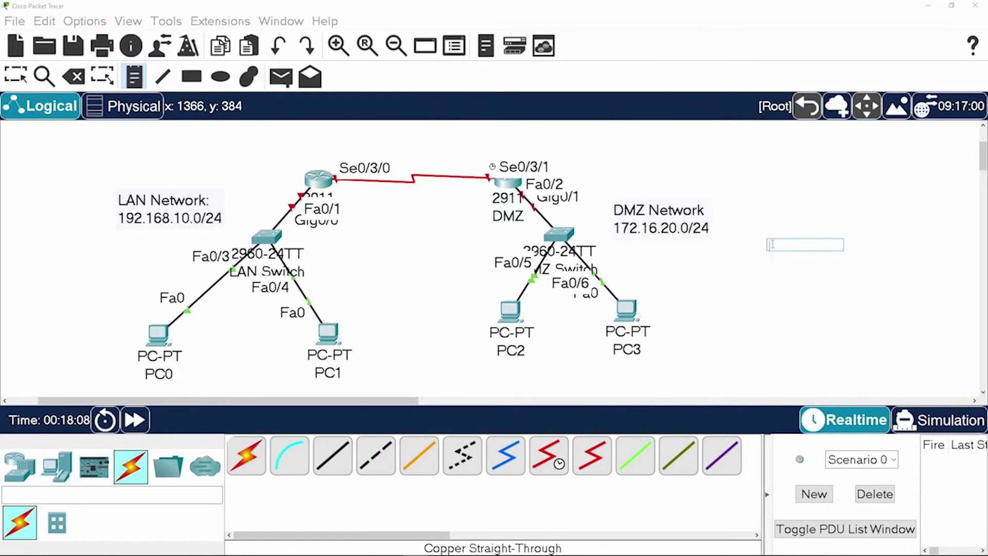
Step: Discard the stray empty notes and nudge the DMZ Network note into position
left_click(668, 239)
left_click(639, 209)
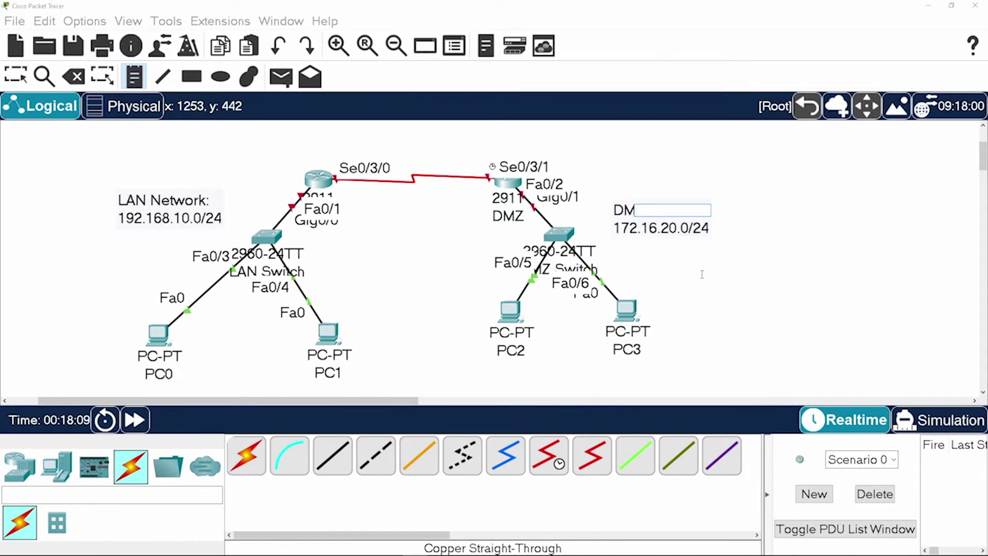
key("Escape")
left_click_drag(639, 221, 636, 212)
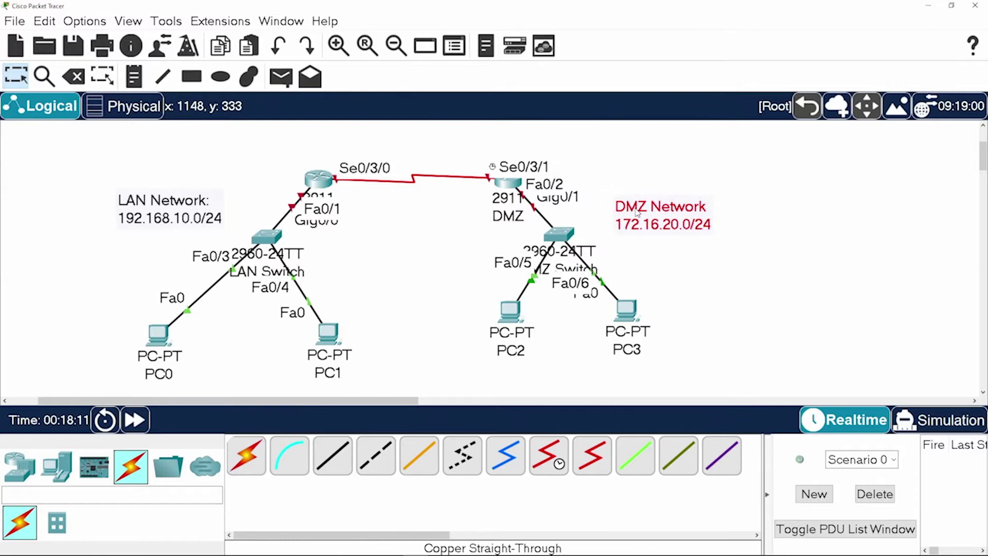
Step: Place a note reading 'Serial Network' / '10.0.1.0/30' near the serial link
key("n")
left_click(366, 142)
type("Ser")
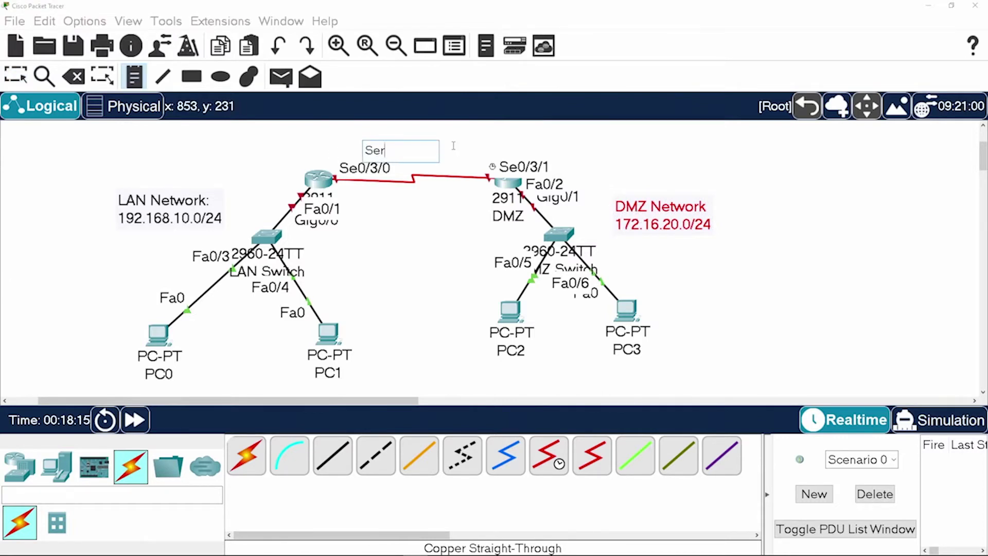
type("ial Network")
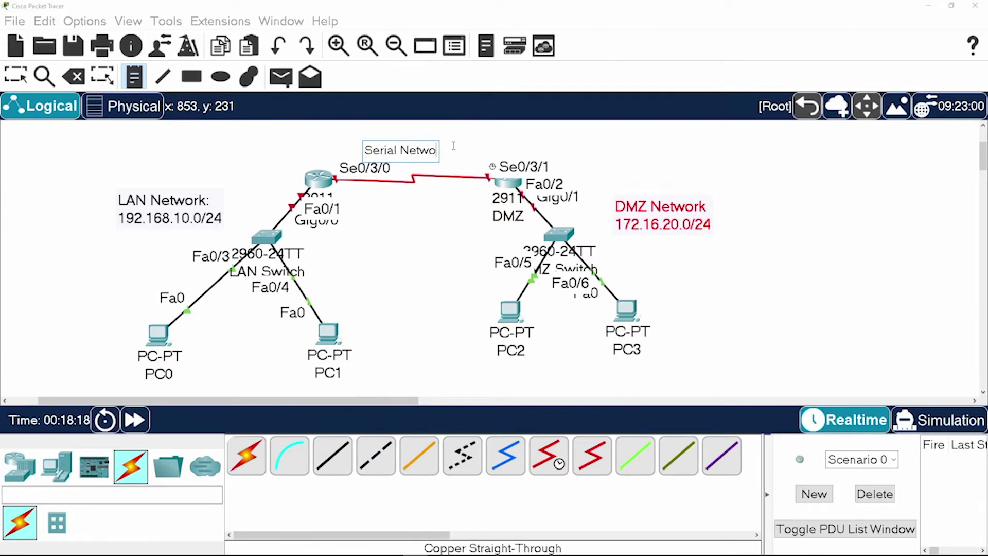
key("Return")
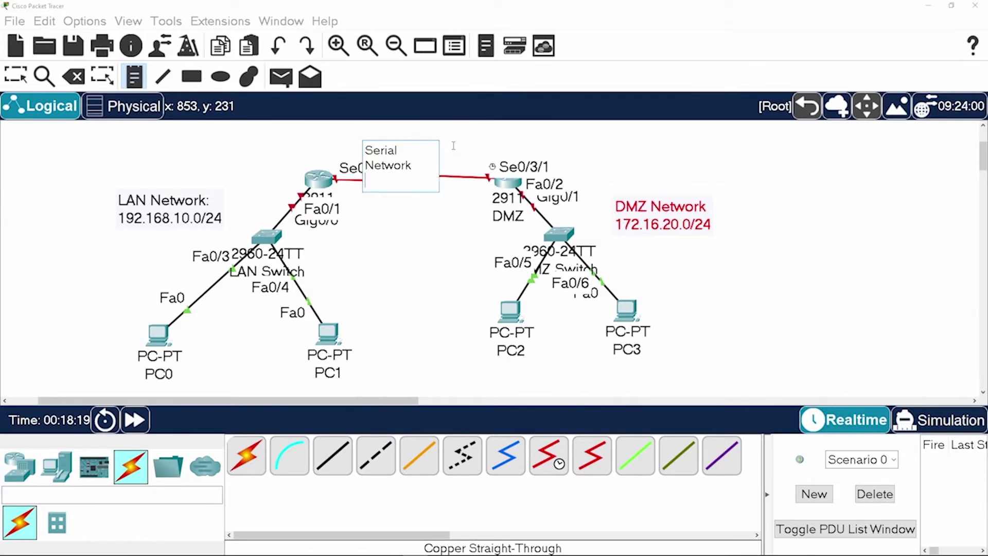
type("10.0.1.0/30")
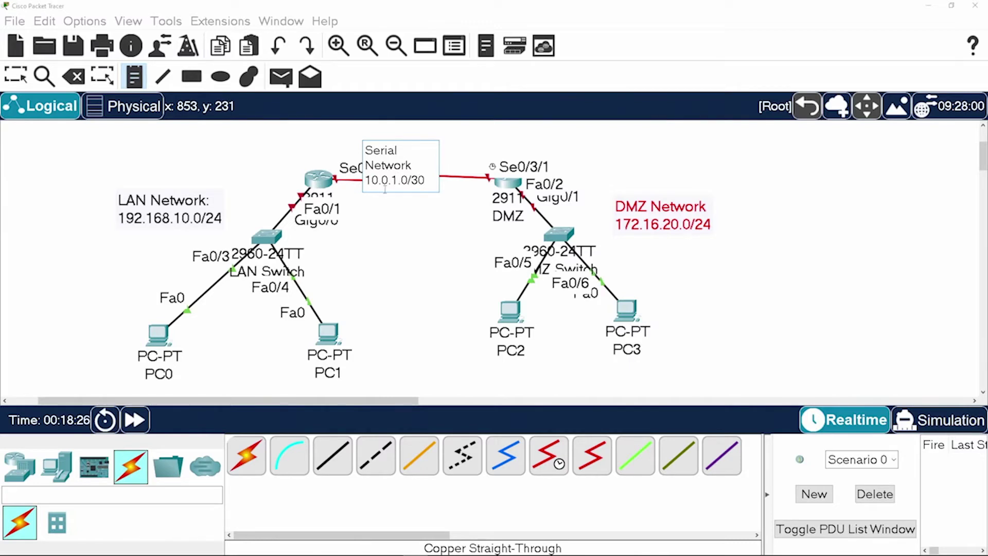
left_click(423, 143)
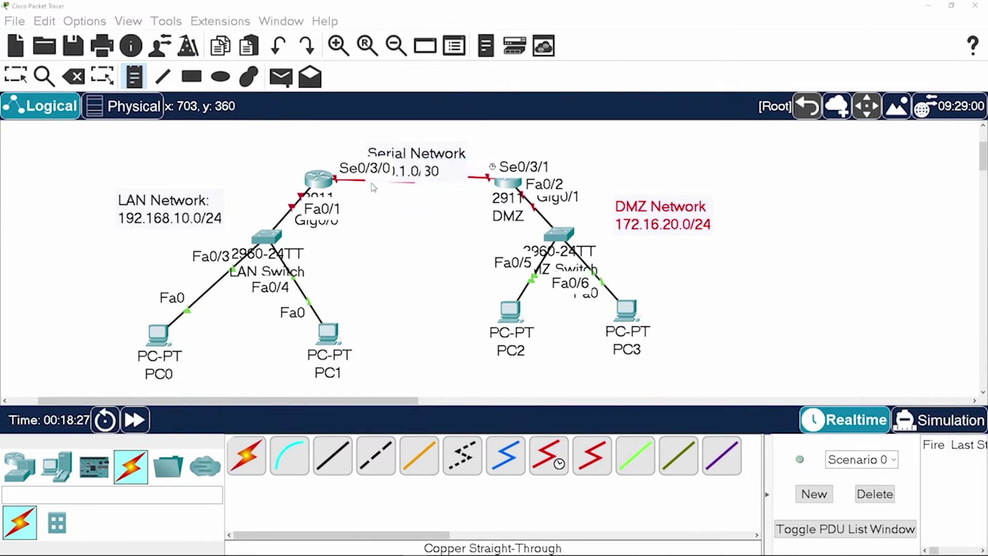
Step: Move the Serial Network note up above the link
key("Escape")
left_click_drag(405, 166, 390, 142)
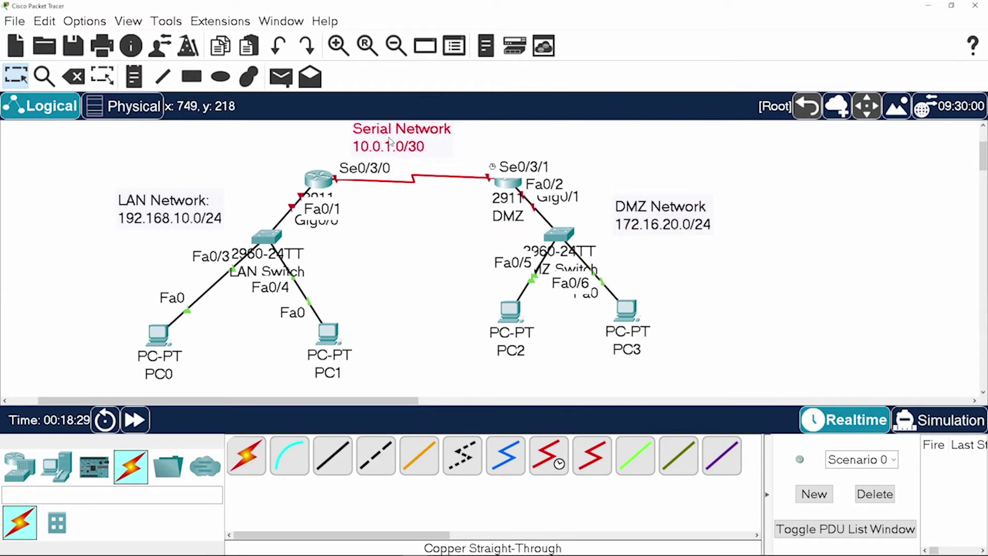
left_click(381, 227)
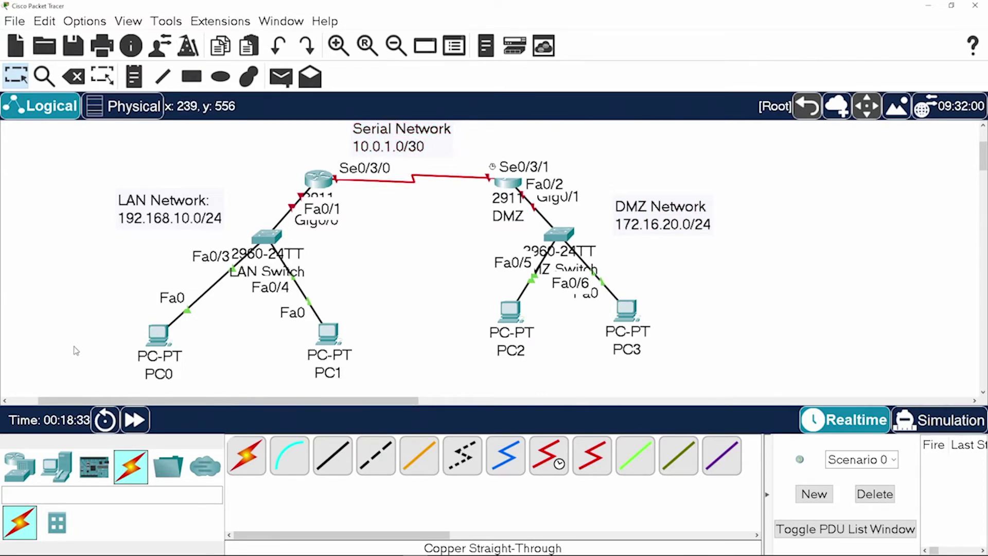
Step: Add IP notes 192.168.10.2 under PC0 and 192.168.10.3 under PC1
key("n")
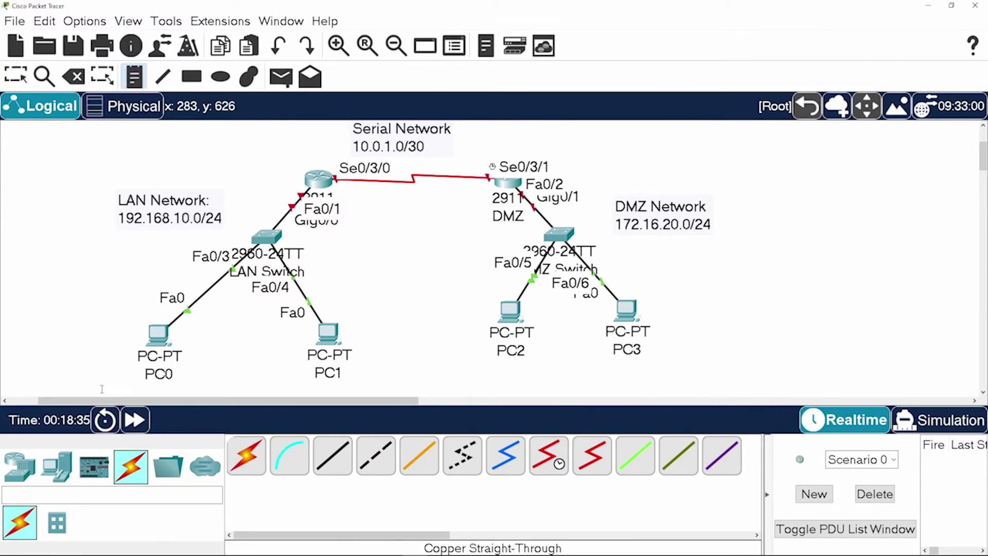
left_click(102, 385)
type("192.")
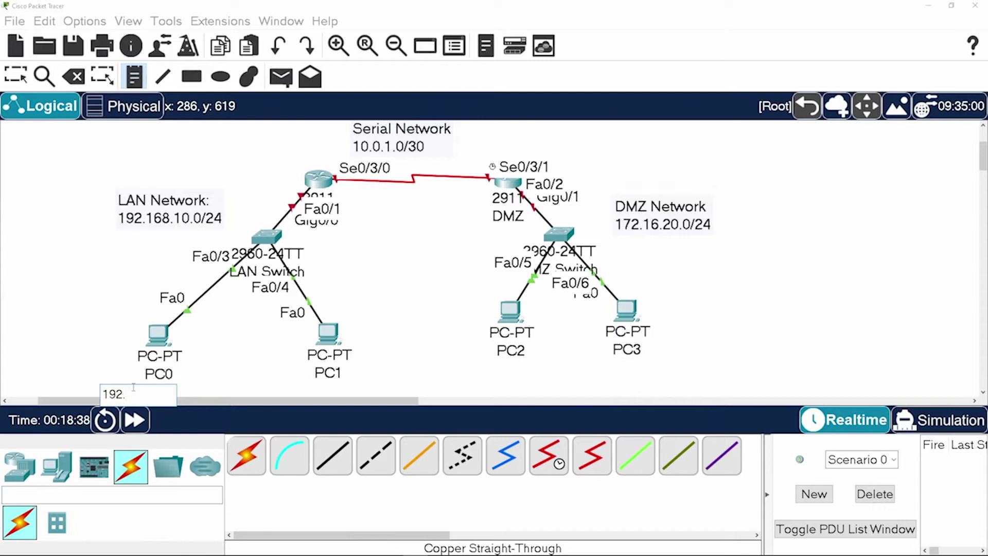
type("168.10.2")
left_click(317, 387)
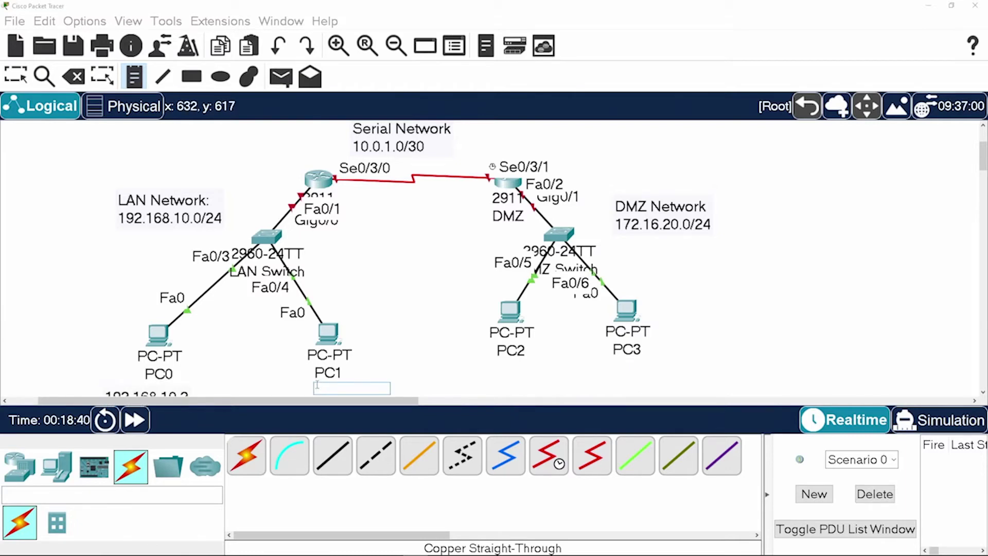
type("192.1")
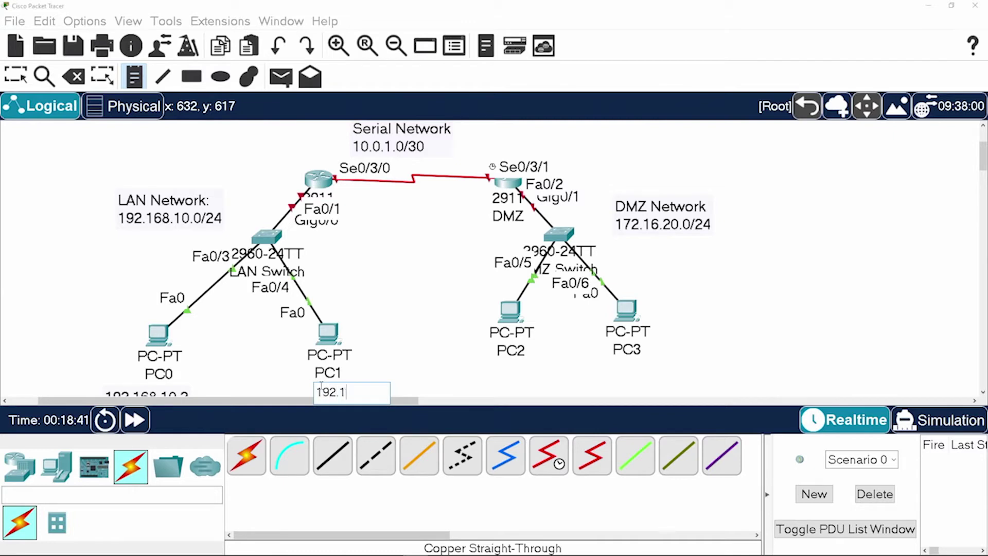
type("68.10.3")
Step: Add IP notes 172.16.20.4 under PC2 and 172.16.20.5 under PC3
left_click(483, 372)
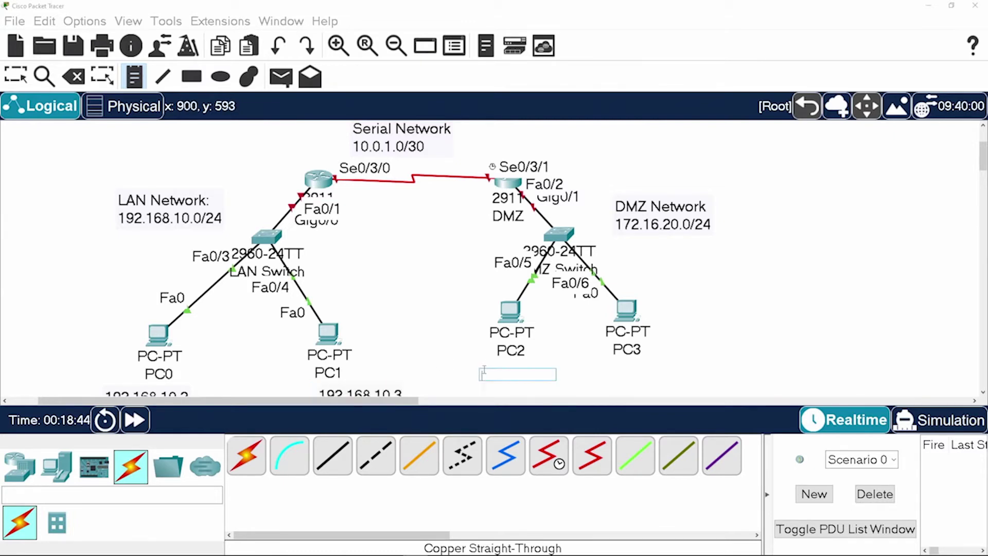
type("172")
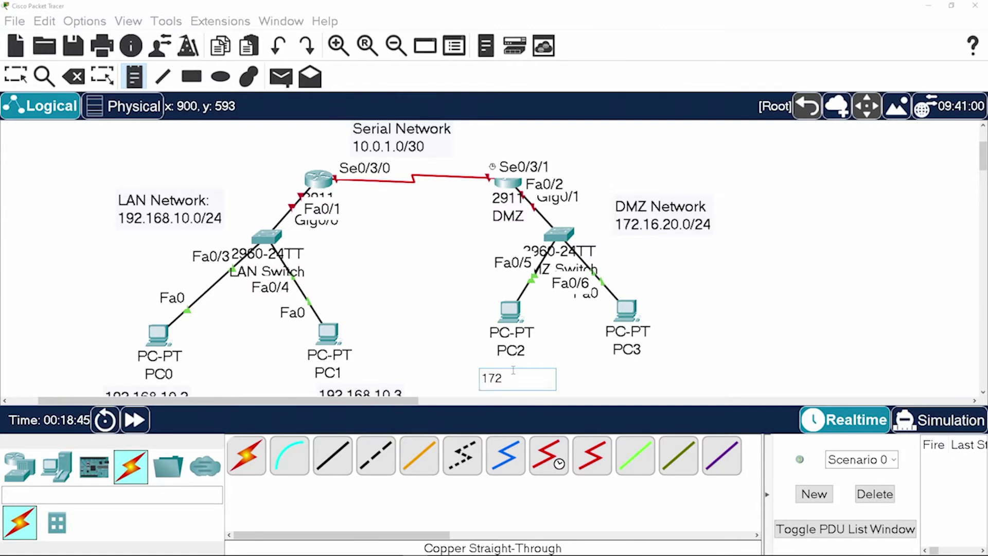
type(".16.20.4")
key("Return")
left_click(612, 371)
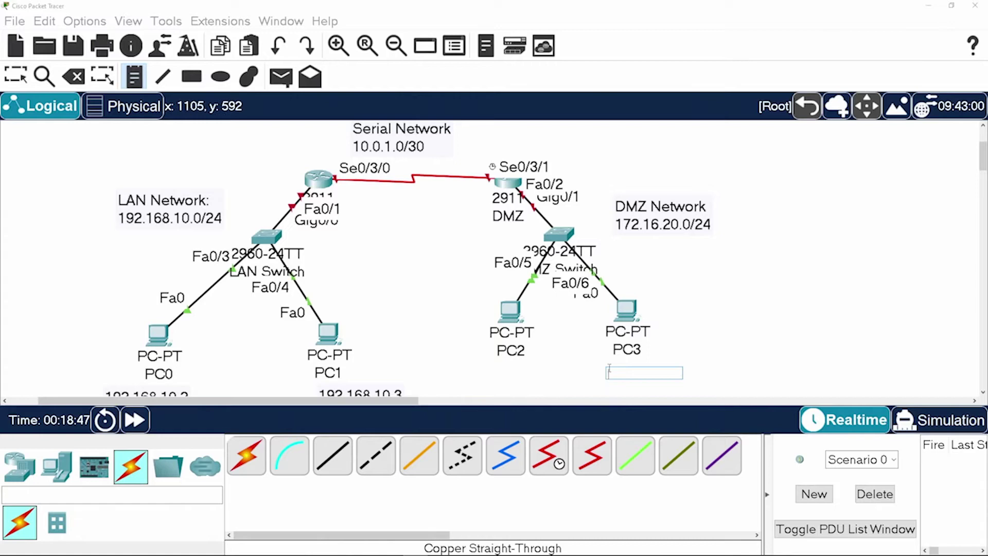
left_click(609, 382)
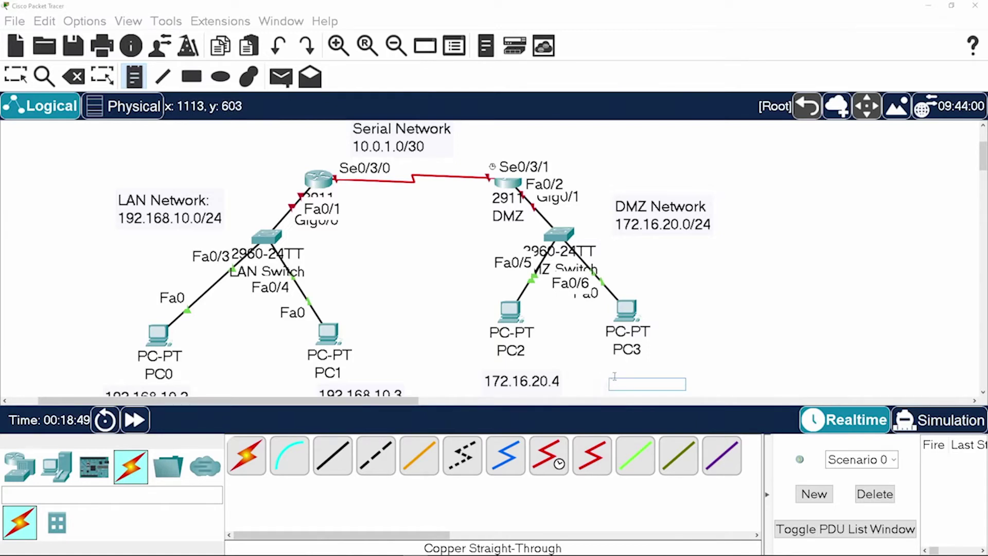
type("172.1")
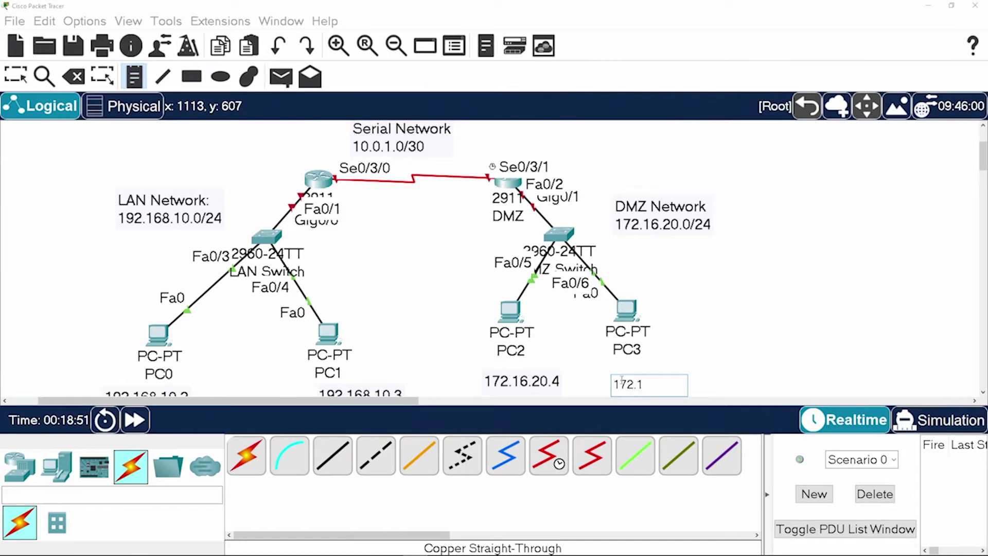
type("6.20.5")
left_click(828, 298)
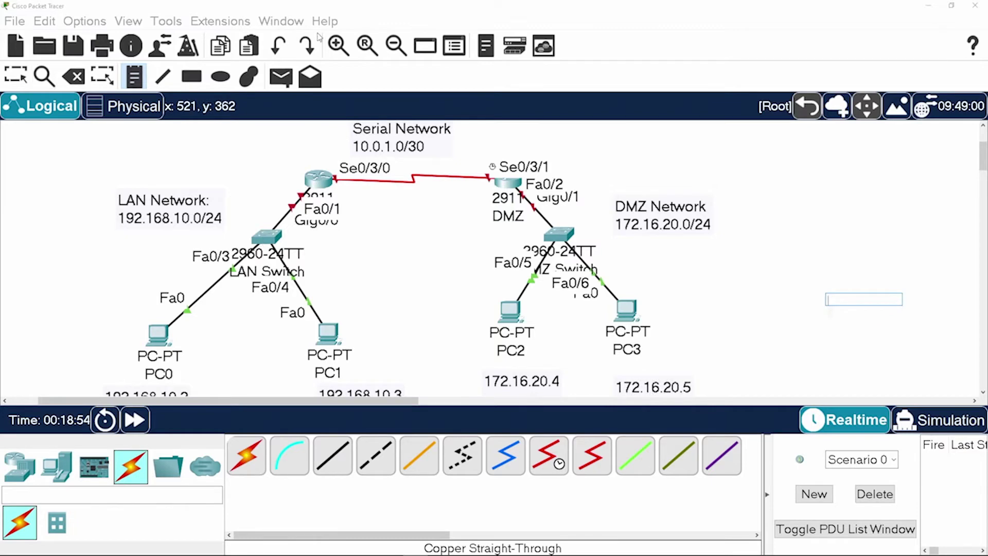
left_click(396, 46)
Step: Open PC0's FastEthernet0 interface configuration
left_click(397, 48)
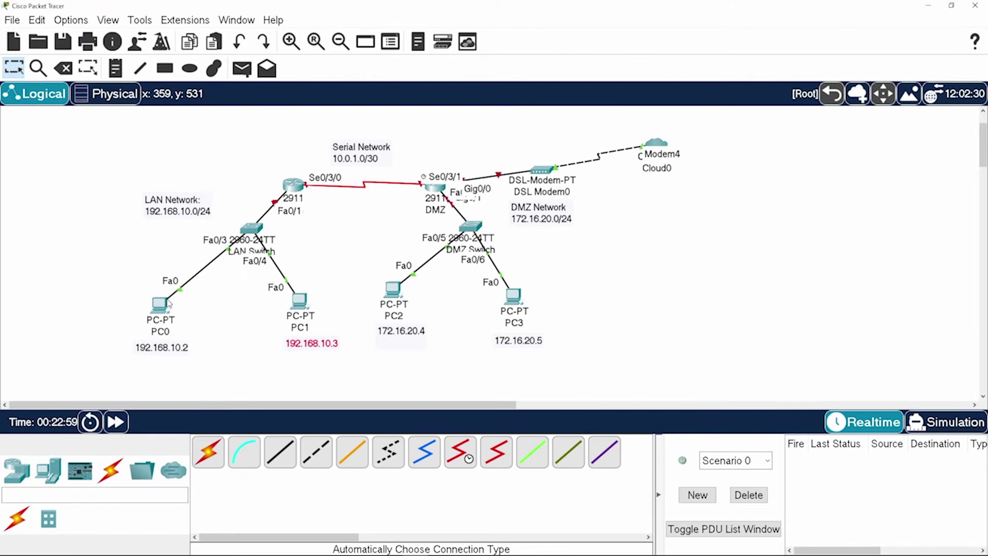
left_click(162, 305)
left_click_drag(451, 95, 285, 96)
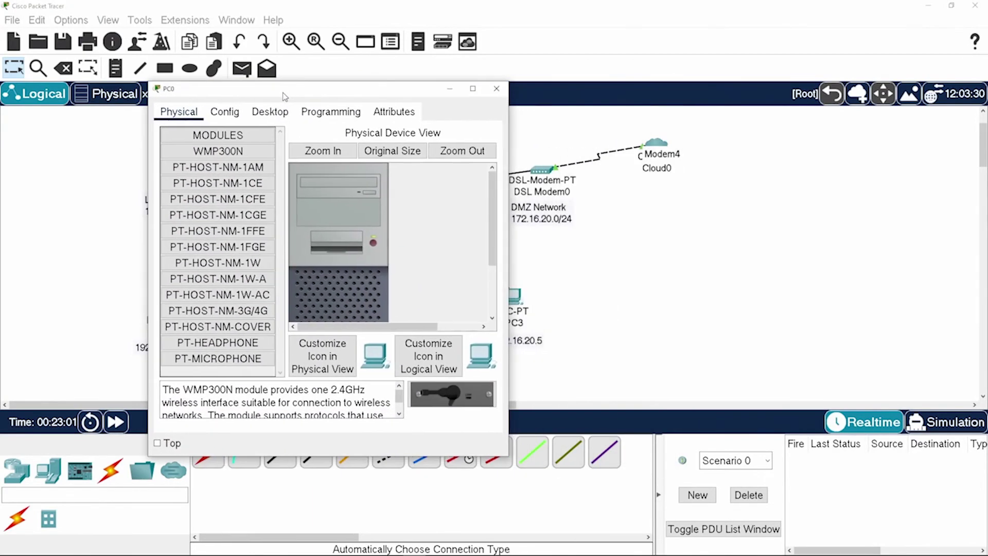
left_click(225, 112)
left_click_drag(359, 97, 327, 93)
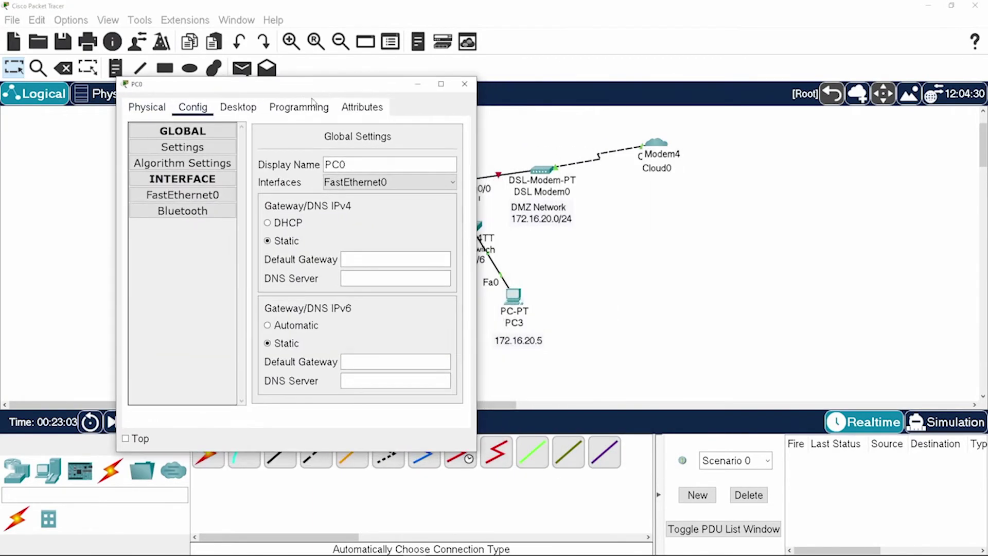
left_click(183, 195)
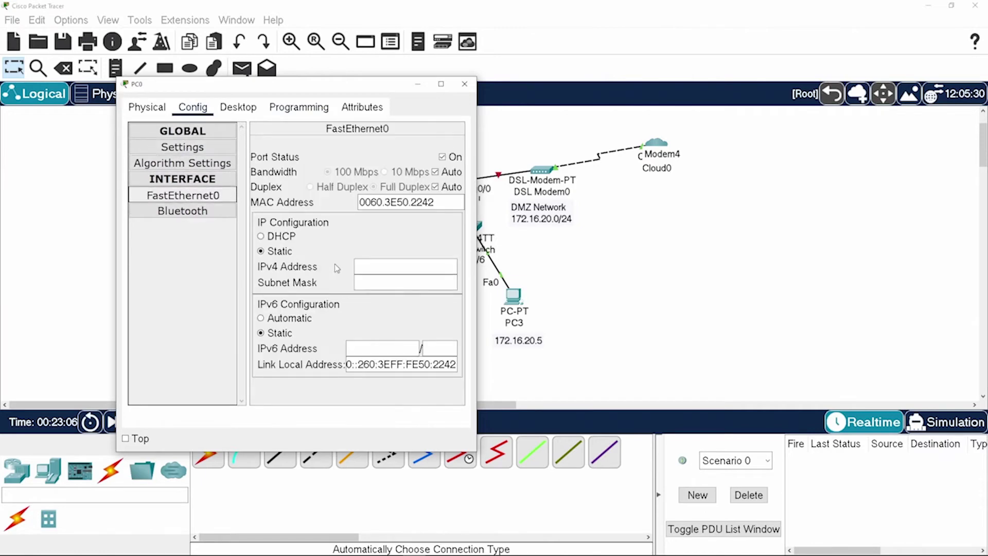
Step: Enter PC0's IP 192.168.10.2 with mask 255.255.255.0 and start the 192.168.10.1 gateway
left_click(391, 267)
type("192.168")
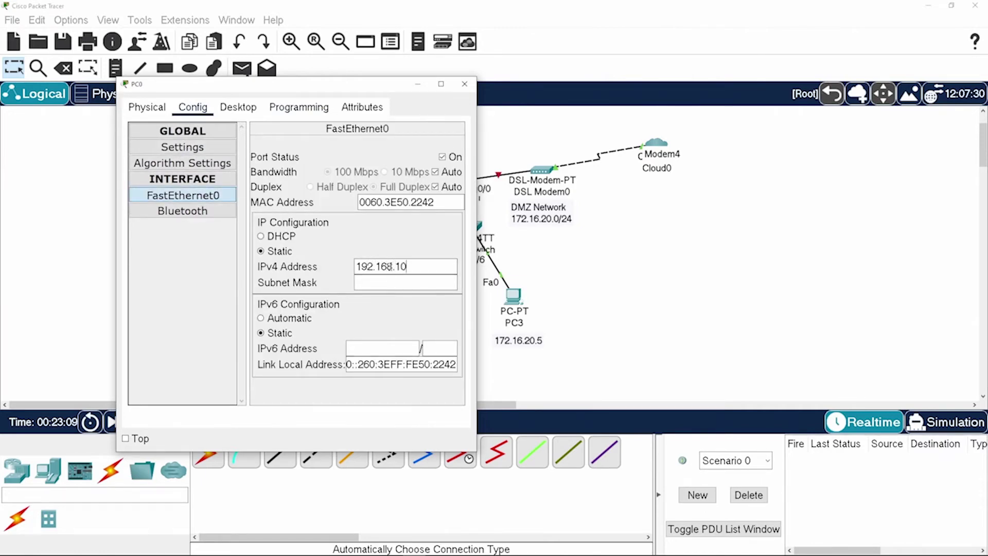
key("BackSpace")
left_click(390, 282)
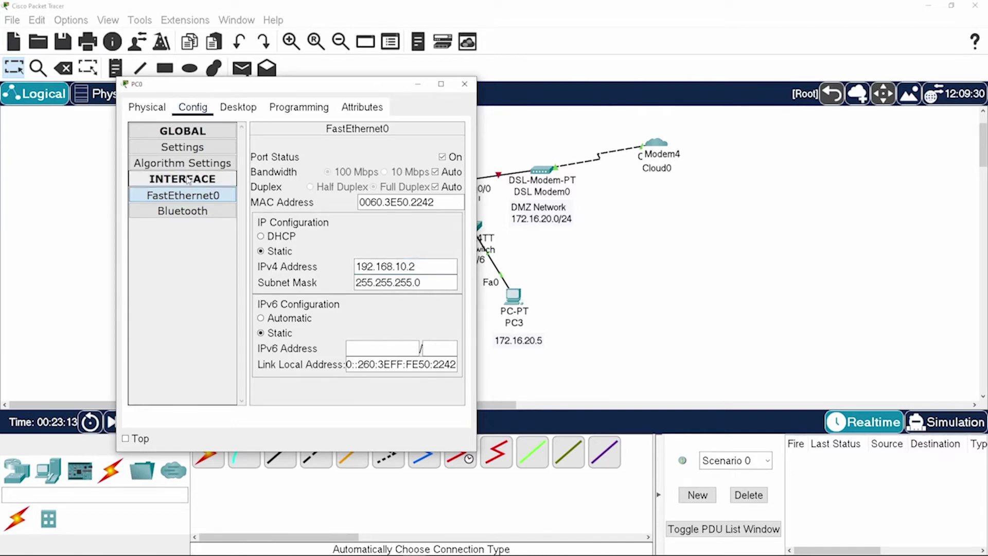
left_click(189, 150)
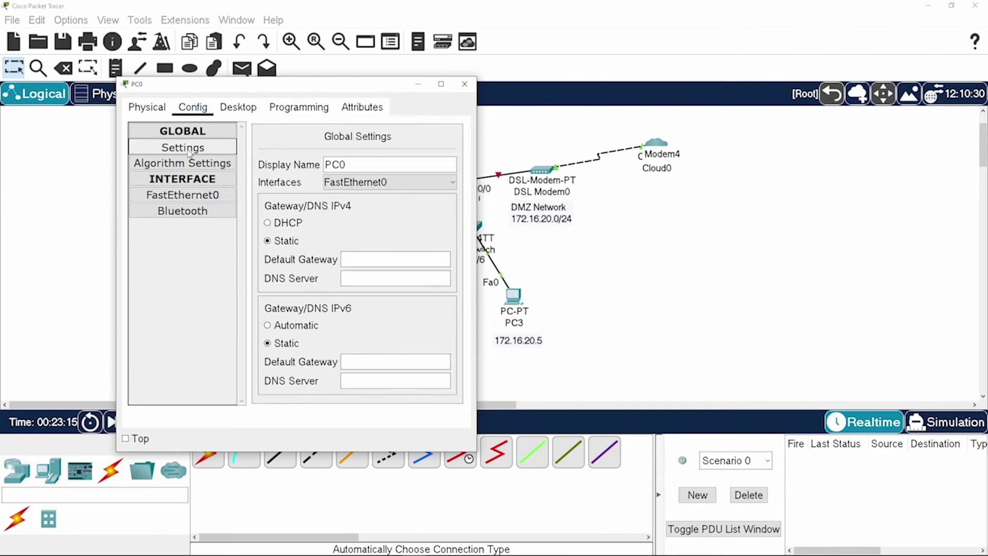
left_click(363, 264)
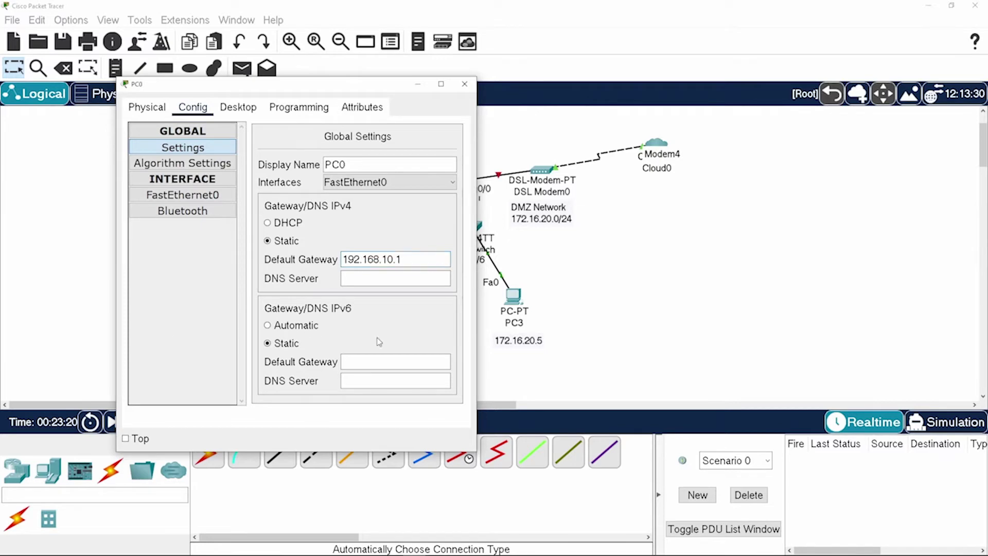
Step: Enter PC1's IP address 192.168.10.3 with mask 255.255.255.0 in IP Configuration
left_click(465, 84)
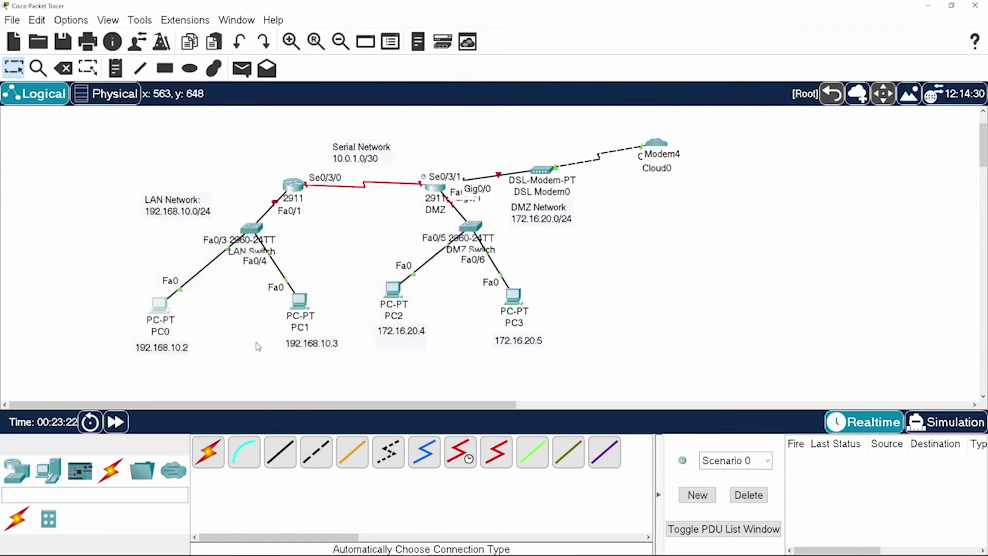
left_click(299, 300)
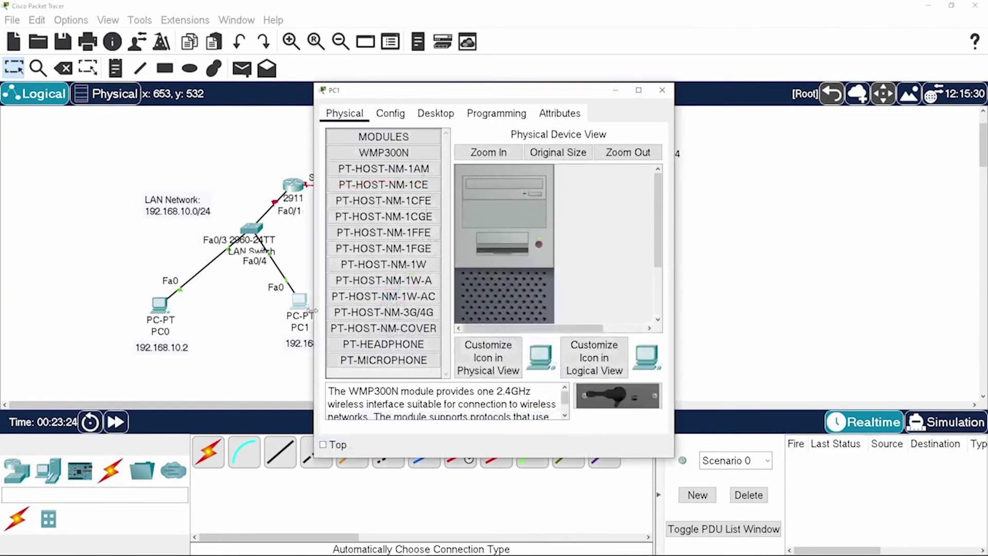
left_click(429, 117)
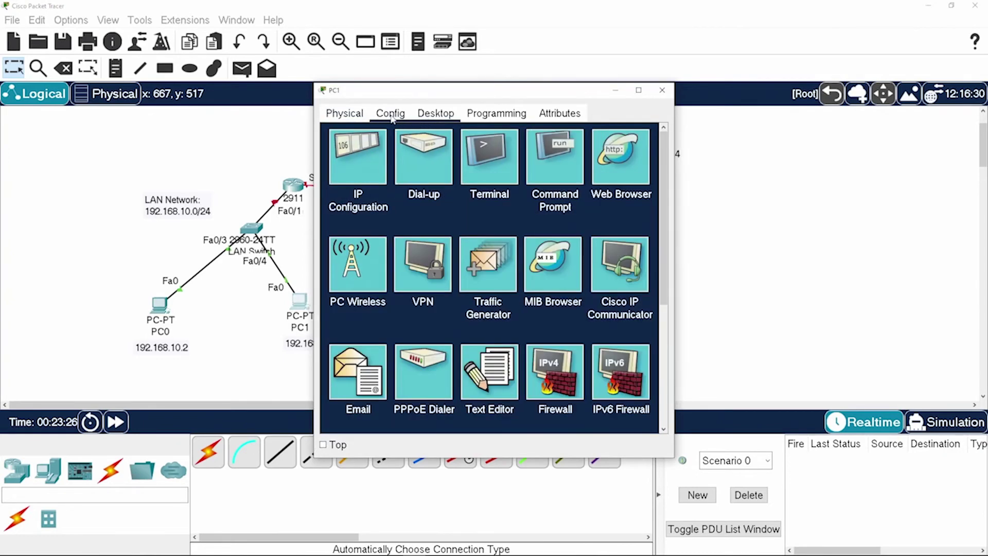
left_click(366, 156)
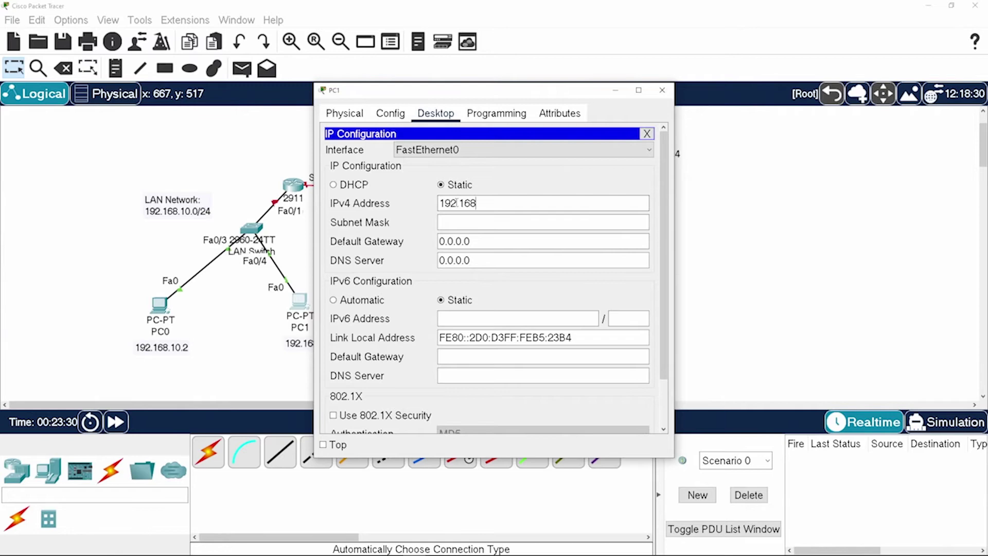
type(".3")
left_click(441, 223)
Step: Set PC1's default gateway to 192.168.10.1 and close its window
left_click(389, 114)
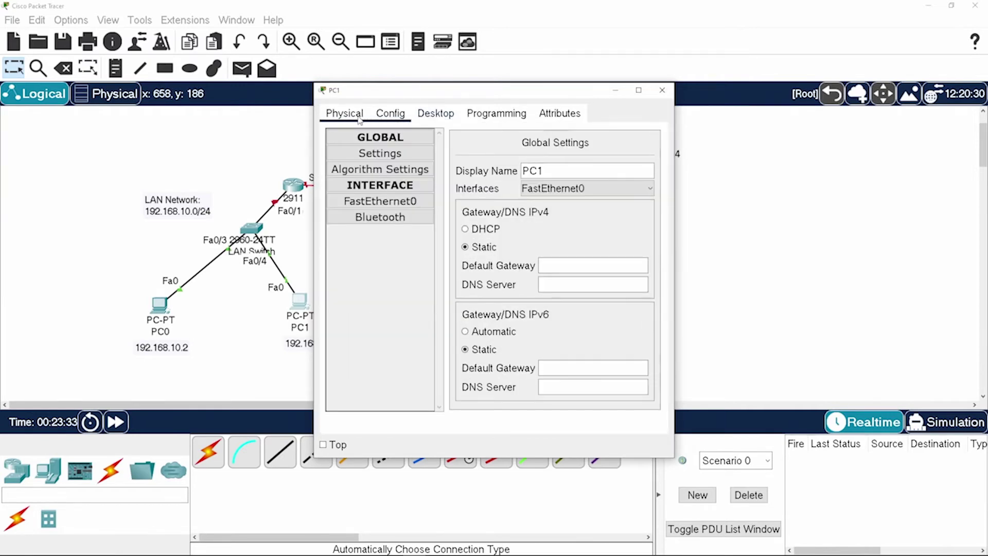
left_click(344, 113)
left_click(492, 113)
left_click(439, 114)
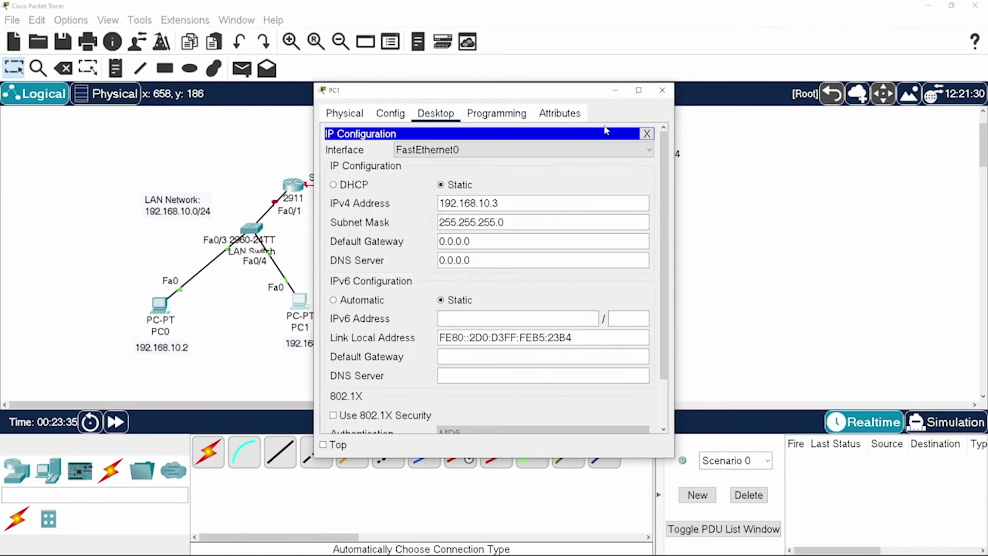
left_click(647, 133)
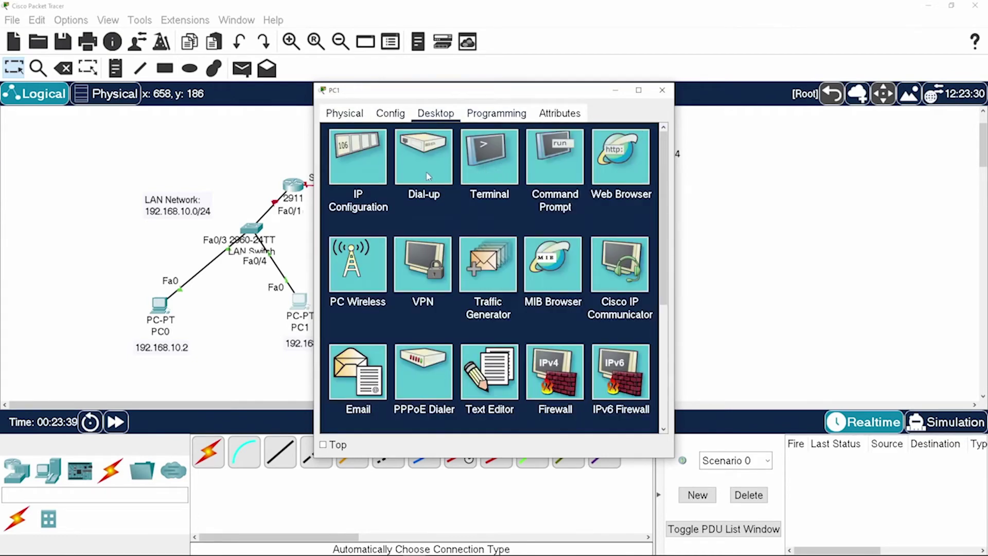
left_click(354, 159)
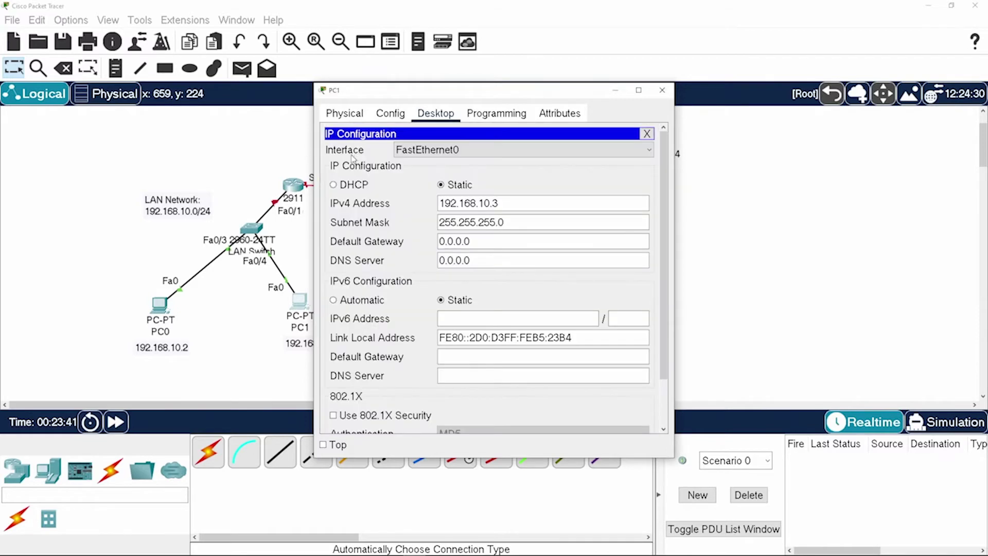
left_click_drag(476, 240, 373, 246)
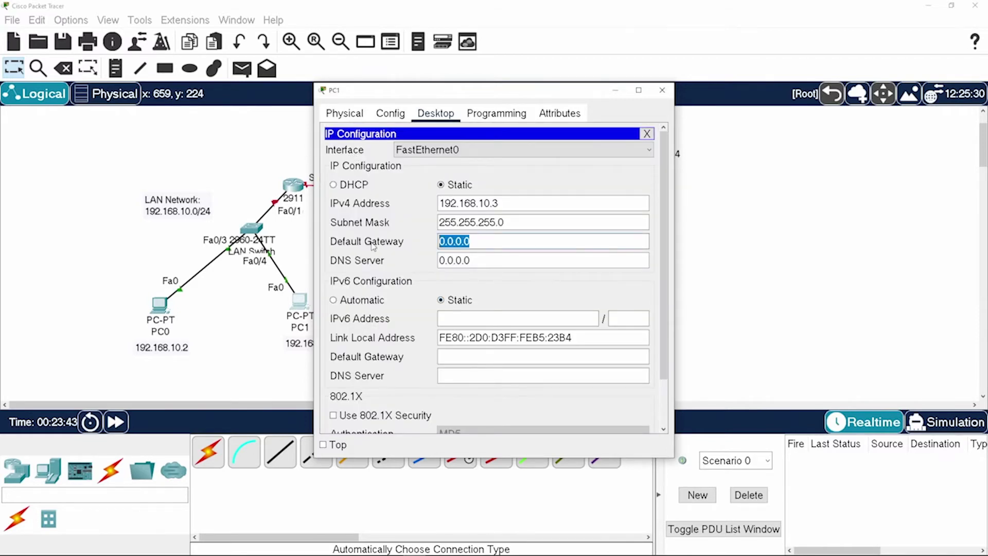
type("192.168.10")
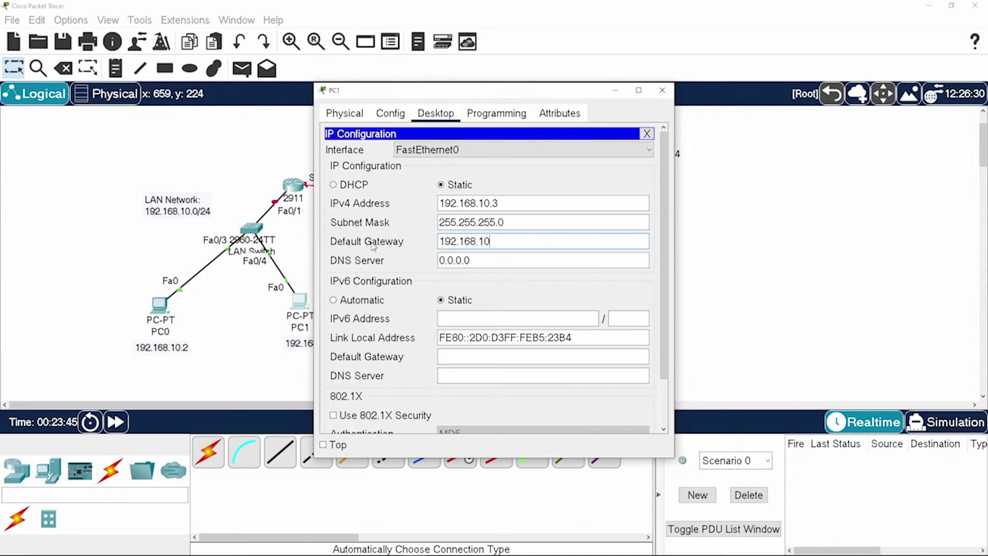
type(".1")
left_click(662, 91)
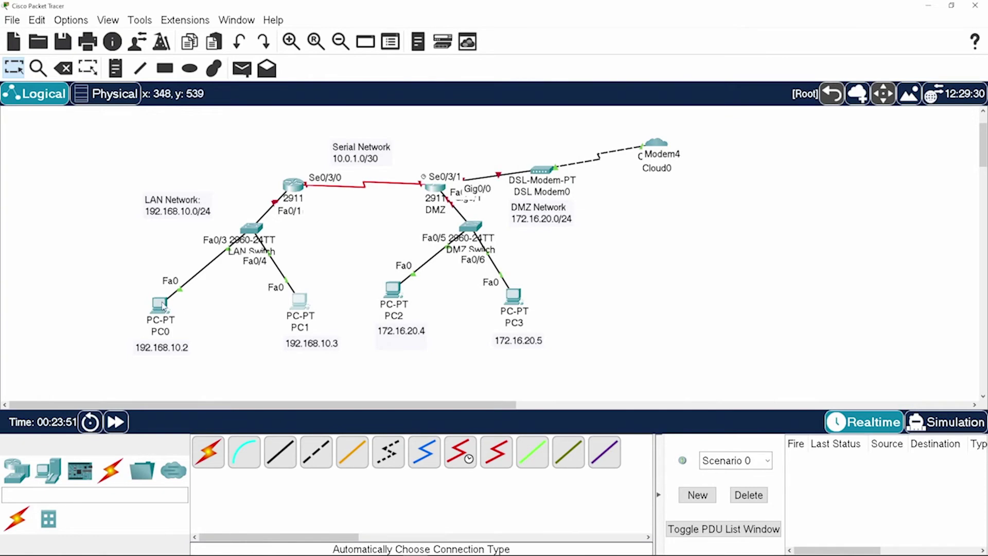
Step: Open the LAN router's CLI and enter global configuration mode
left_click(292, 184)
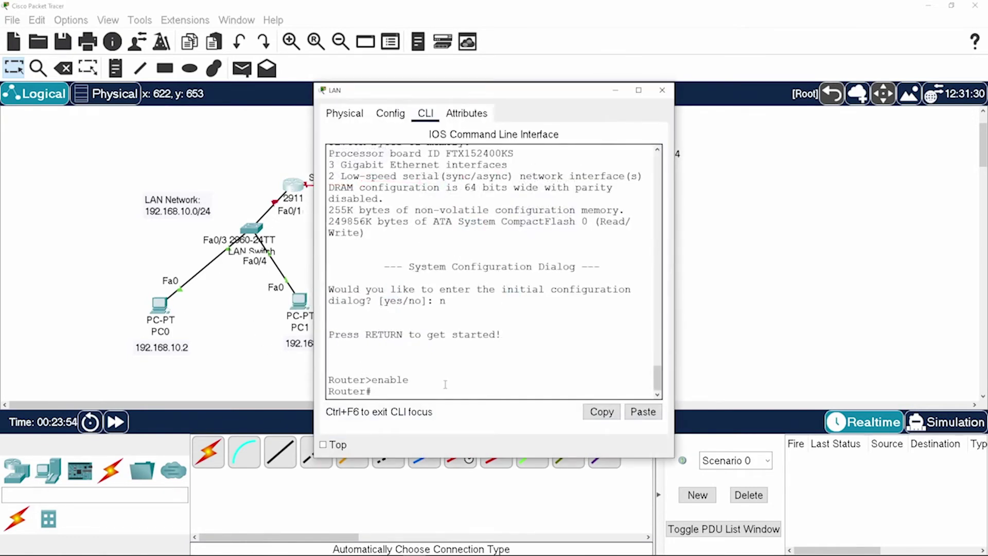
type("conf t")
key("Return")
type("int f0/")
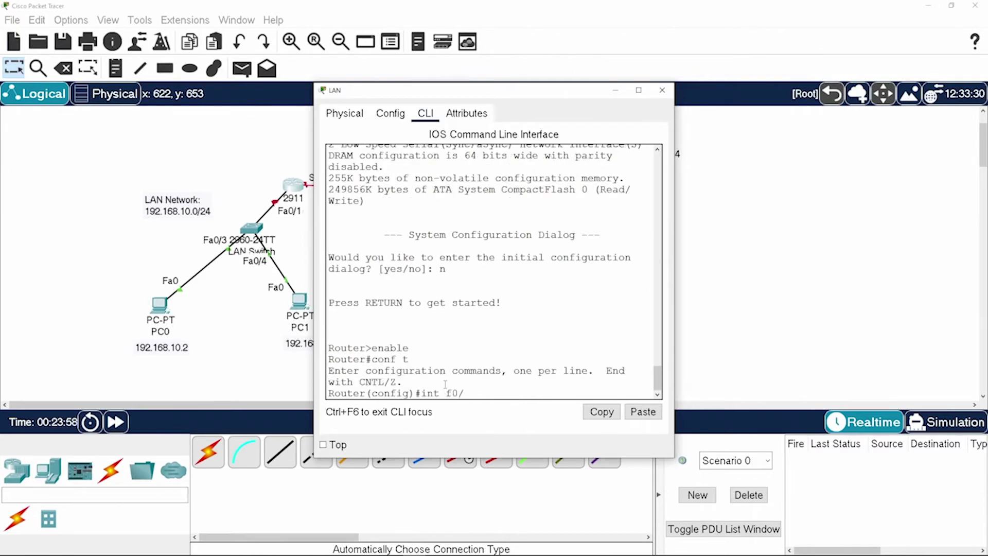
type("1")
key("Return")
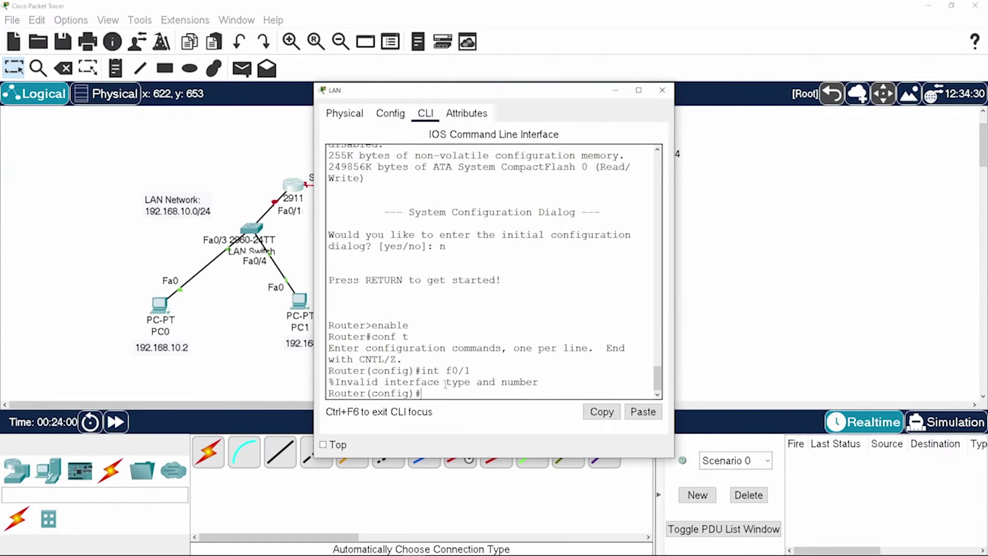
left_click_drag(394, 93, 413, 91)
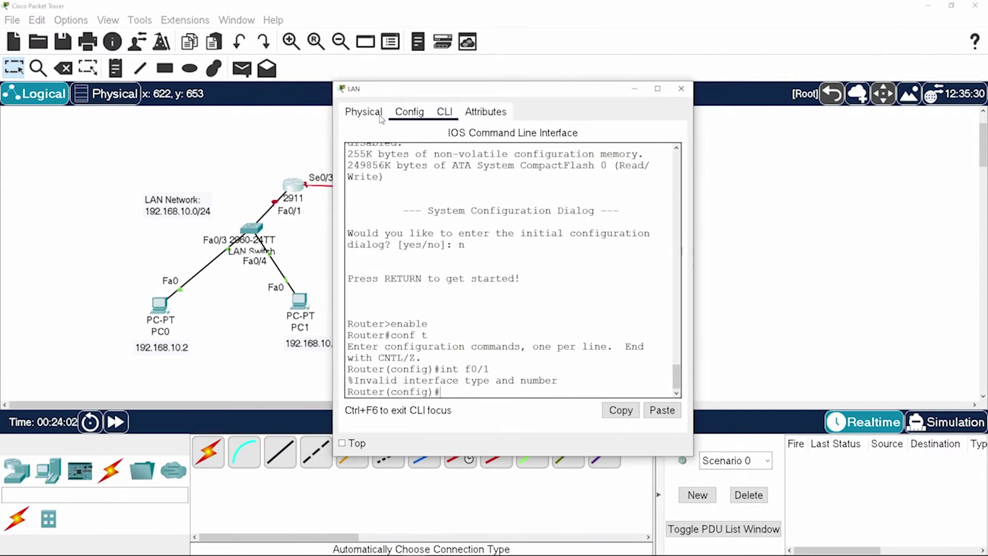
left_click(305, 213)
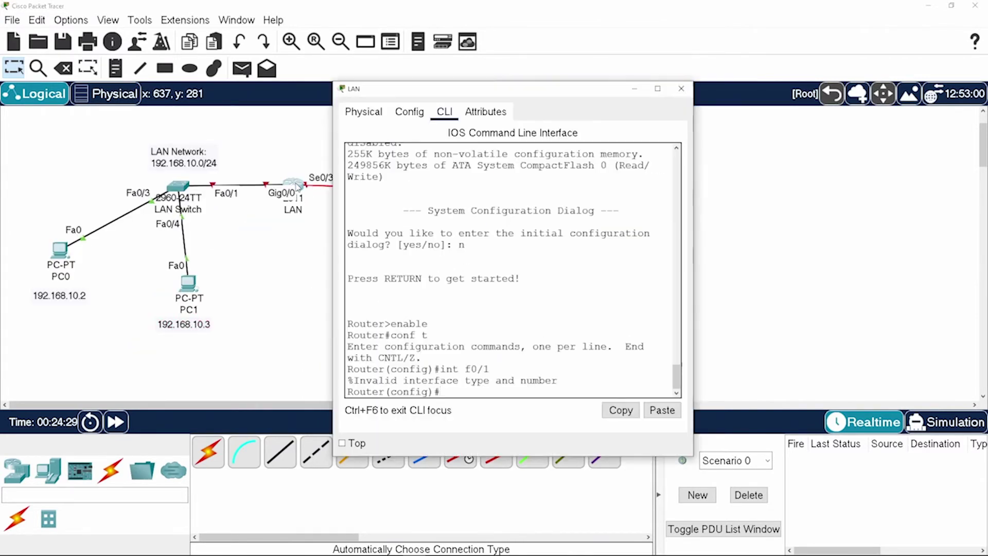
left_click(443, 366)
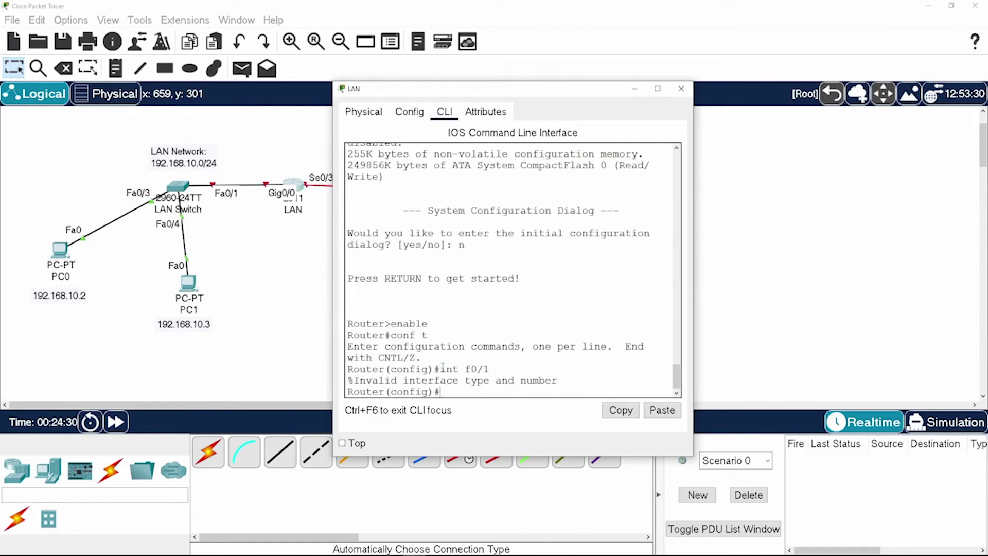
Step: Assign 192.168.10.1 255.255.255.0 to Gig0/0 and enable it with no shut
type("int g0/0")
key("Return")
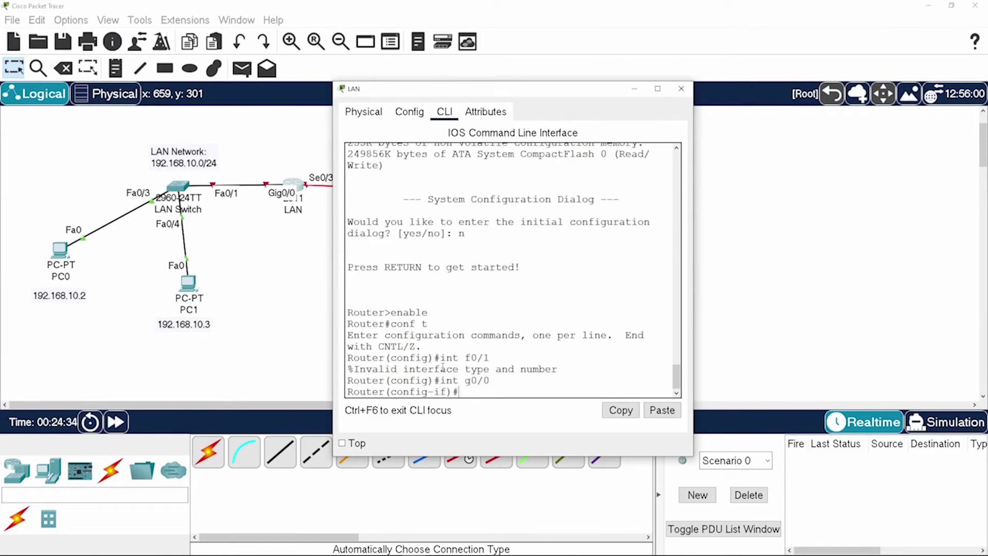
type("ip add 192.168.10.")
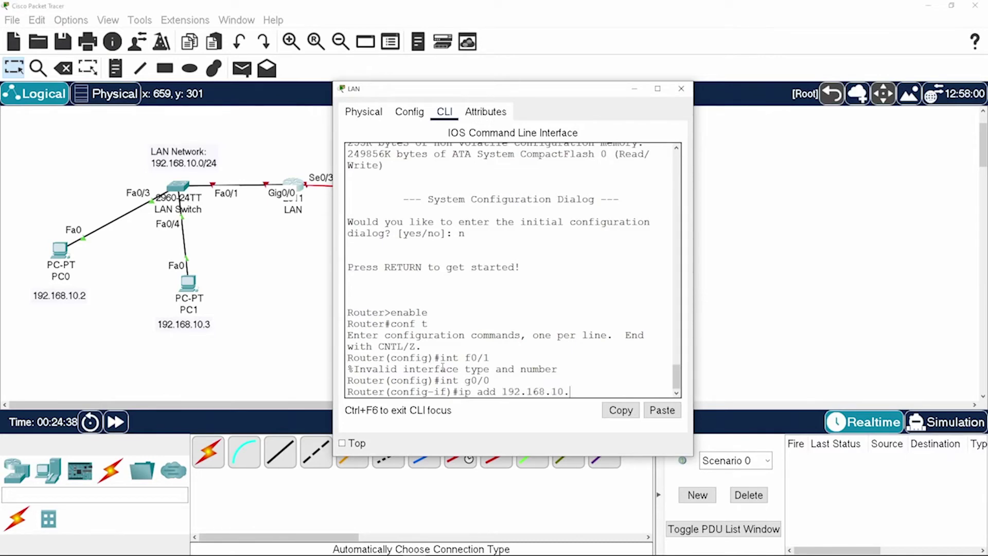
type("1 255.255.255.0")
key("Return")
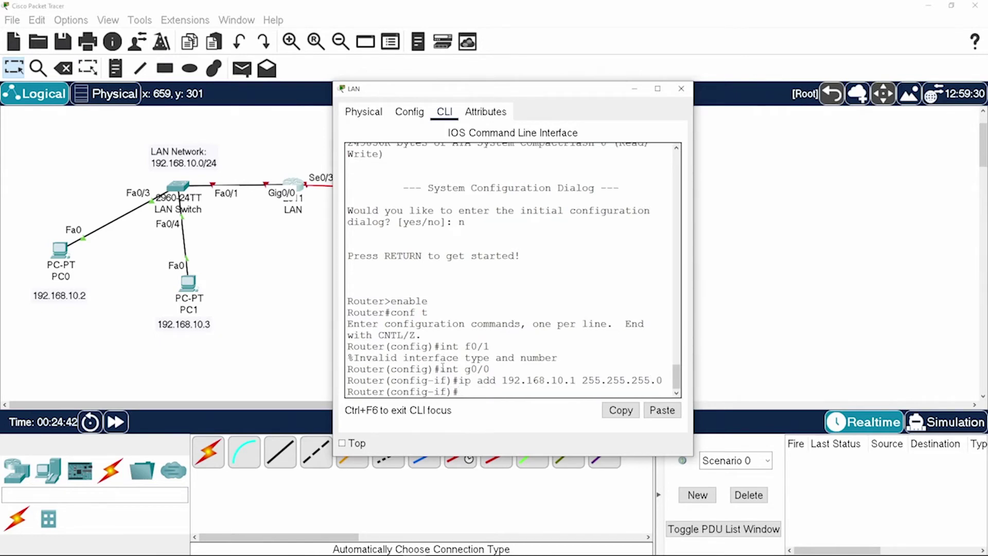
type("no shut")
key("Return")
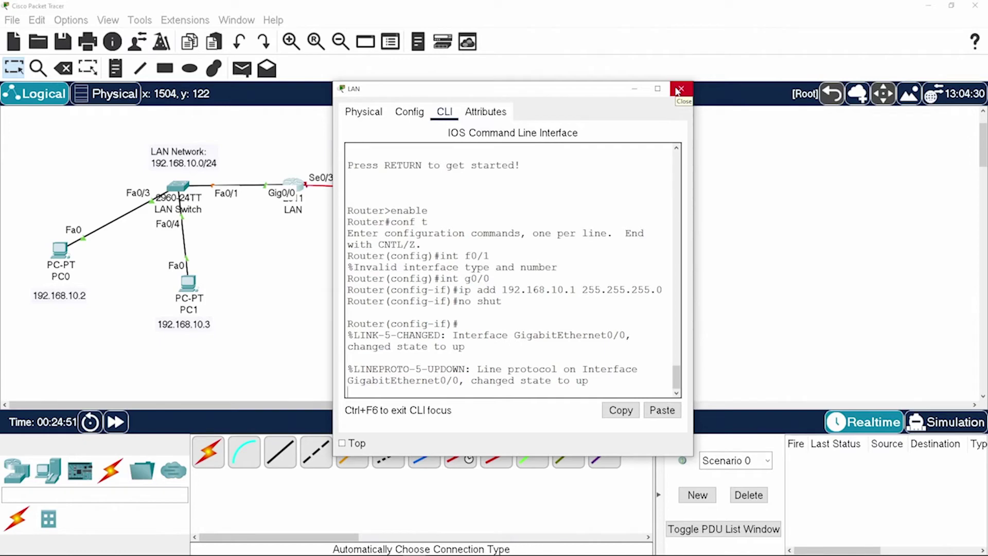
left_click(679, 91)
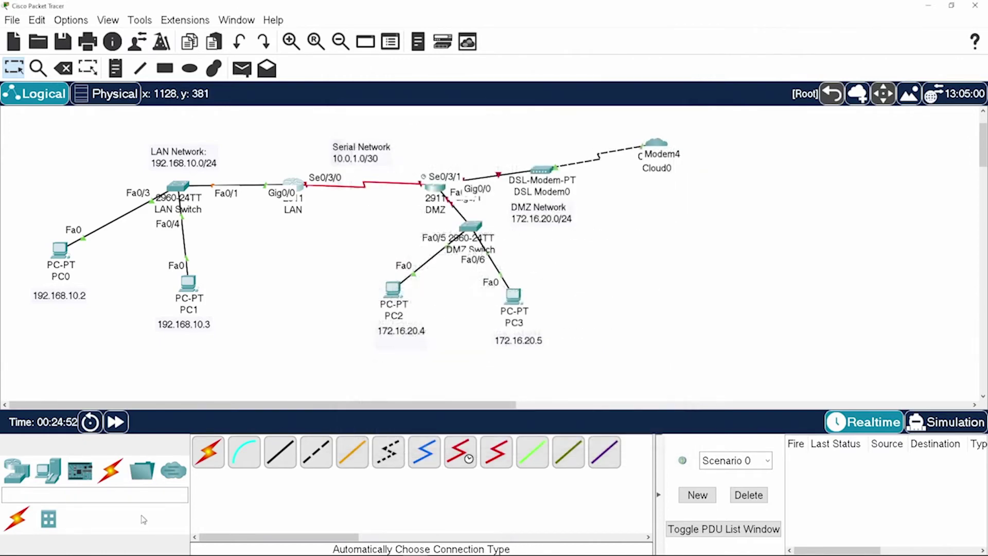
Step: Ping 192.168.10.1 from PC0's command prompt, getting four replies with 0% loss
left_click(118, 422)
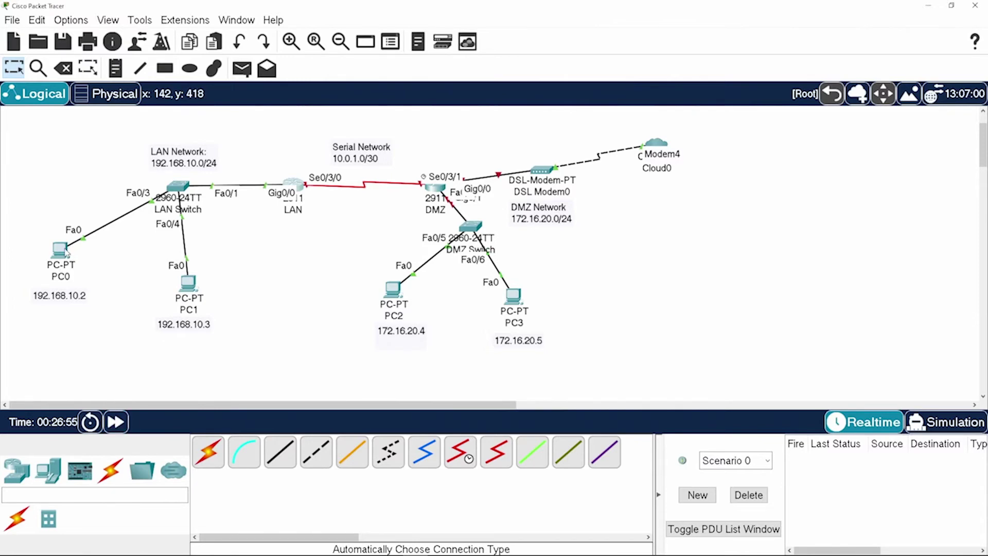
left_click(60, 250)
left_click(438, 114)
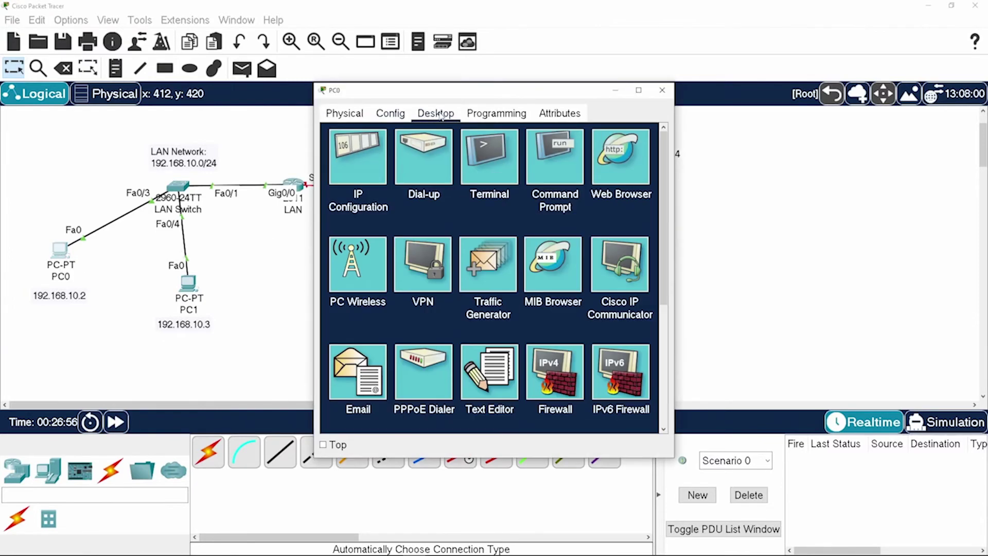
left_click(560, 203)
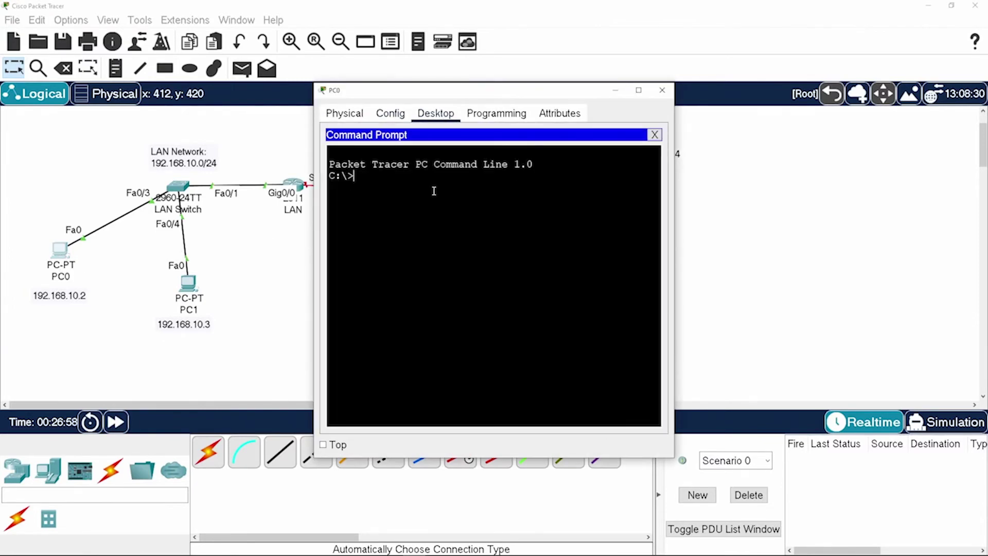
type("ping 19")
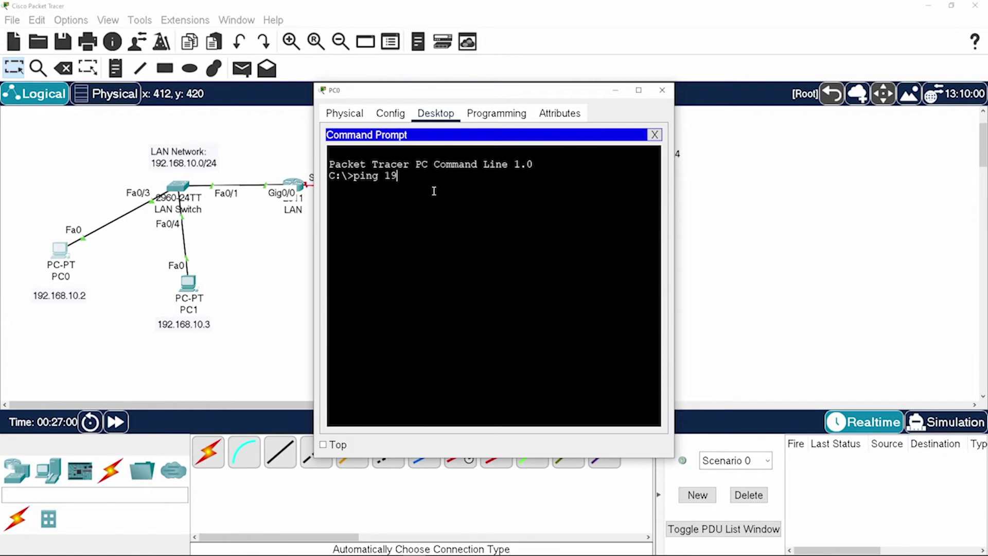
type("2.168.10.1")
key("Return")
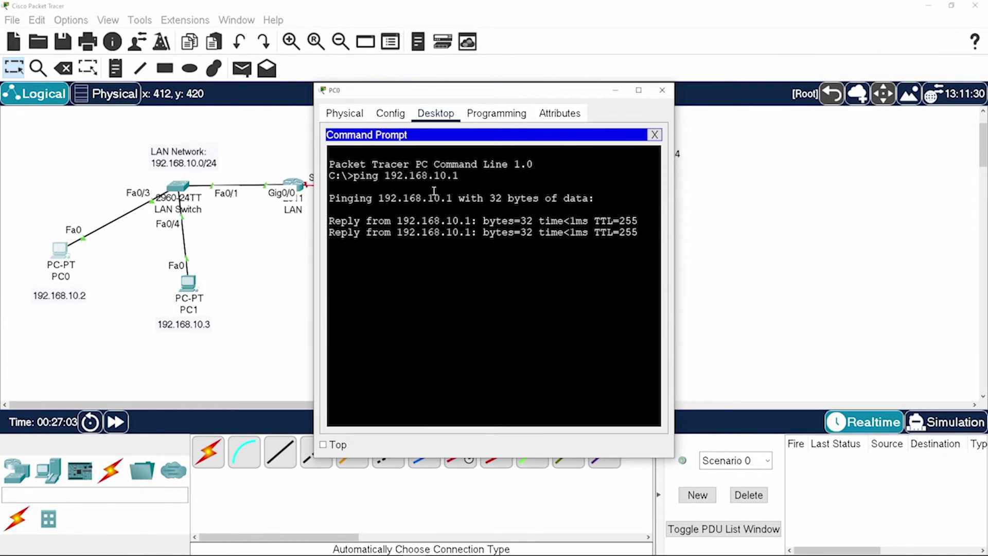
left_click(669, 94)
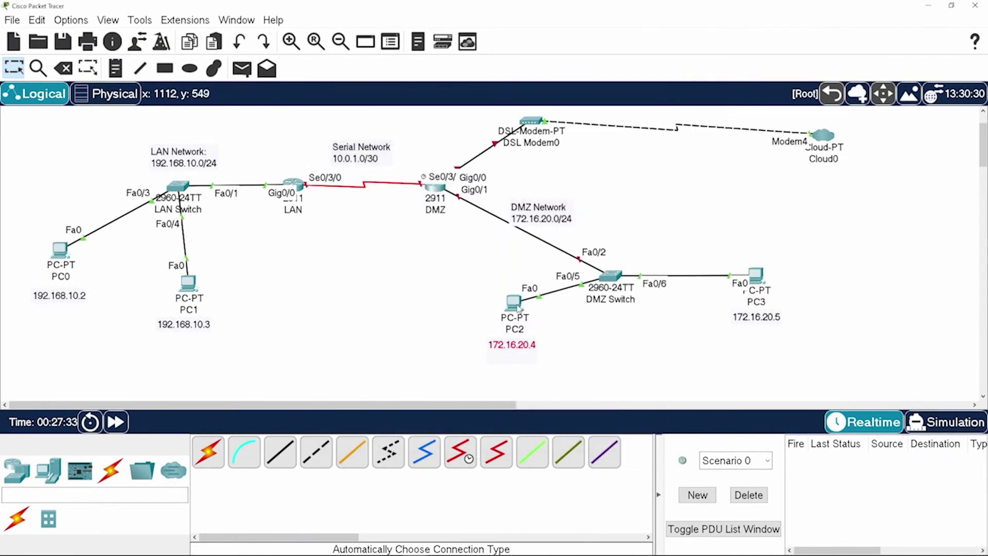
Step: Enter PC2's IP address 172.16.20.4 in its IP Configuration
left_click(515, 304)
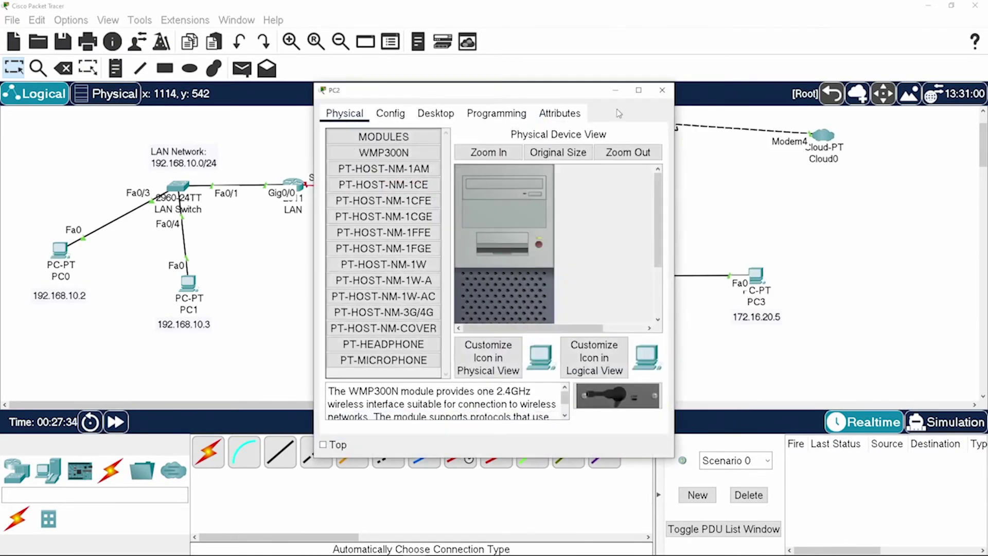
left_click(662, 90)
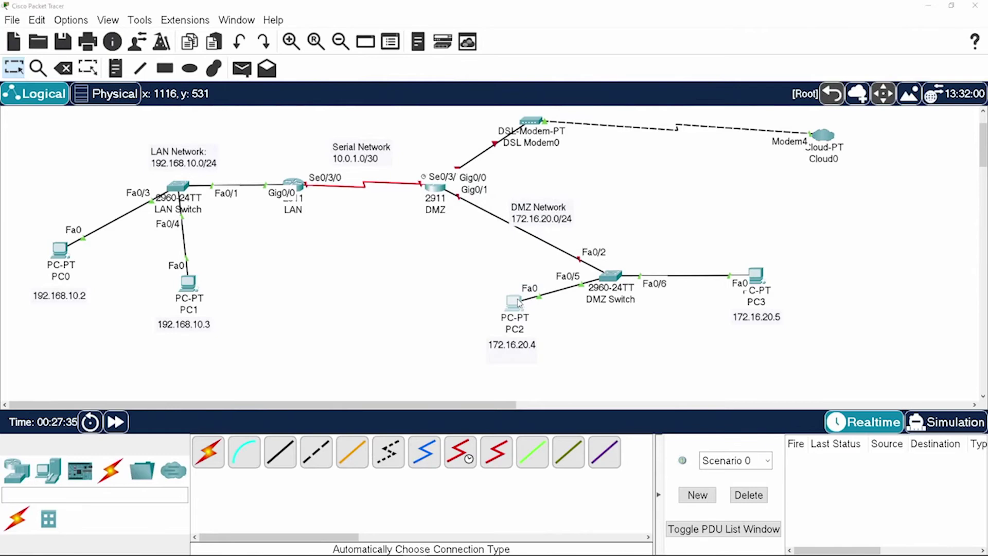
left_click(519, 303)
left_click(436, 113)
left_click(380, 165)
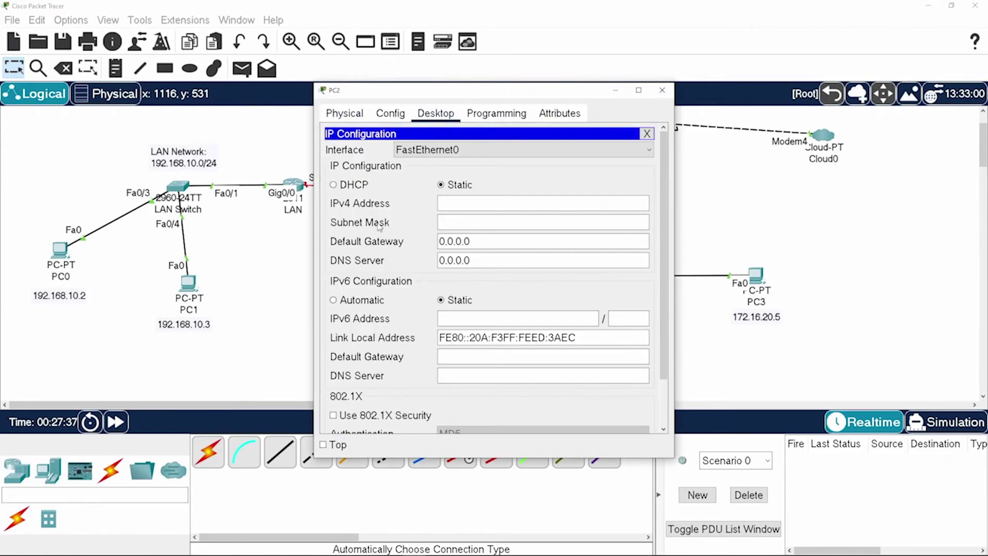
type("172.16.2")
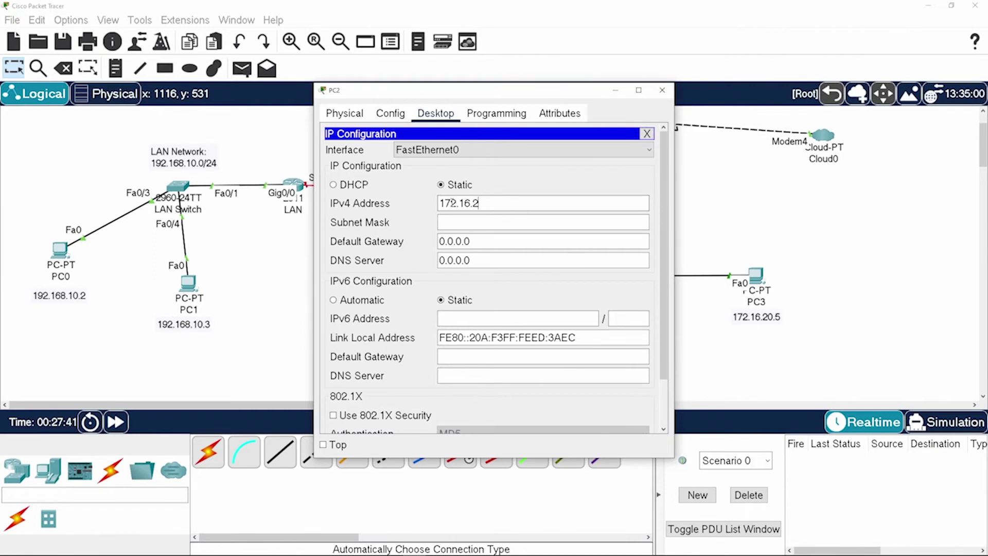
type("0.4")
Step: Set PC2's mask to 255.255.255.0 and default gateway to 172.16.20.1
left_click(451, 222)
left_click(484, 222)
key("BackSpace")
type("255.255.255.0")
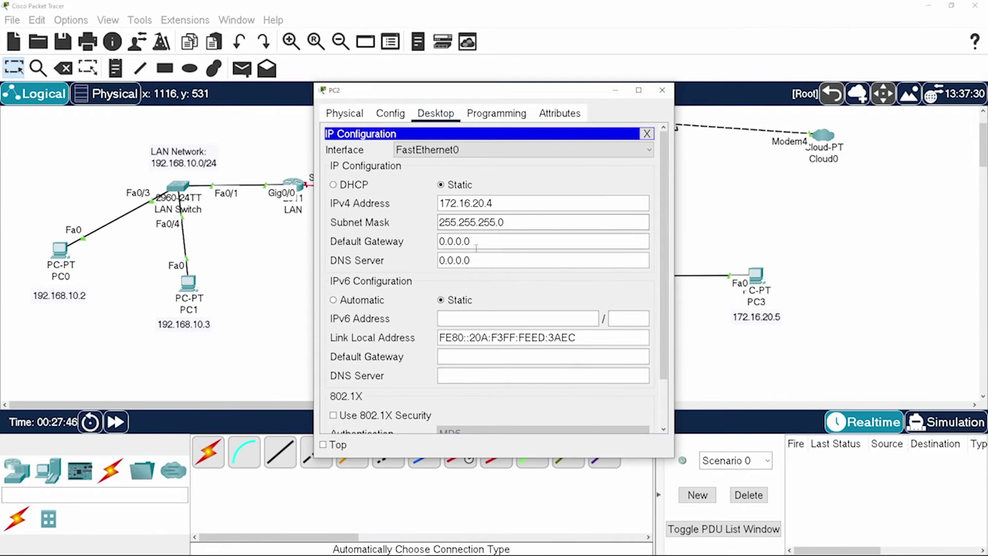
left_click_drag(476, 246, 339, 251)
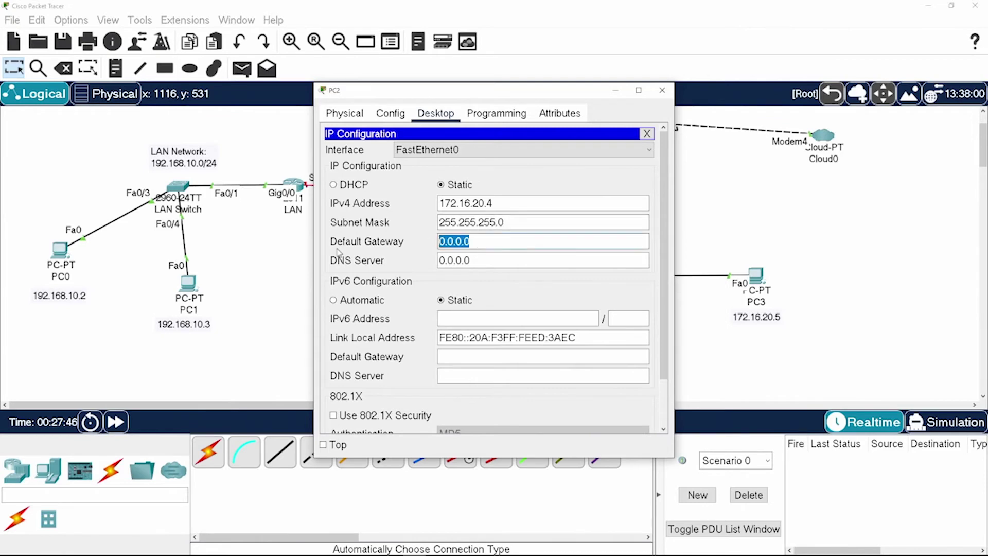
type("172.16.20.1")
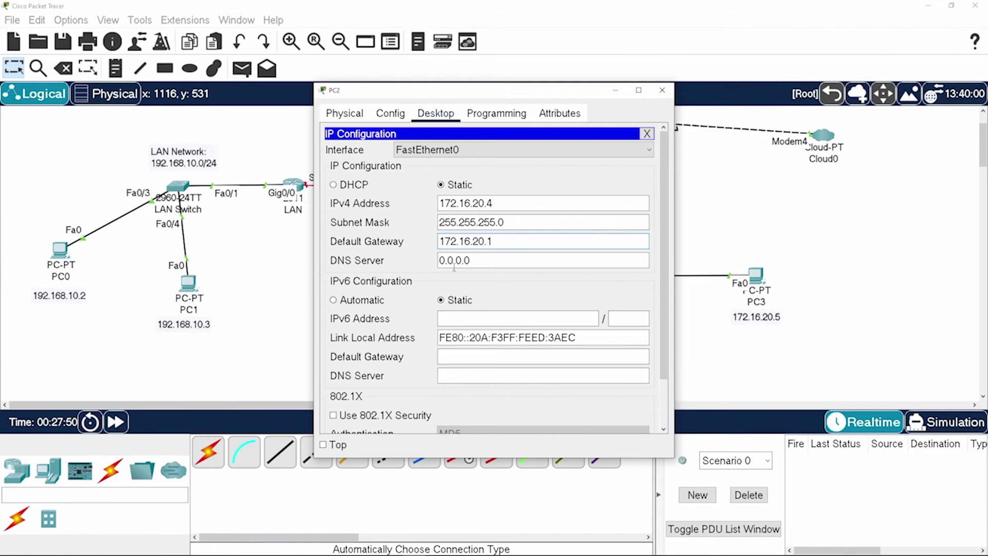
Step: Enter PC3's IP address 172.16.20.5 in its IP Configuration
left_click(664, 91)
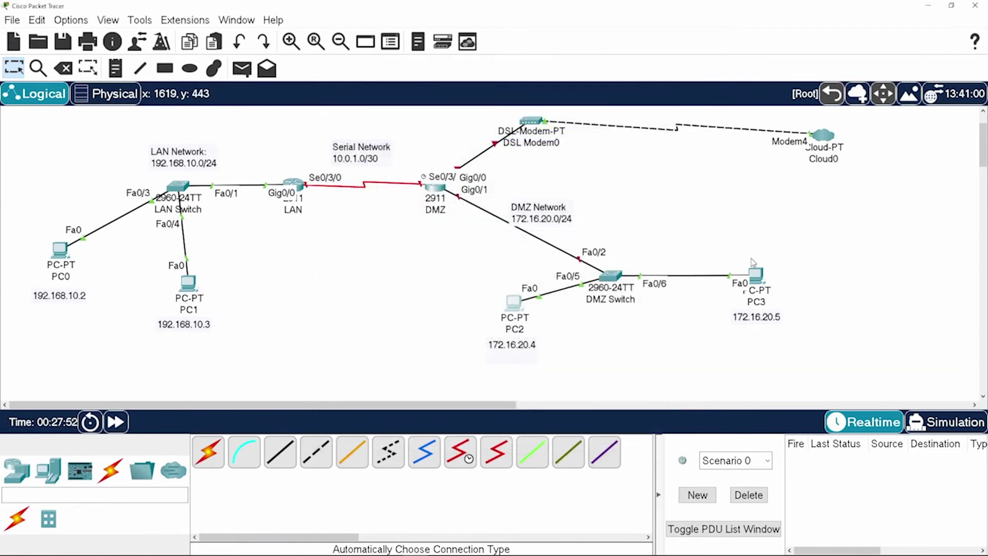
left_click(755, 277)
left_click(425, 118)
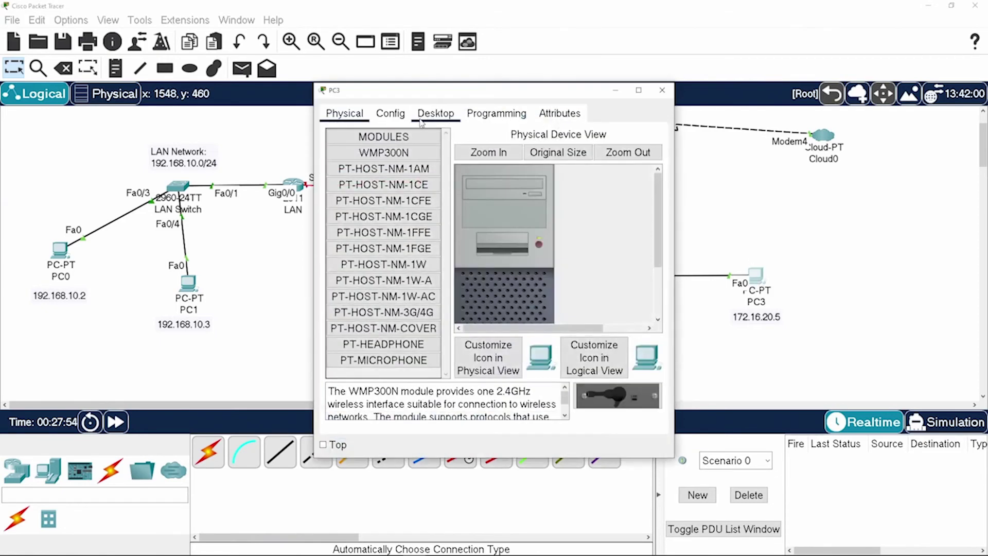
left_click(361, 159)
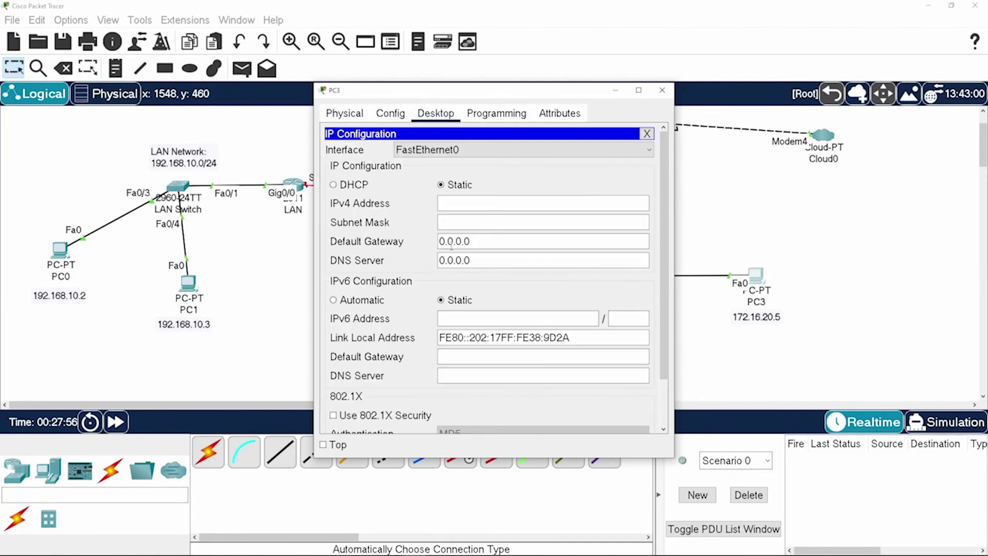
type("172.16.20.")
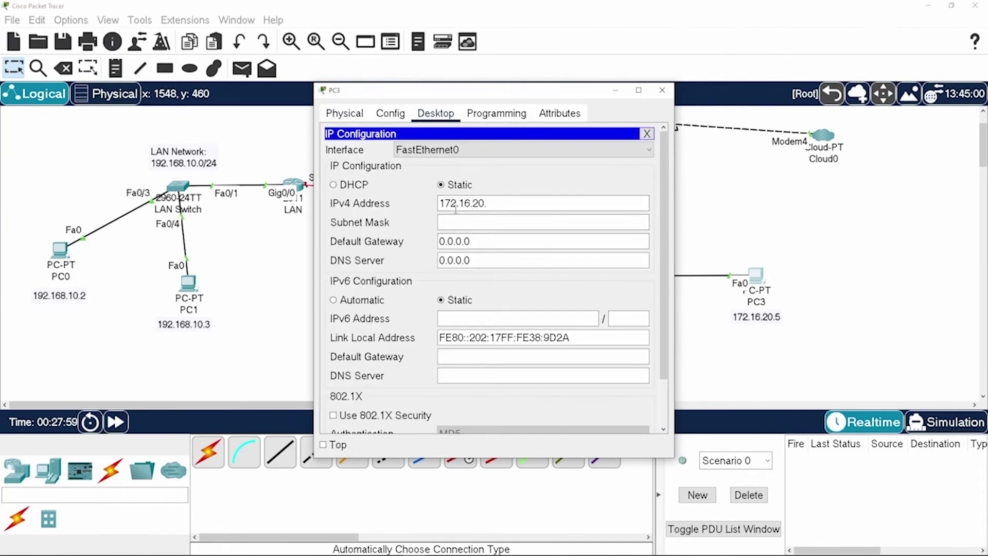
type("5")
Step: Set PC3's mask to 255.255.255.0 and start entering its 172.16.20 default gateway
left_click(459, 223)
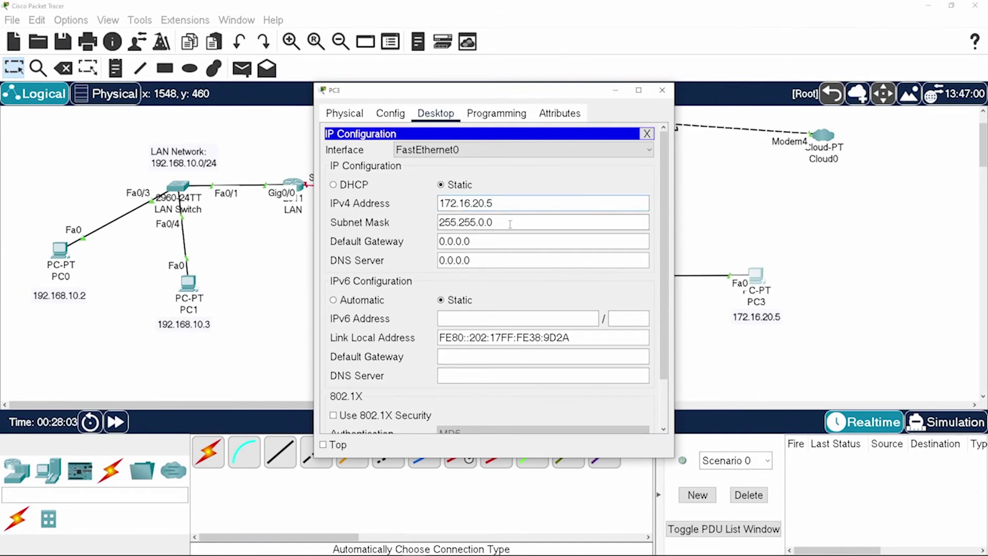
key("Delete")
type("255.")
key("Tab")
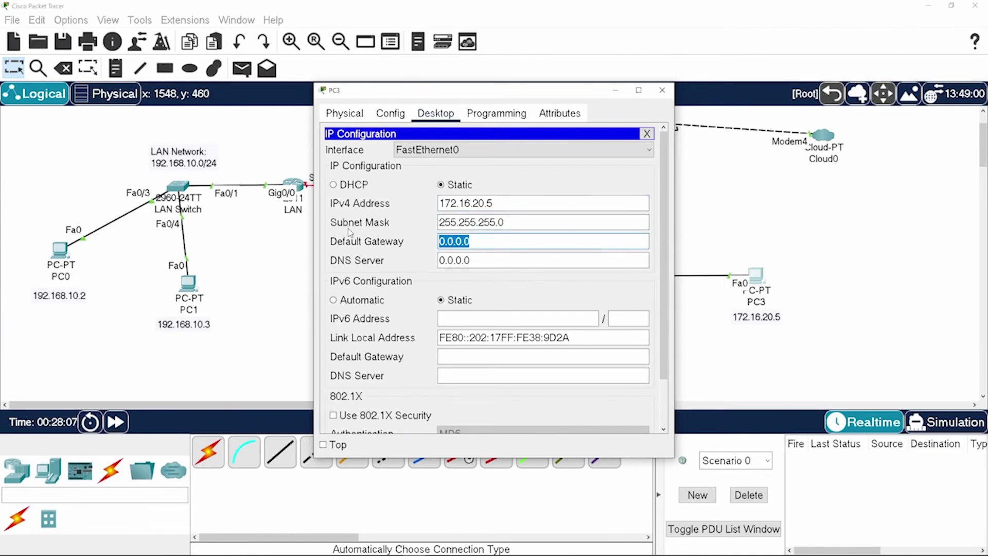
type("192")
key("BackSpace")
key("BackSpace")
type("7")
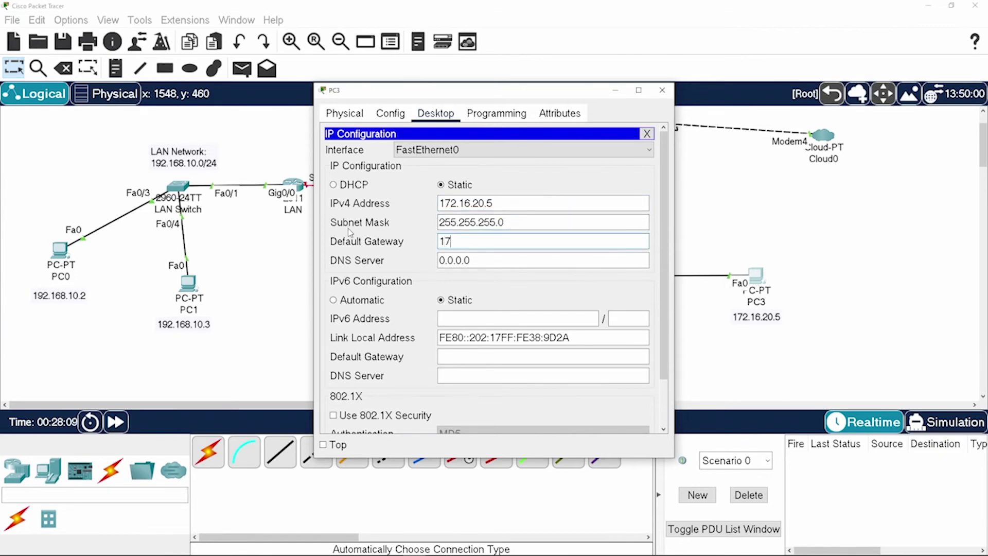
type("2.16.20.1")
Step: Open the DMZ router's CLI and enter global configuration mode
left_click(663, 90)
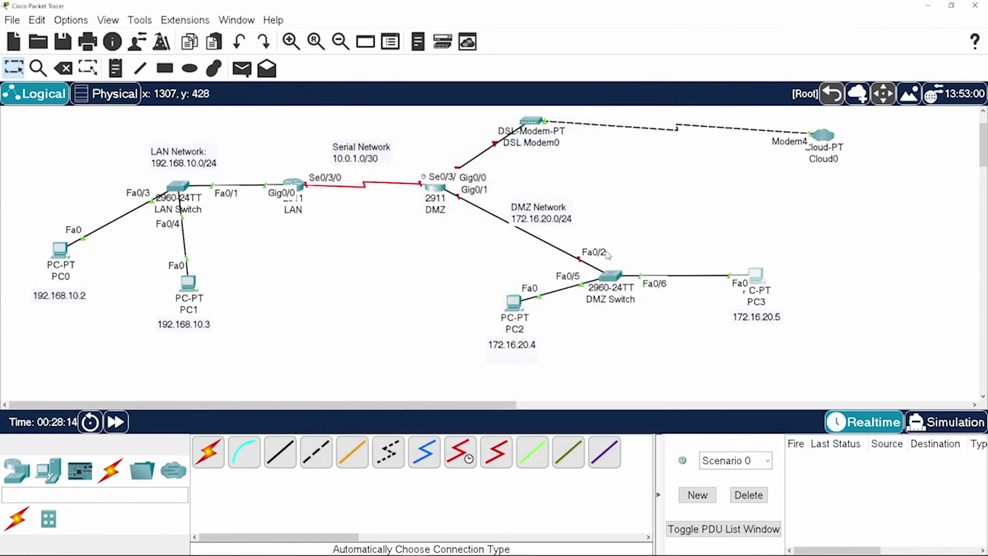
left_click(435, 188)
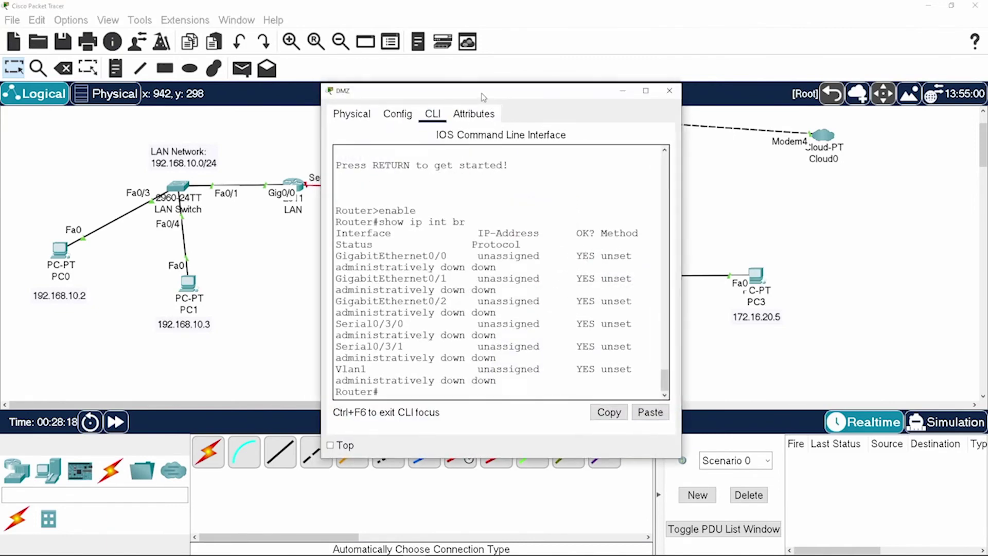
left_click_drag(473, 92, 683, 70)
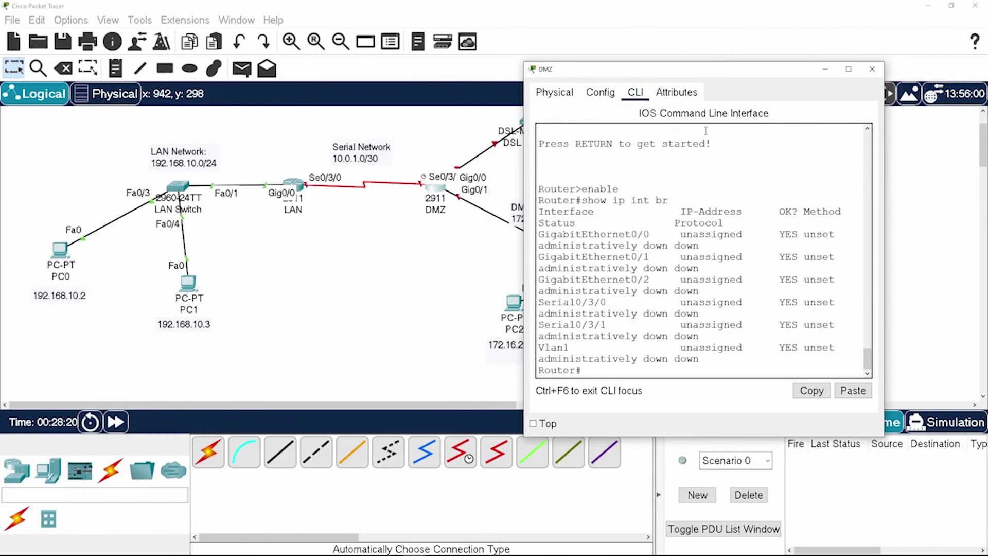
type("conf t")
key("Return")
Step: Assign 172.16.20.1 255.255.255.0 to Gig0/1 and enable it with no shut
type("int g0/1")
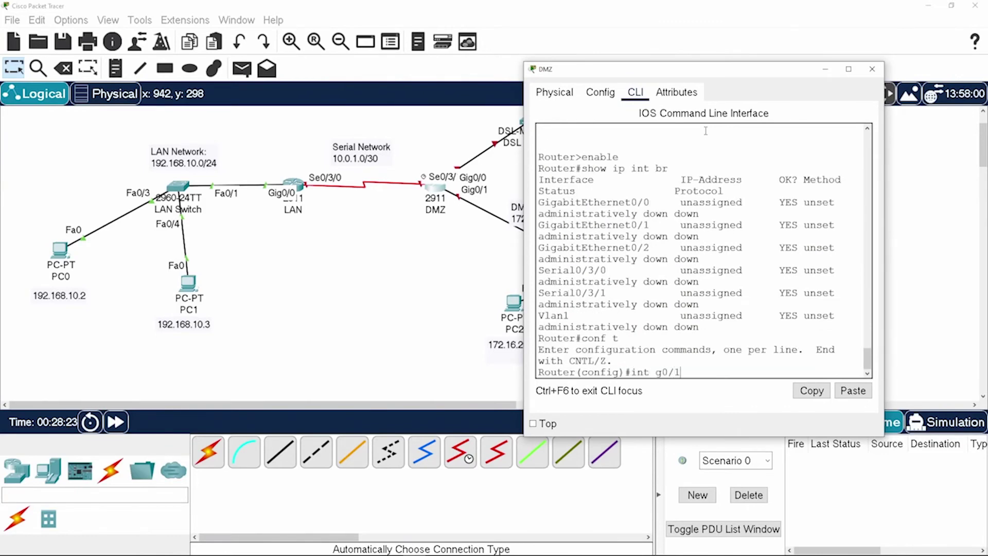
key("Return")
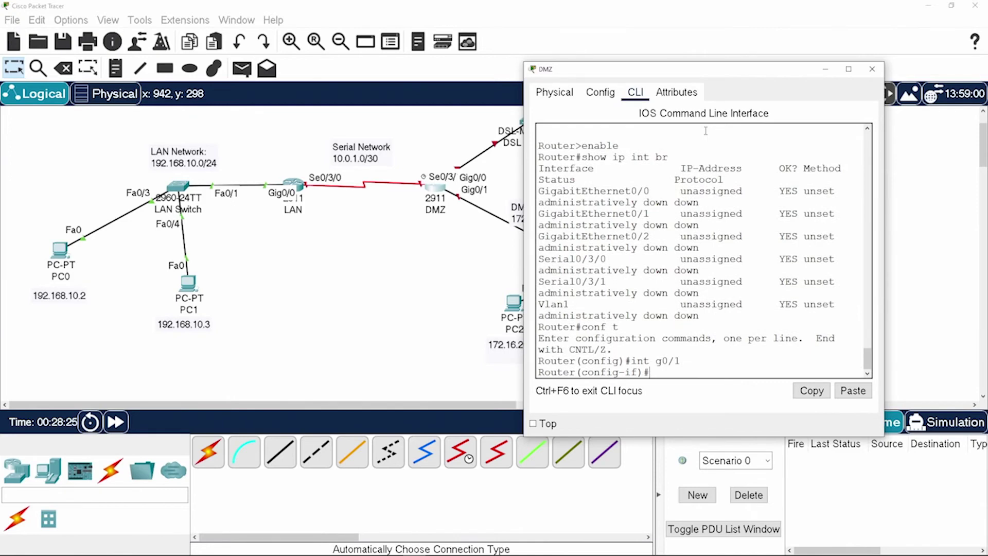
type("ip add 172.16.20")
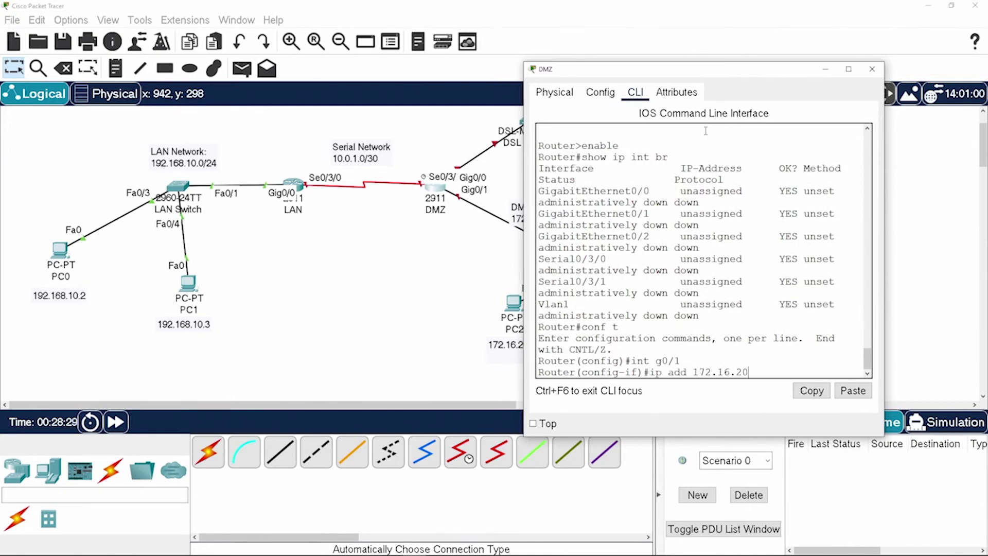
type(".1 255.255.255.0")
key("Return")
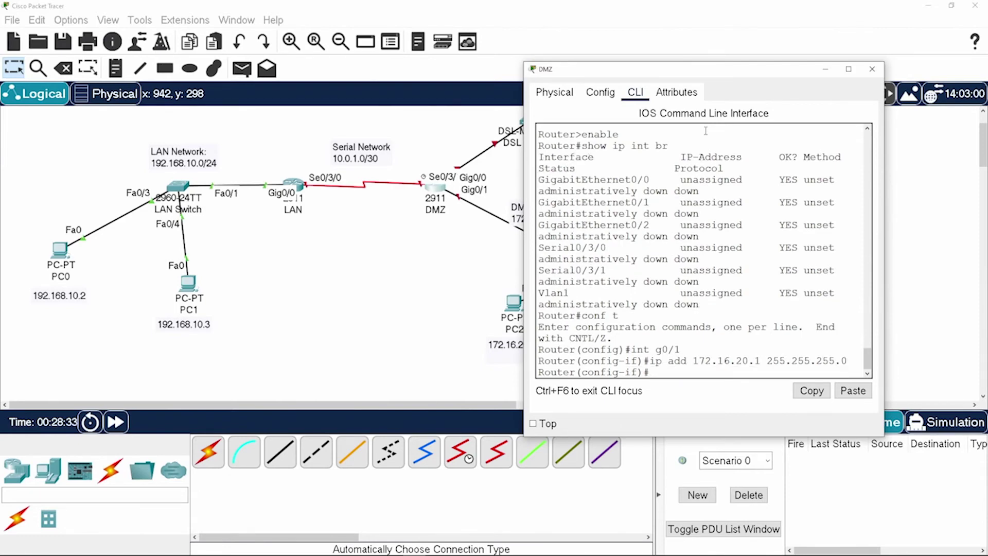
type("no shut")
key("Return")
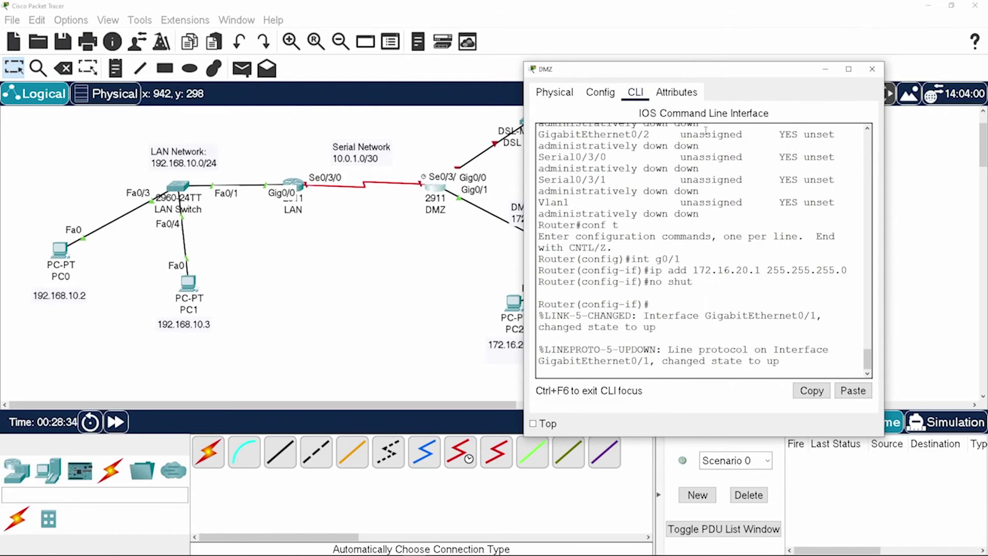
left_click(872, 69)
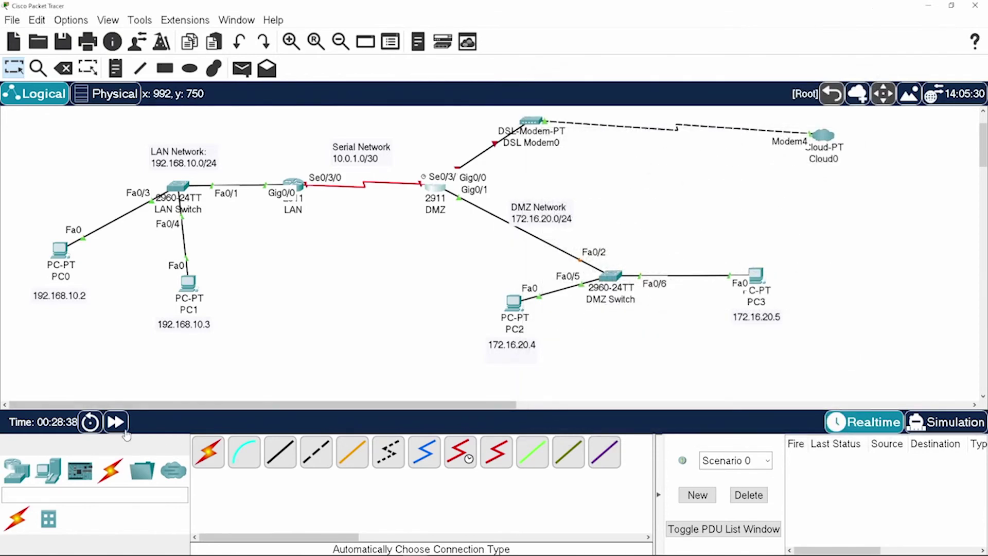
Step: Ping 172.16.20.1 from PC2's command prompt and confirm 4 of 4 replies with 0% loss
left_click(116, 424)
left_click(118, 428)
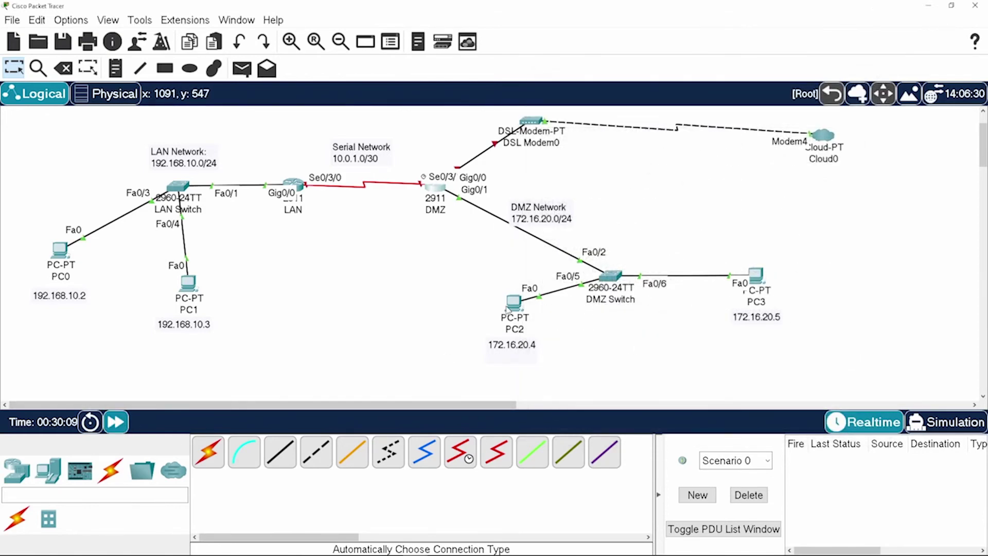
left_click(513, 302)
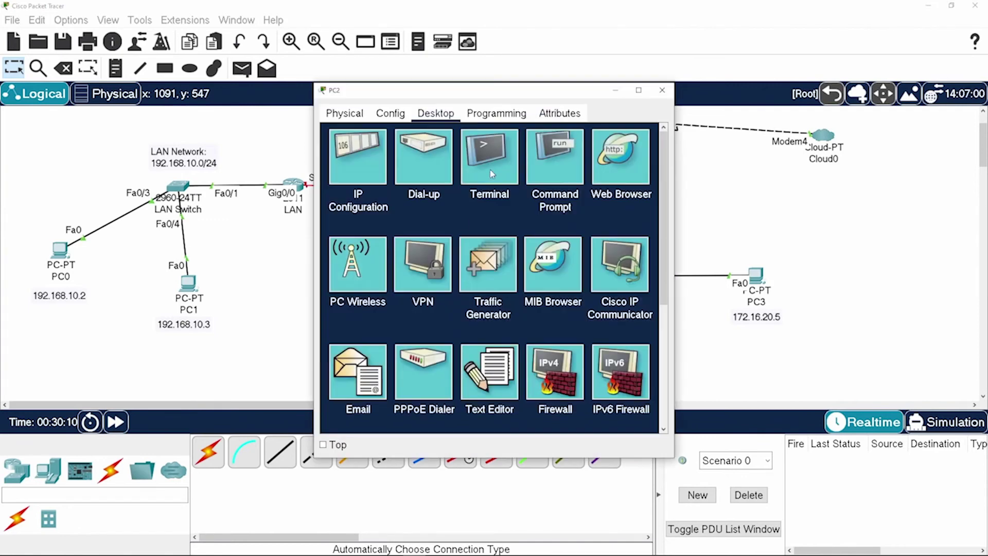
left_click(551, 174)
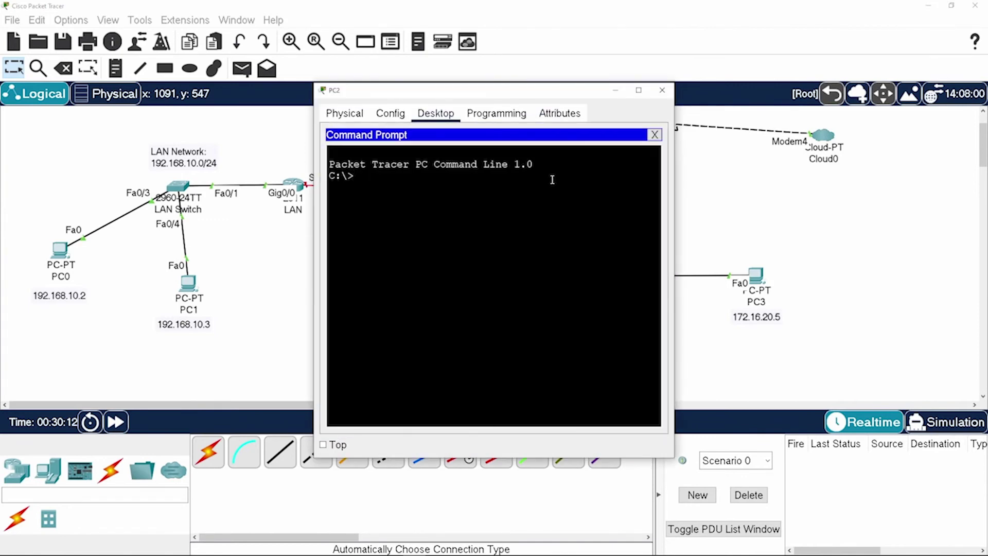
type("ping 172.16.20.")
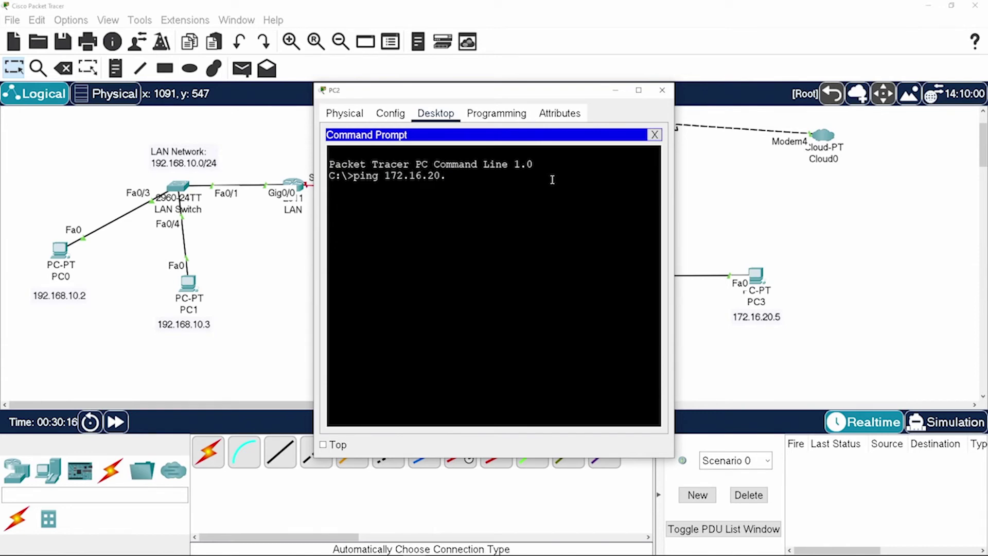
type("1")
key("Return")
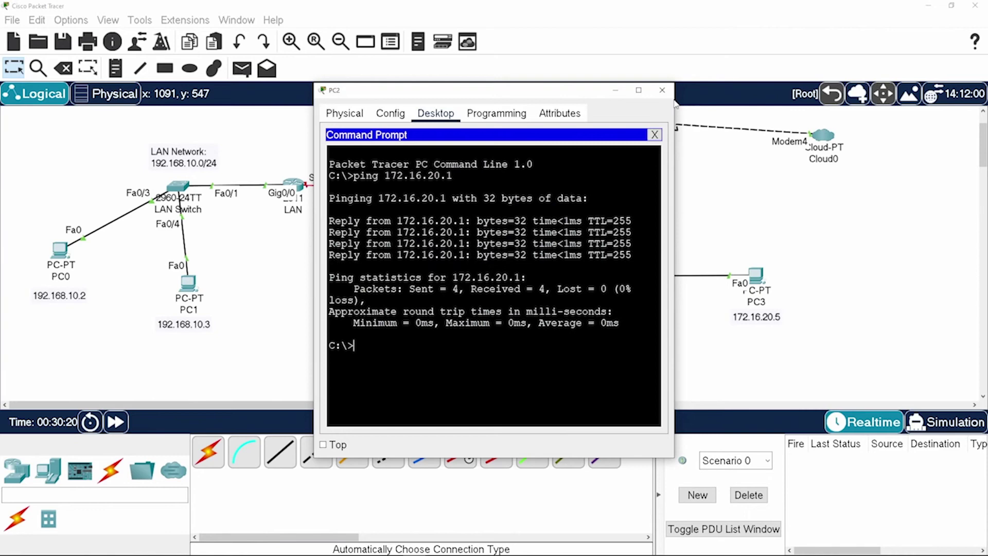
left_click(662, 90)
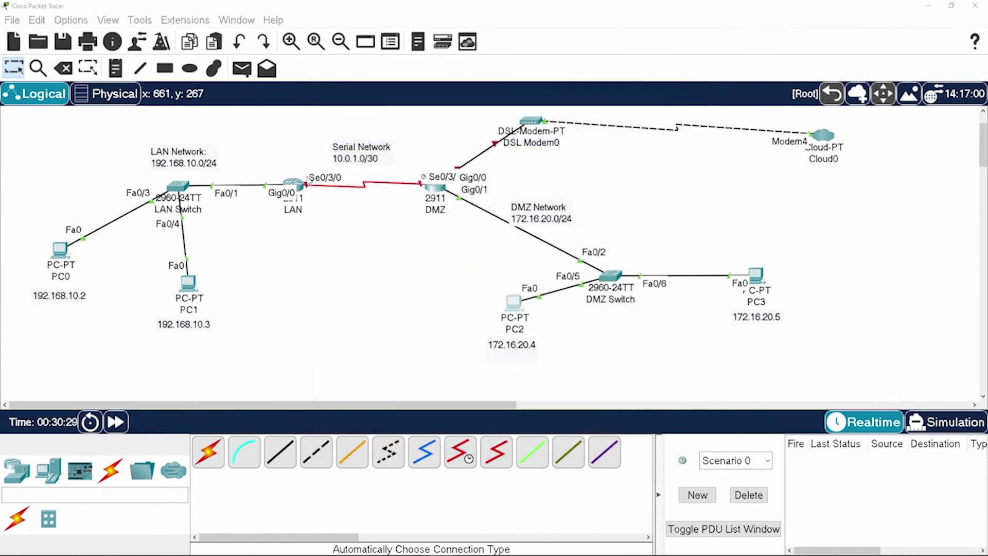
Step: On the LAN router's CLI, exit to global configuration and select interface Serial0/3/0
left_click(297, 184)
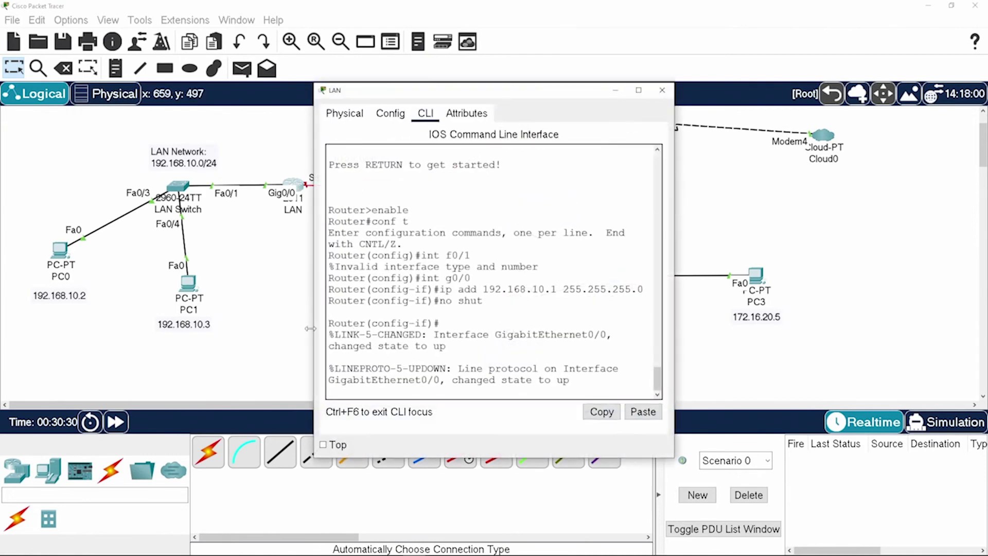
key("Return")
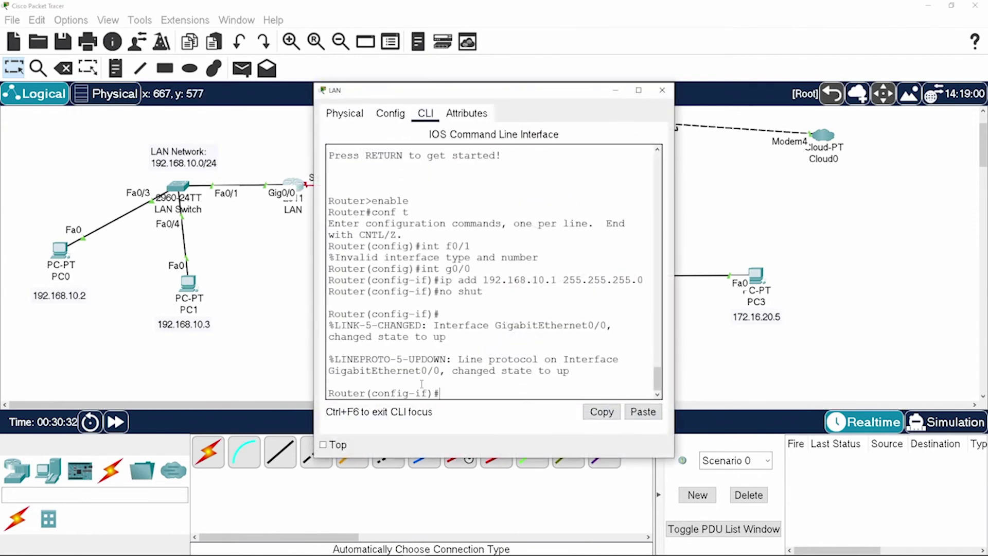
type("exit")
key("Return")
type("int g0/2")
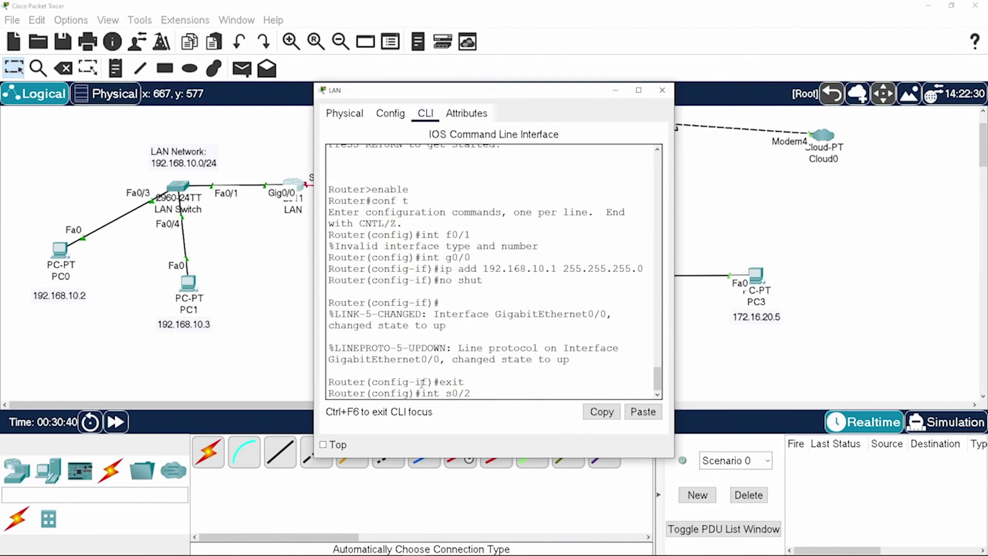
key("BackSpace")
type("3/0")
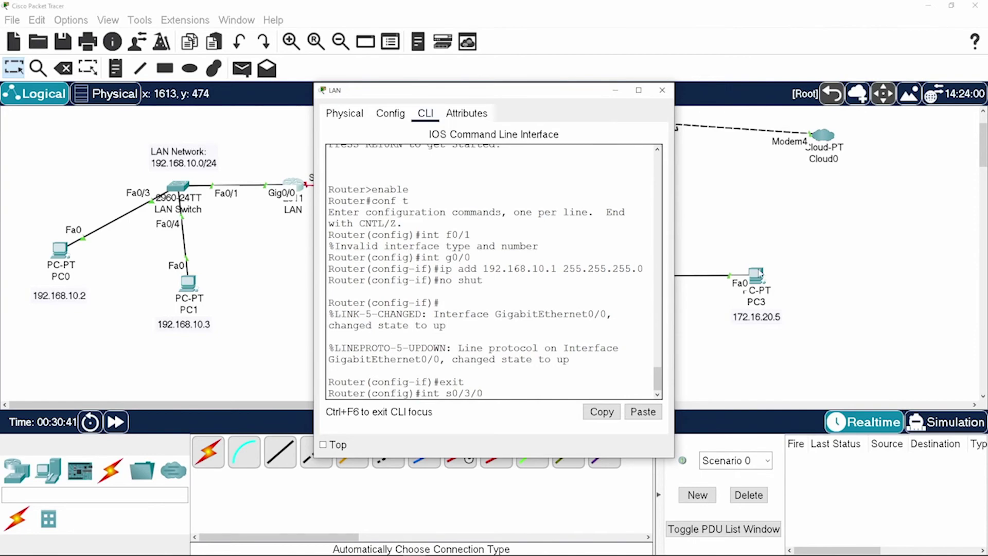
left_click_drag(382, 92, 574, 94)
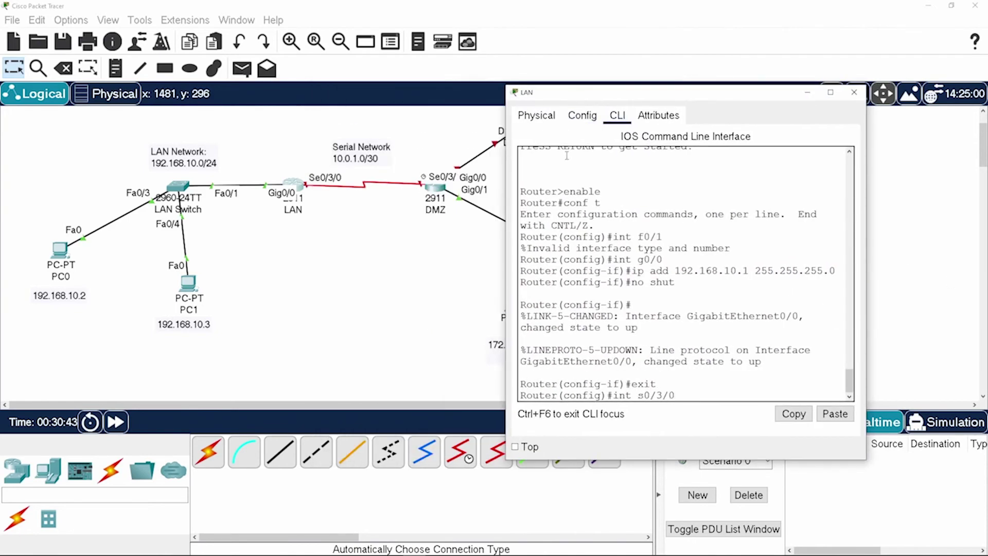
key("Return")
Step: Assign Serial0/3/0 the address 10.0.1.1 255.255.255.252 and enable it with no shut
type("int")
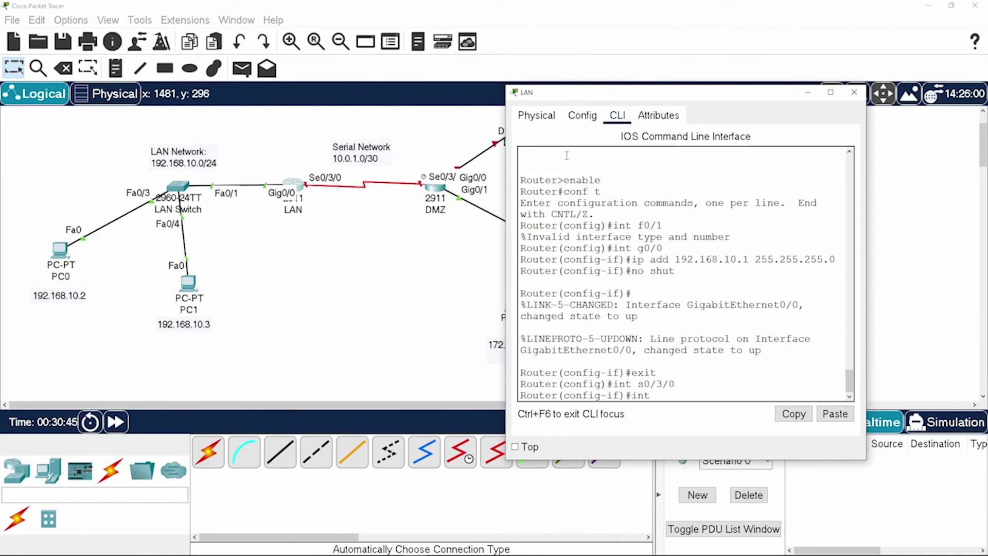
key("BackSpace")
key("BackSpace")
type("p add 10.0.1.1")
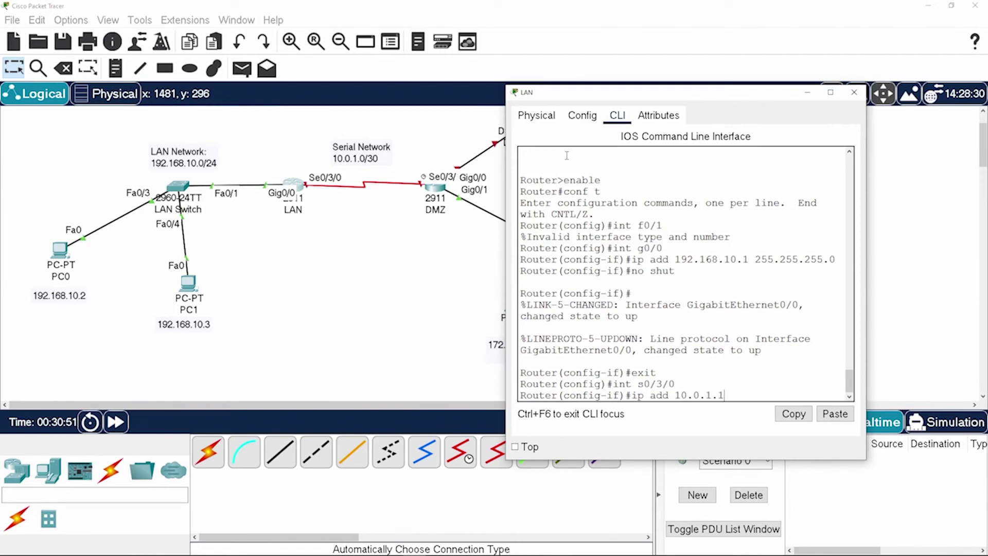
type(" 255.255.255")
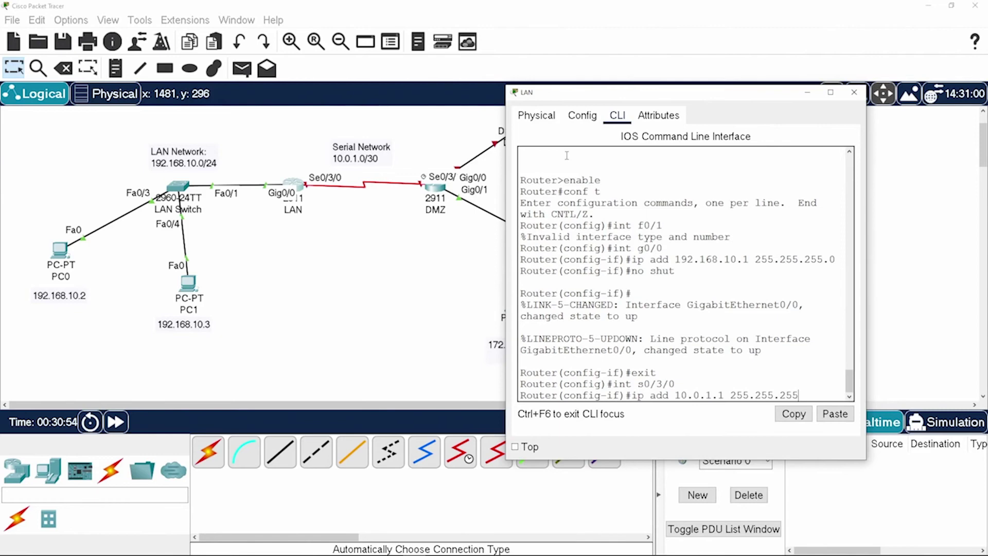
type(".252")
key("Return")
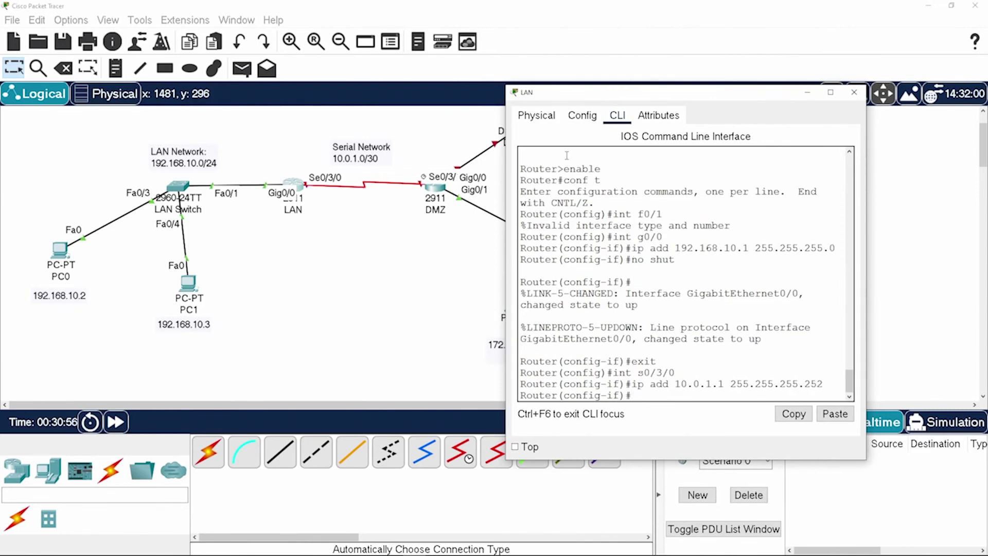
type("no shut")
key("Return")
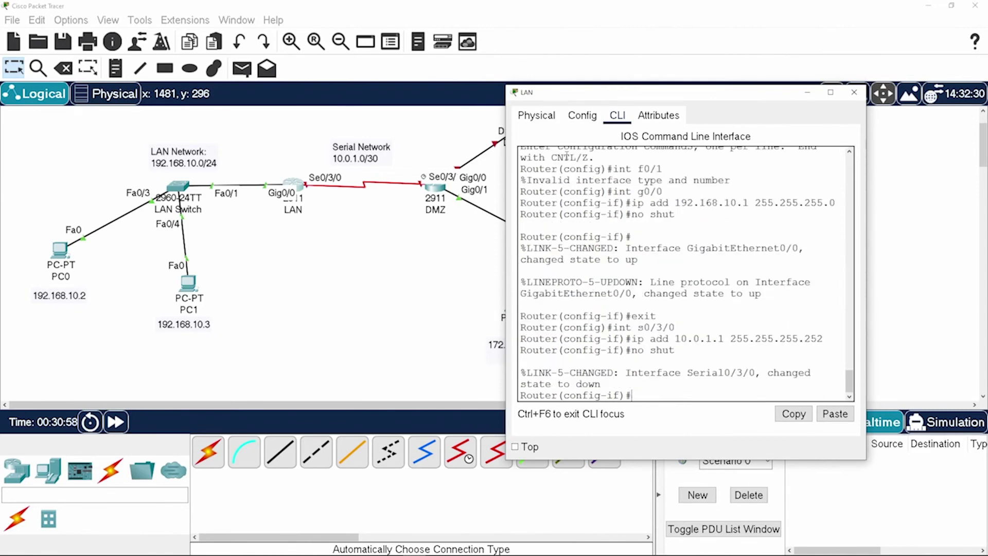
Step: Switch from the LAN router to the DMZ router's CLI and select interface Serial0/3/1
left_click(853, 94)
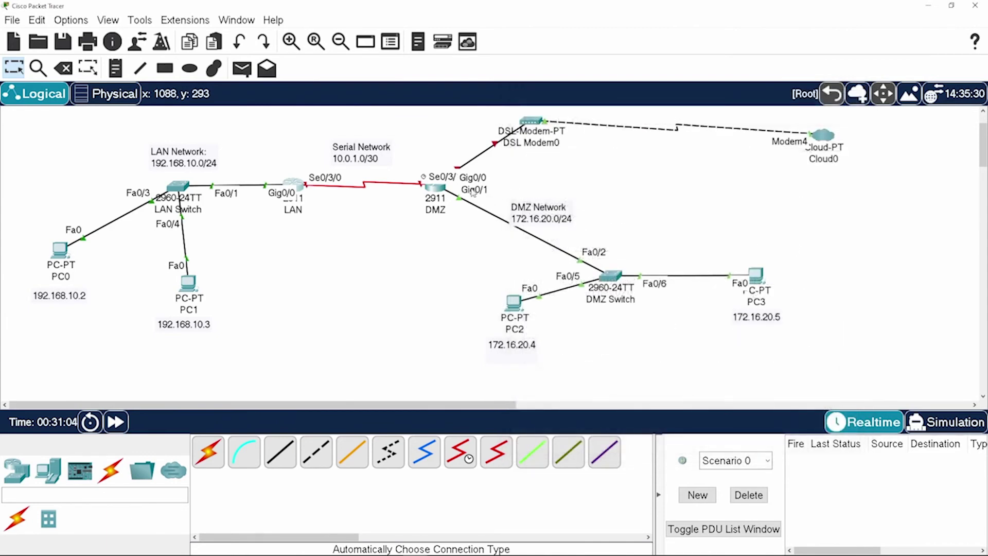
left_click(438, 188)
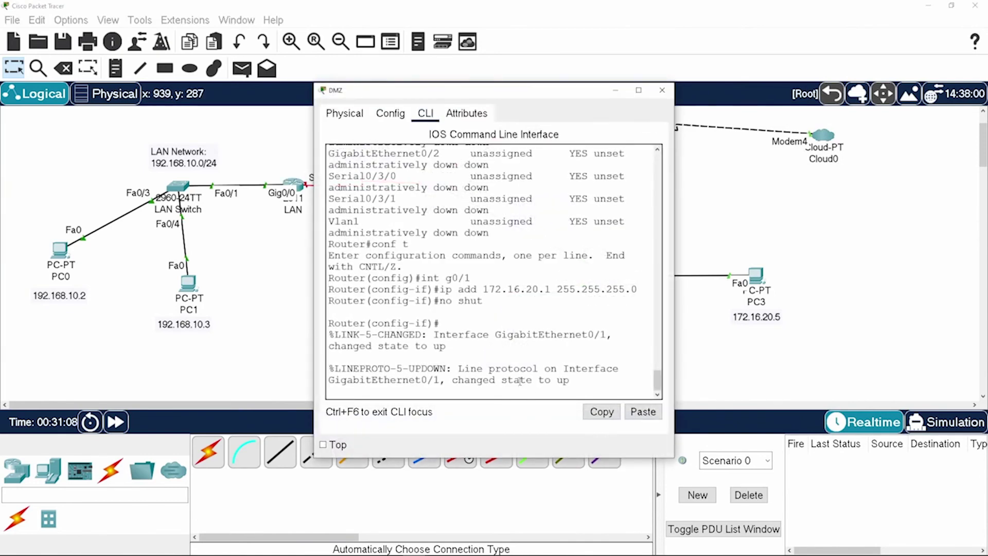
key("Return")
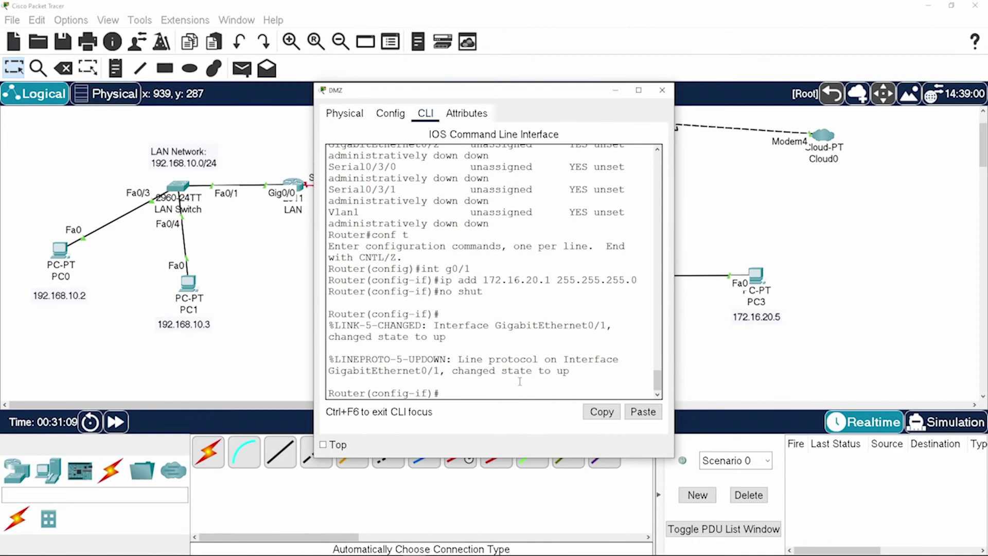
type("int s0/3/1")
key("Return")
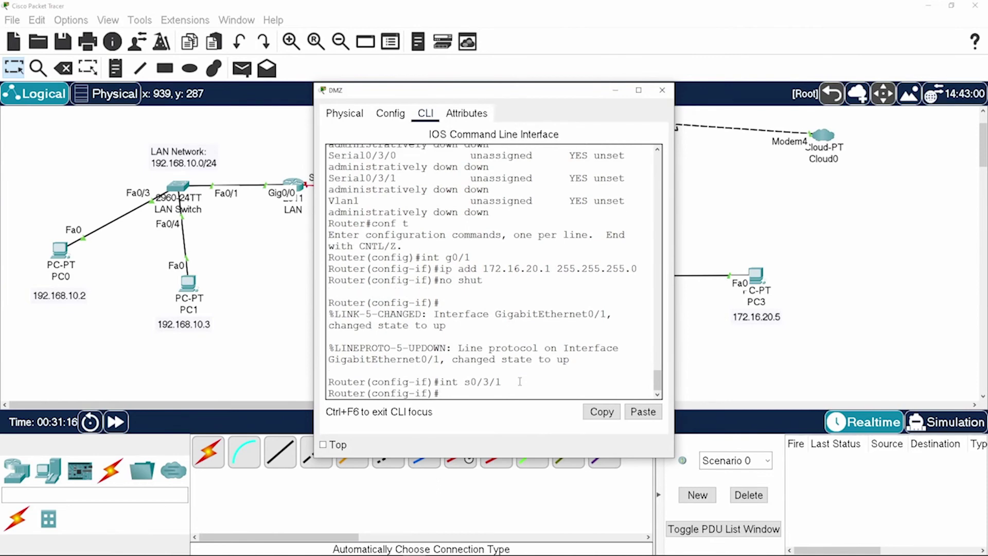
Step: Assign Serial0/3/1 the address 10.0.1.2 with mask 255.255.255.252 and enable it
type("ip add ")
type("10.0.1")
type(".2 255.2")
type("55.255.252.")
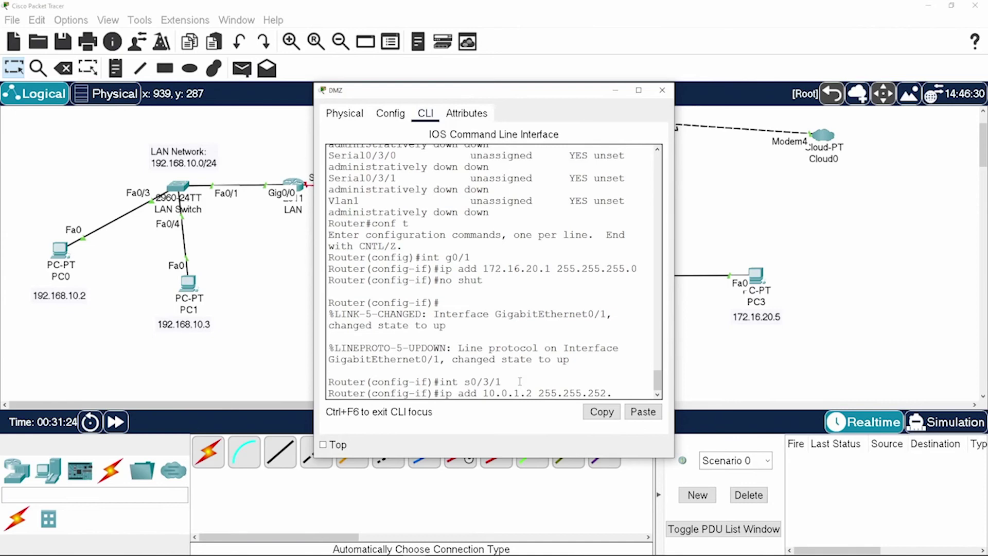
type("252")
key("Return")
type("no shut")
key("Return")
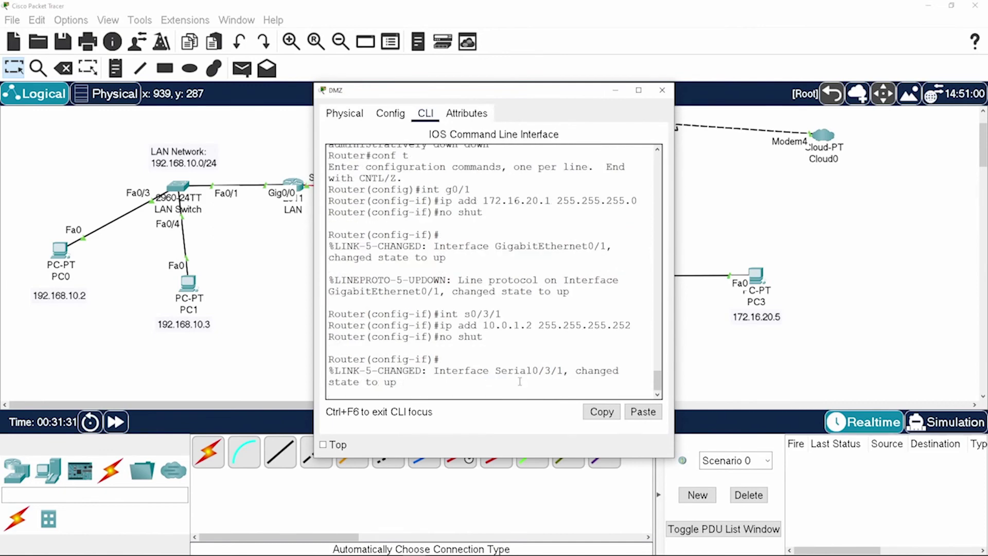
Step: Return to privileged mode and ping 10.0.1.1 over the serial link, getting 80% success
type("exit")
key("Return")
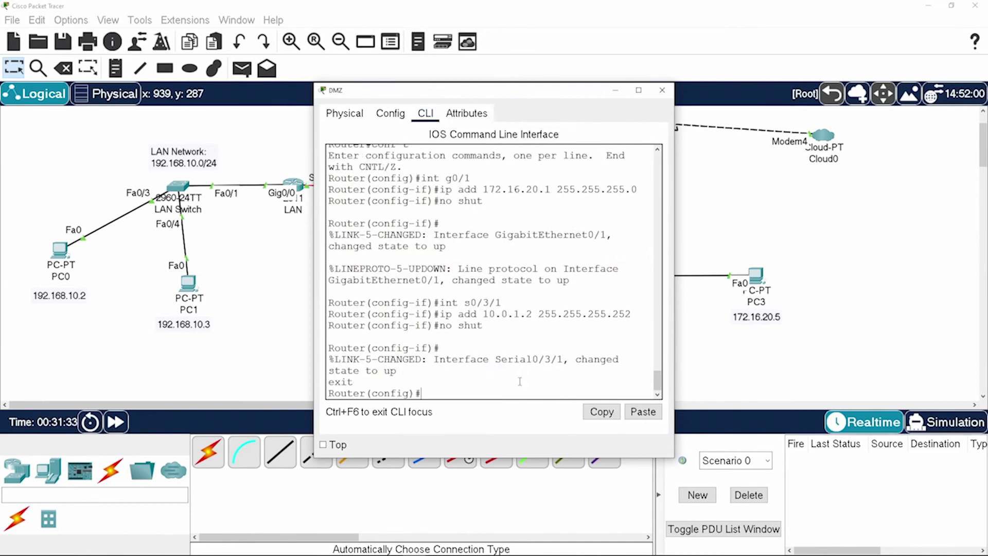
type("exit")
key("Return")
type("ping ")
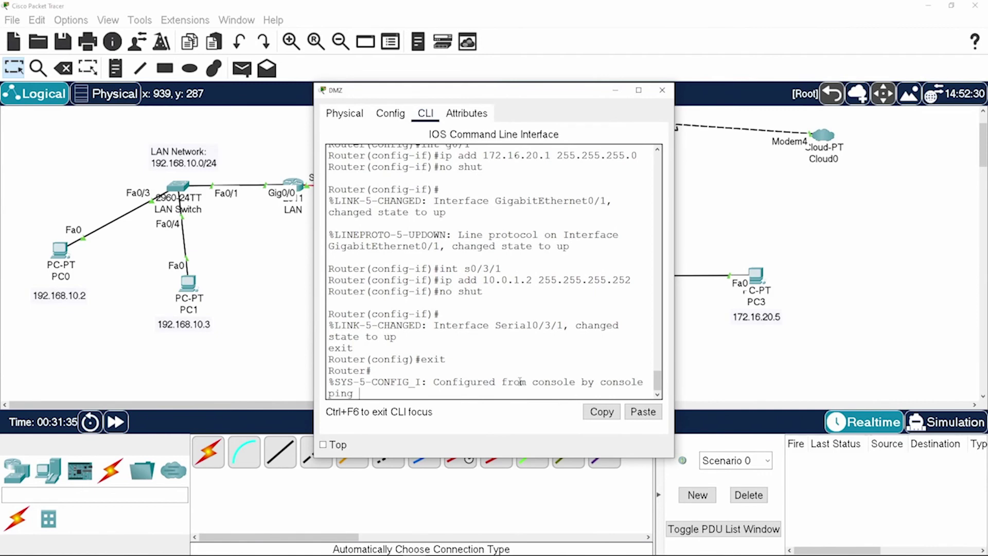
type("10.0.1.1")
key("Return")
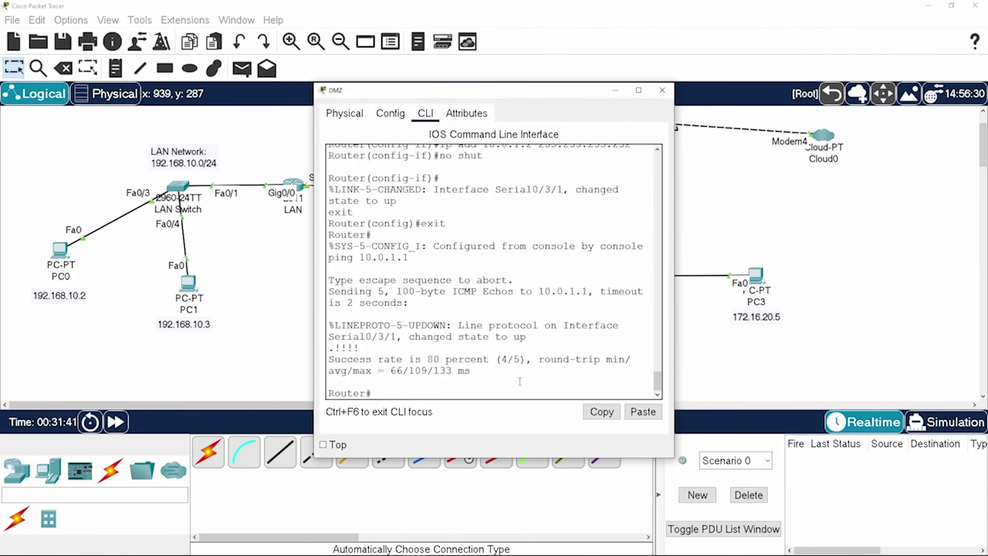
key("Return")
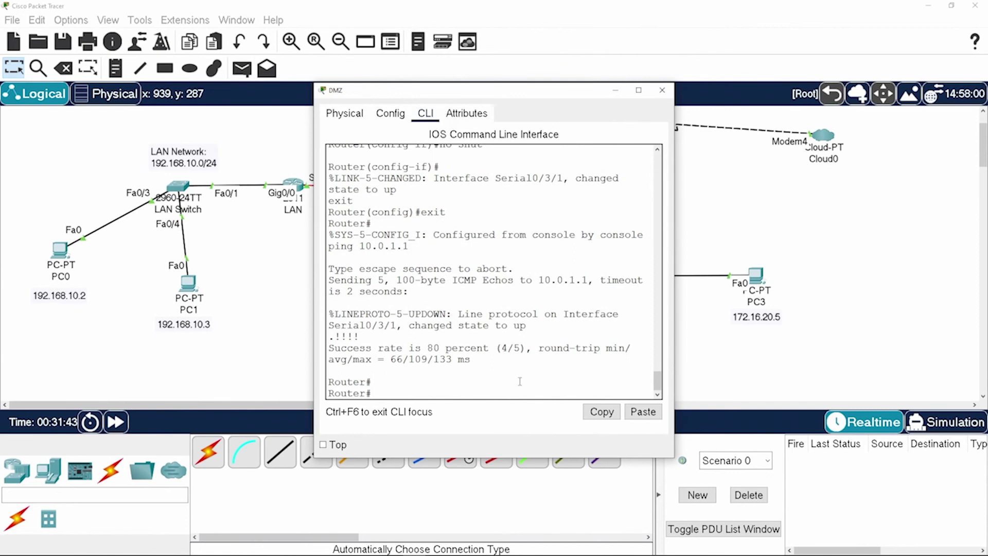
left_click(663, 90)
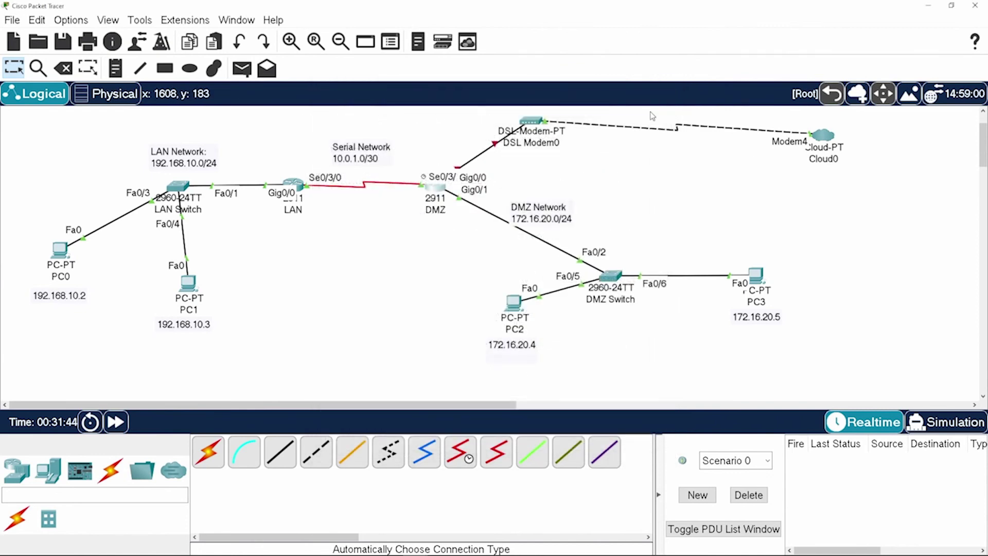